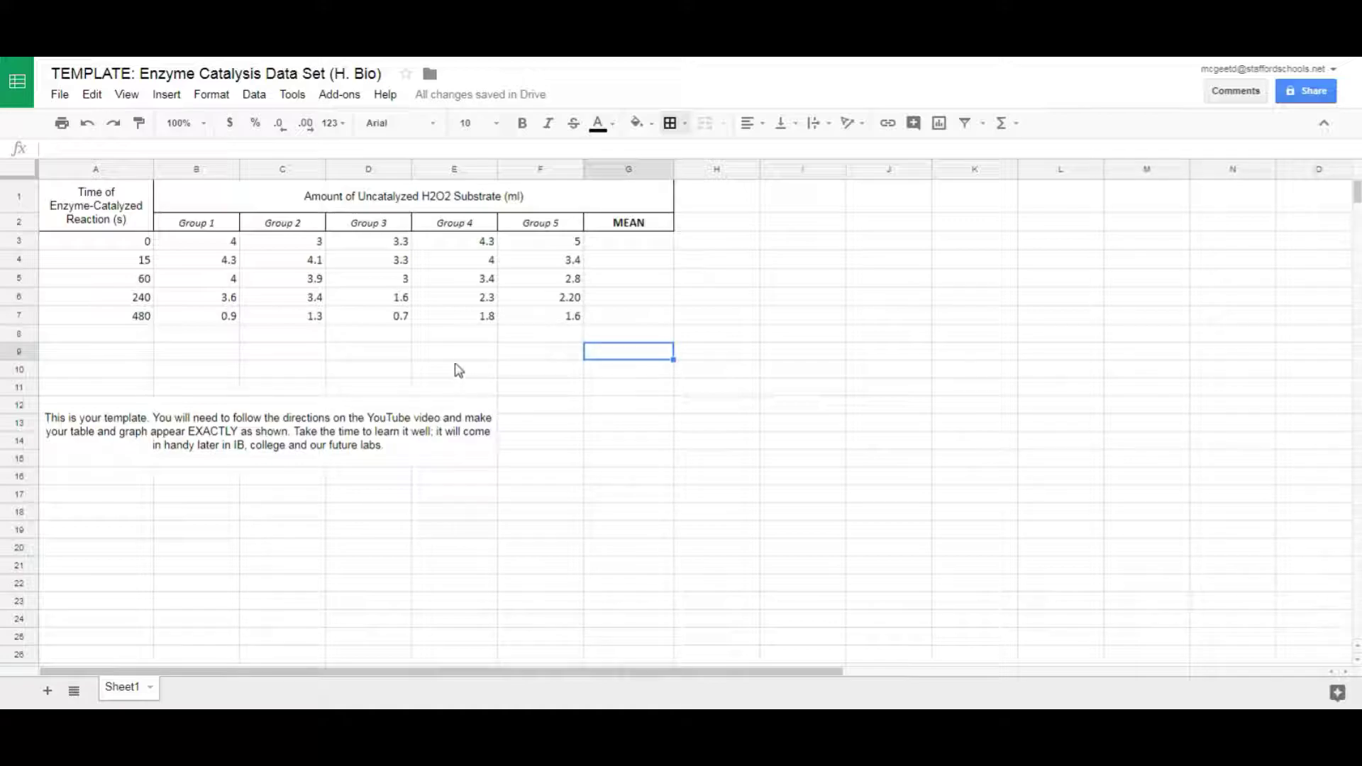
- Review the enzyme catalysis lab report template in Google Docs, from its data section through the closing submission note
{"action": "left_click", "coordinate": [371, 417]}
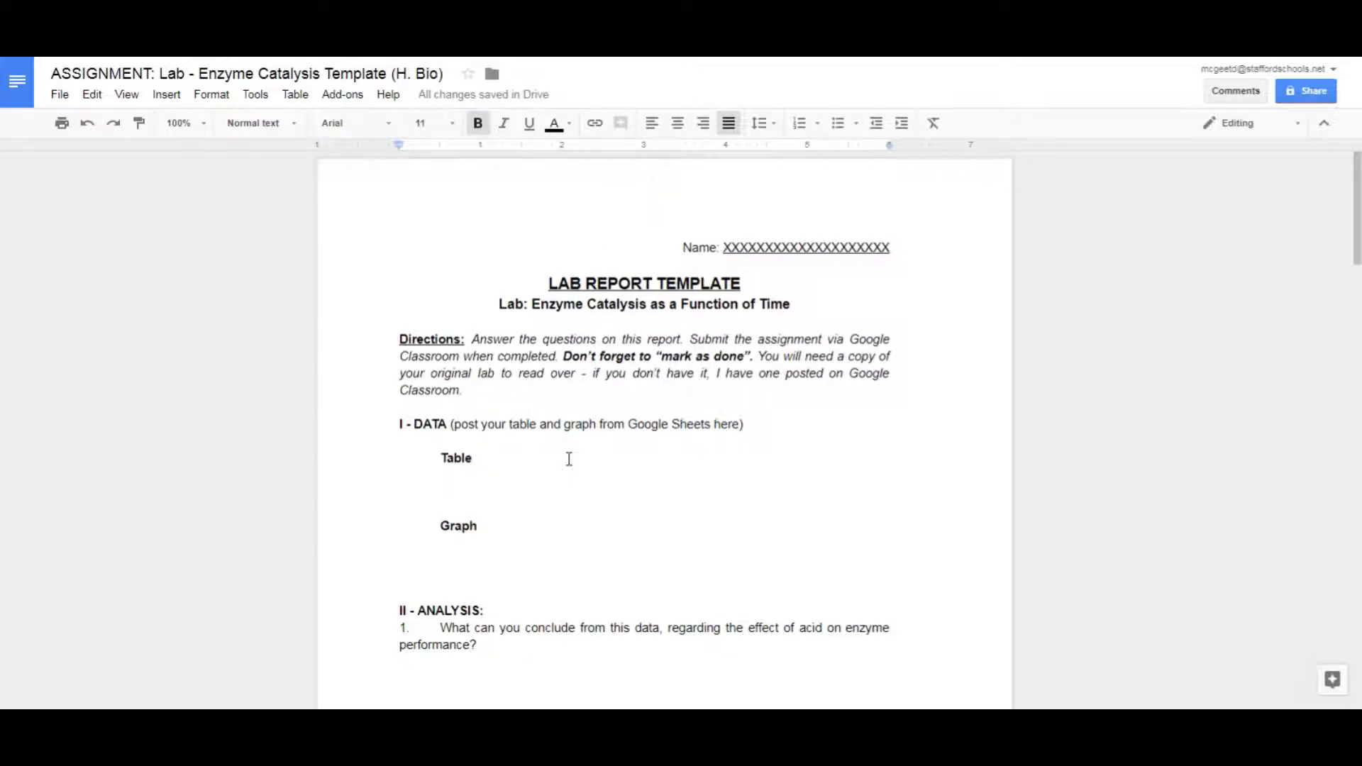
{"action": "scroll", "coordinate": [560, 447], "scroll_direction": "down", "scroll_amount": 1}
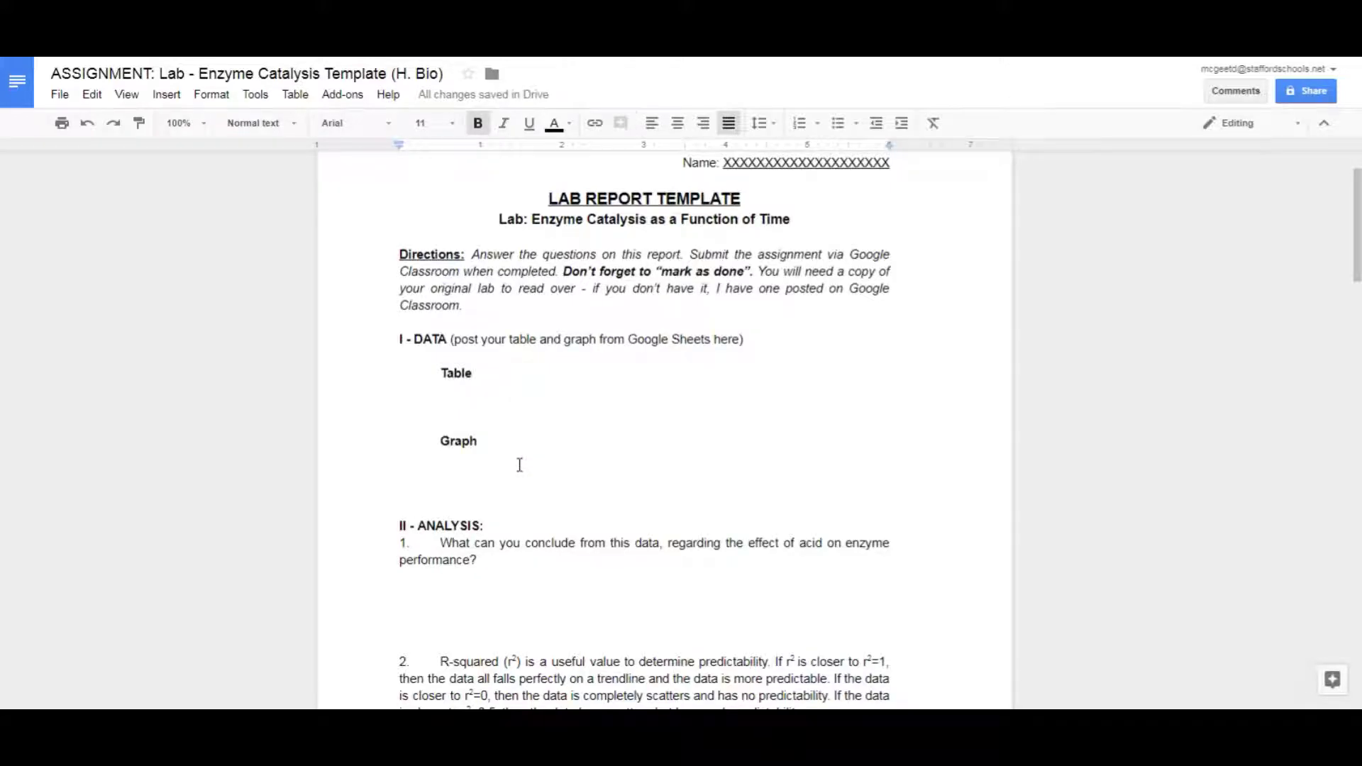
{"action": "scroll", "coordinate": [520, 464], "scroll_direction": "down", "scroll_amount": 10}
{"action": "scroll", "coordinate": [515, 475], "scroll_direction": "down", "scroll_amount": 15}
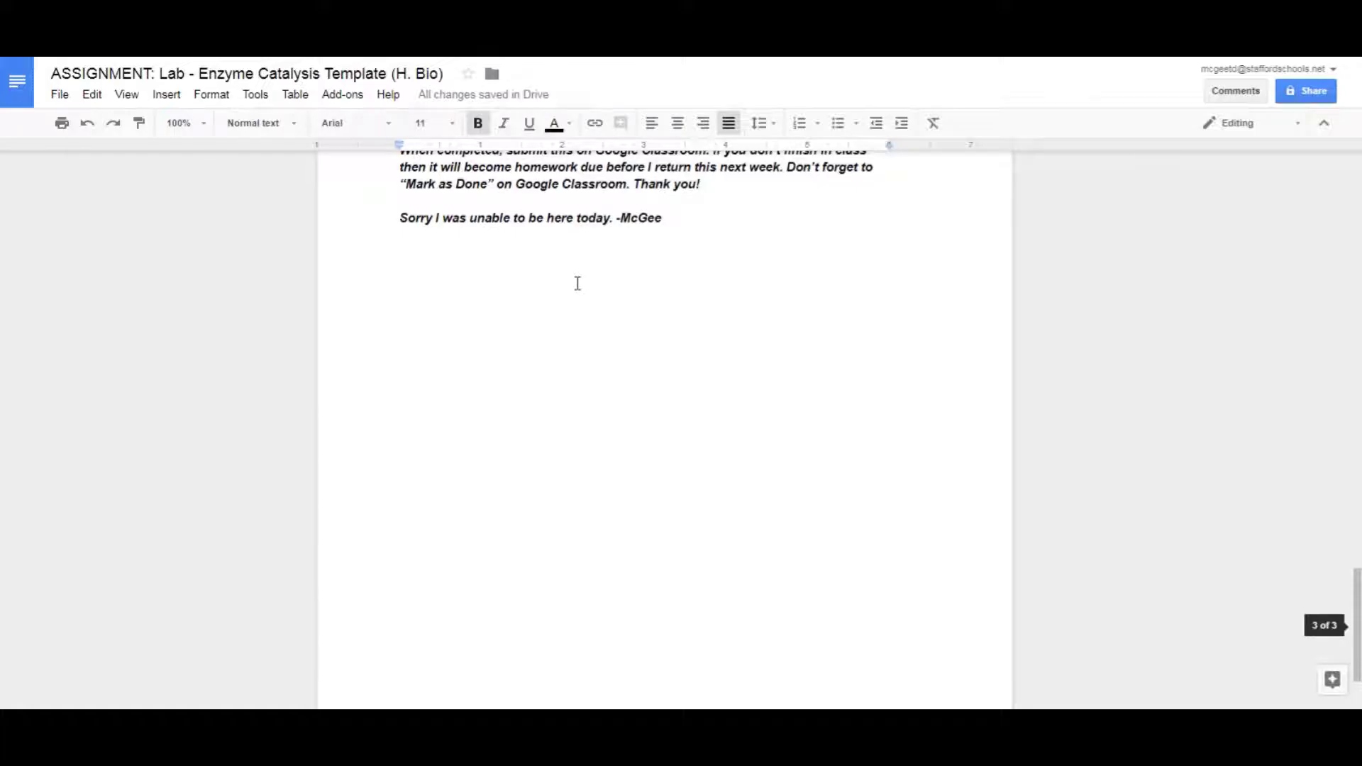
{"action": "scroll", "coordinate": [577, 283], "scroll_direction": "up", "scroll_amount": 2}
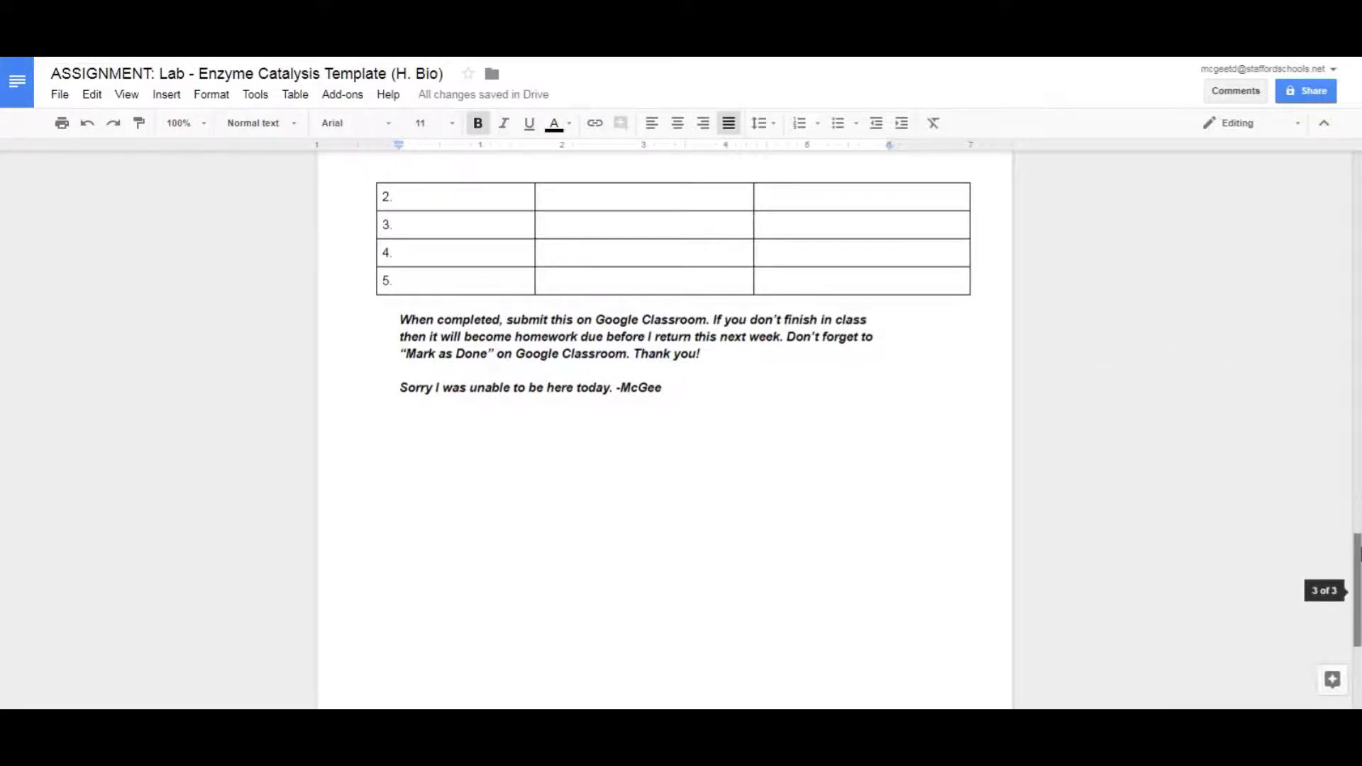
{"action": "left_click_drag", "start_coordinate": [1356, 587], "coordinate": [1357, 208]}
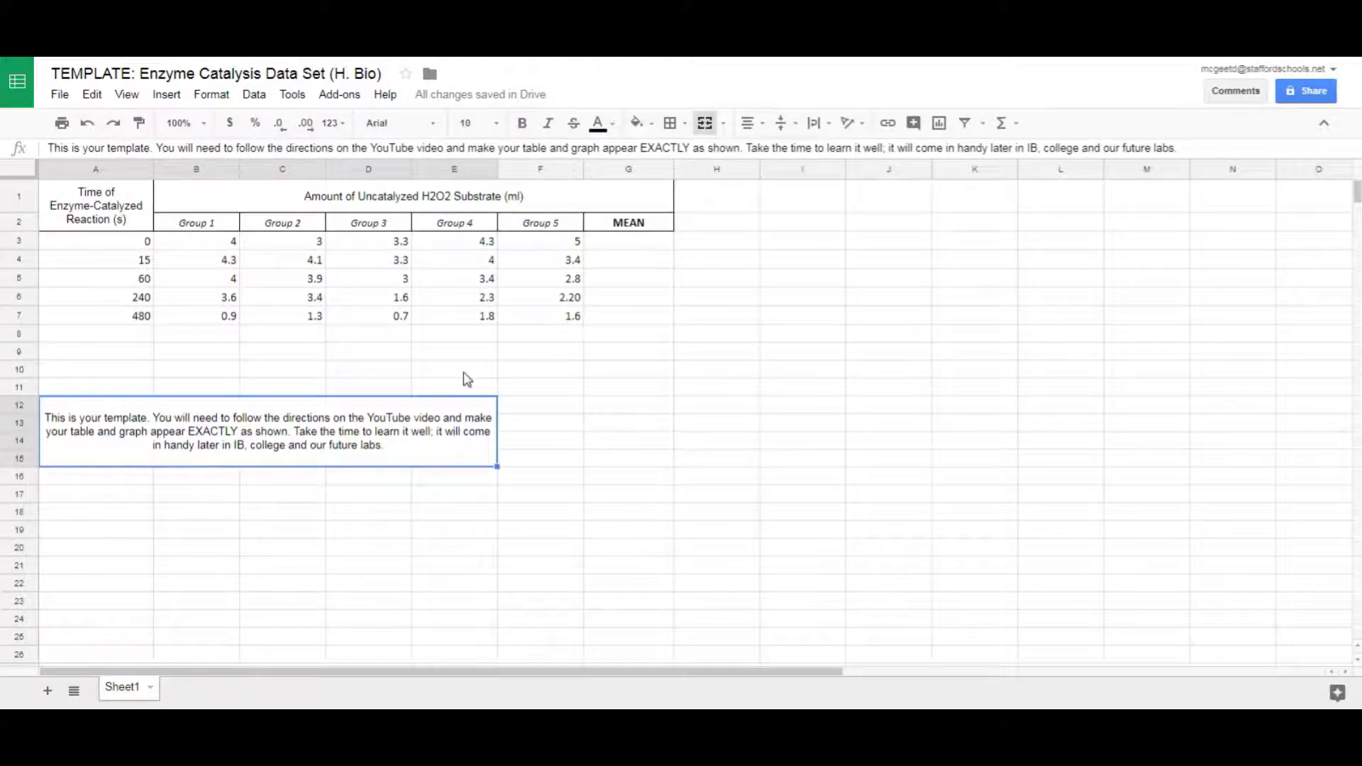
{"action": "left_click", "coordinate": [466, 372]}
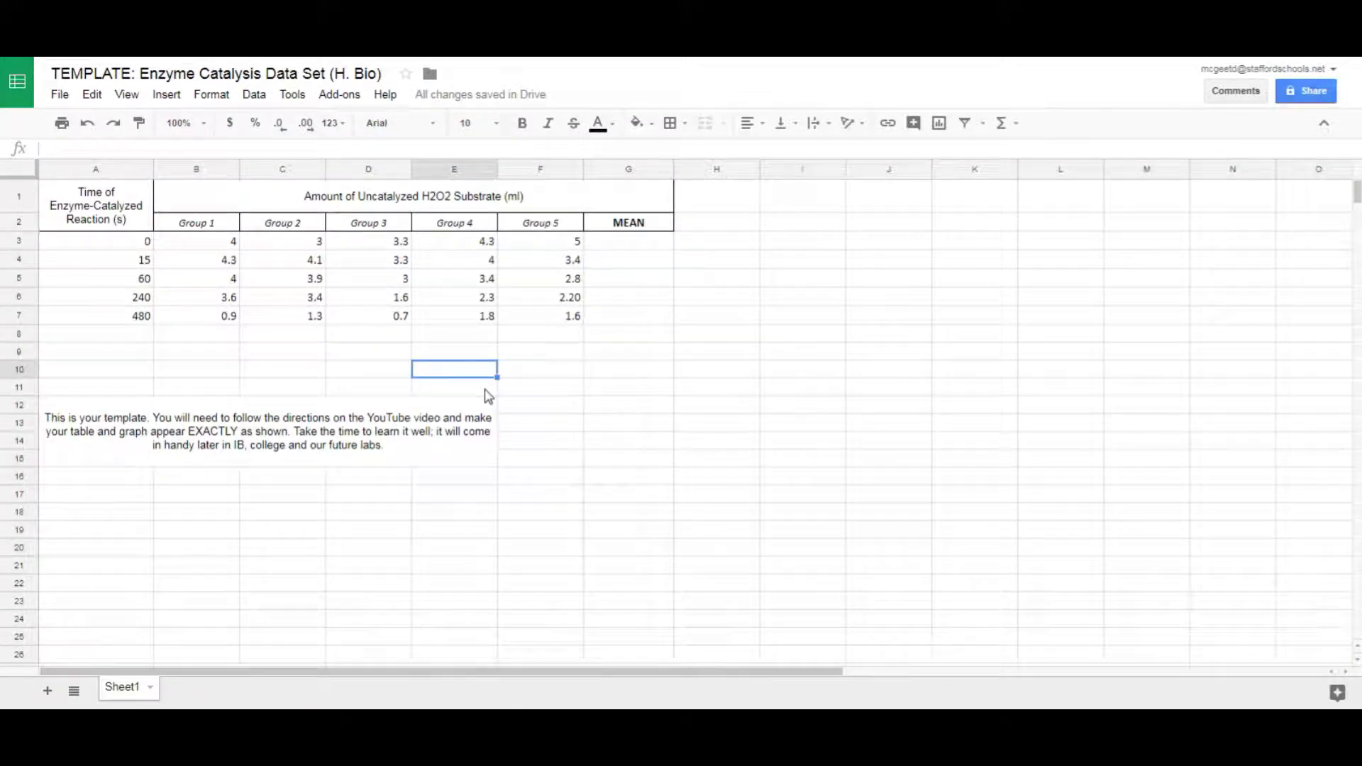
{"action": "left_click_drag", "start_coordinate": [205, 223], "coordinate": [559, 325]}
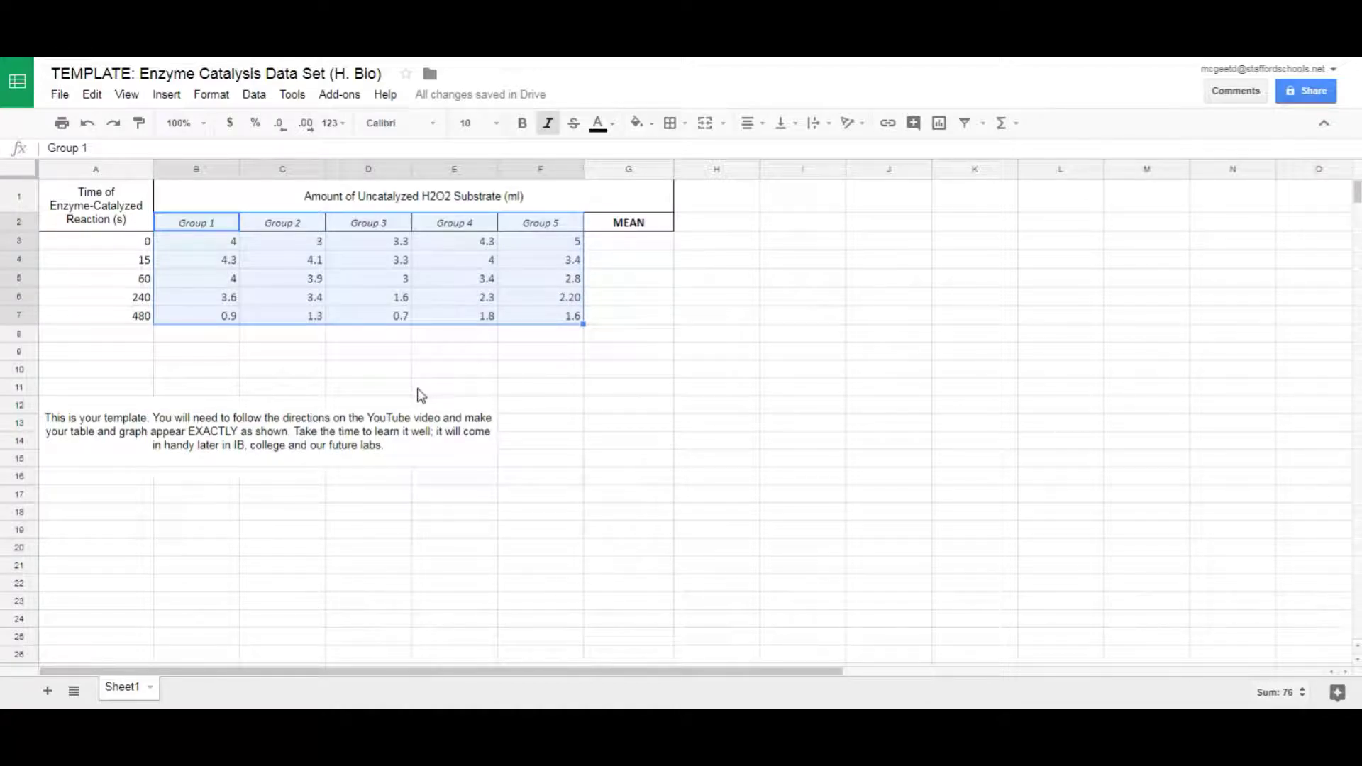
{"action": "left_click", "coordinate": [262, 355]}
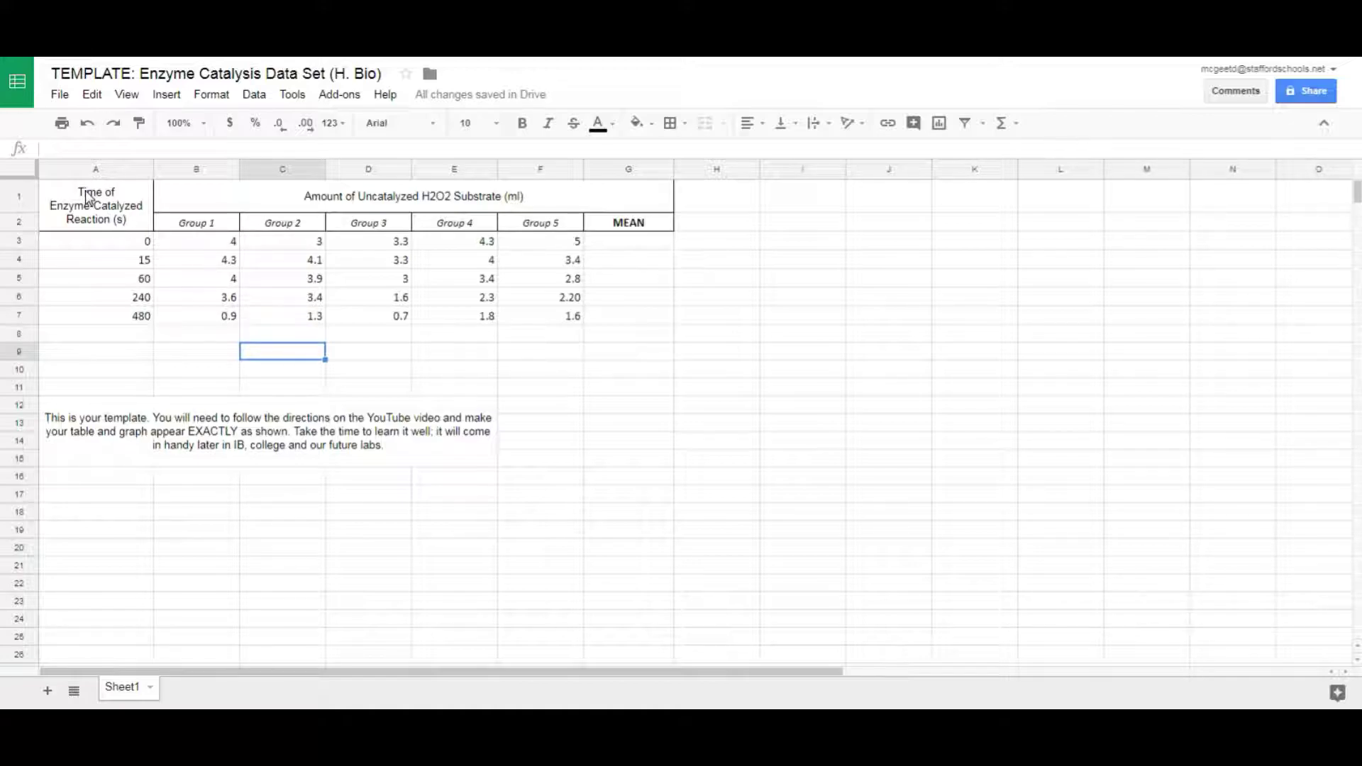
- Fill the table's two header rows, A1 through G2, with light gray
{"action": "left_click_drag", "start_coordinate": [89, 200], "coordinate": [628, 223]}
{"action": "left_click", "coordinate": [637, 131]}
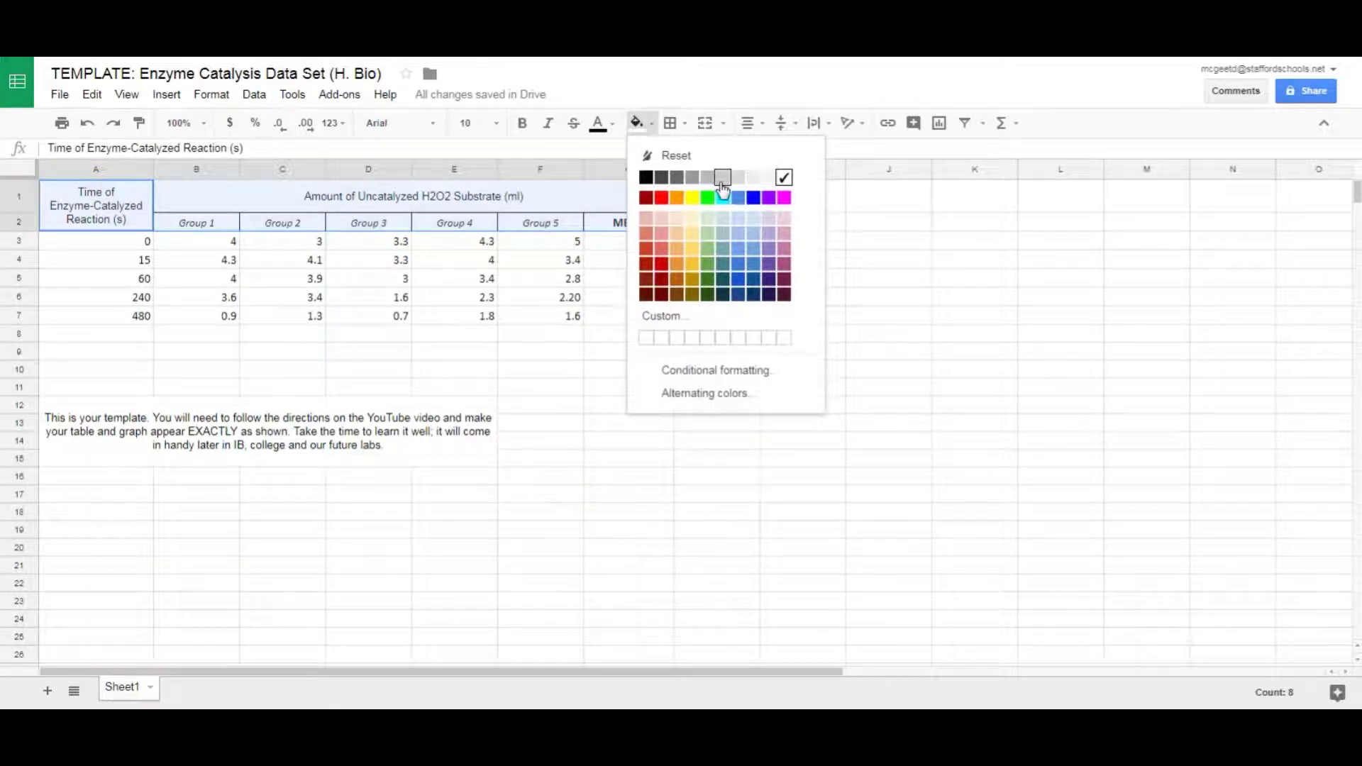
{"action": "left_click", "coordinate": [732, 176]}
{"action": "left_click", "coordinate": [741, 260]}
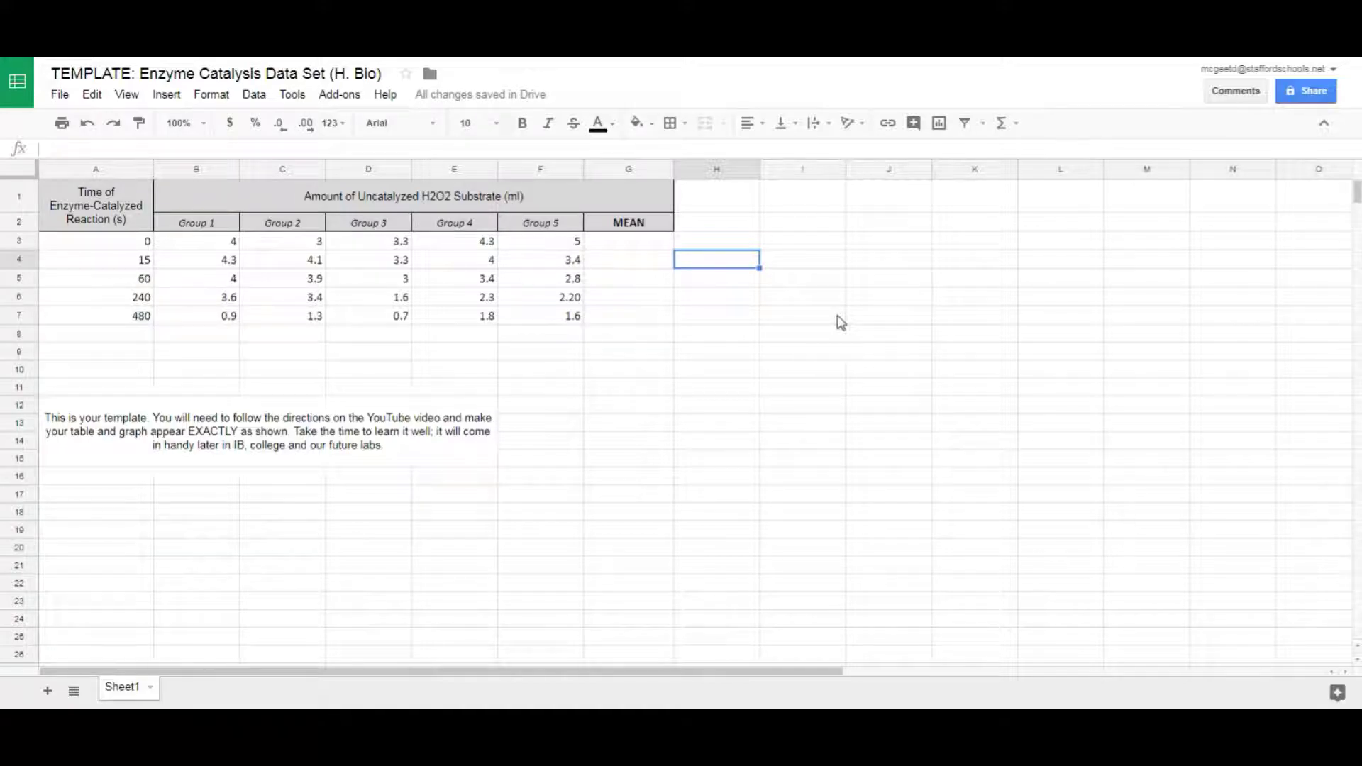
- Apply thin solid borders to all cells in the data range A3:G7
{"action": "left_click_drag", "start_coordinate": [124, 243], "coordinate": [648, 320]}
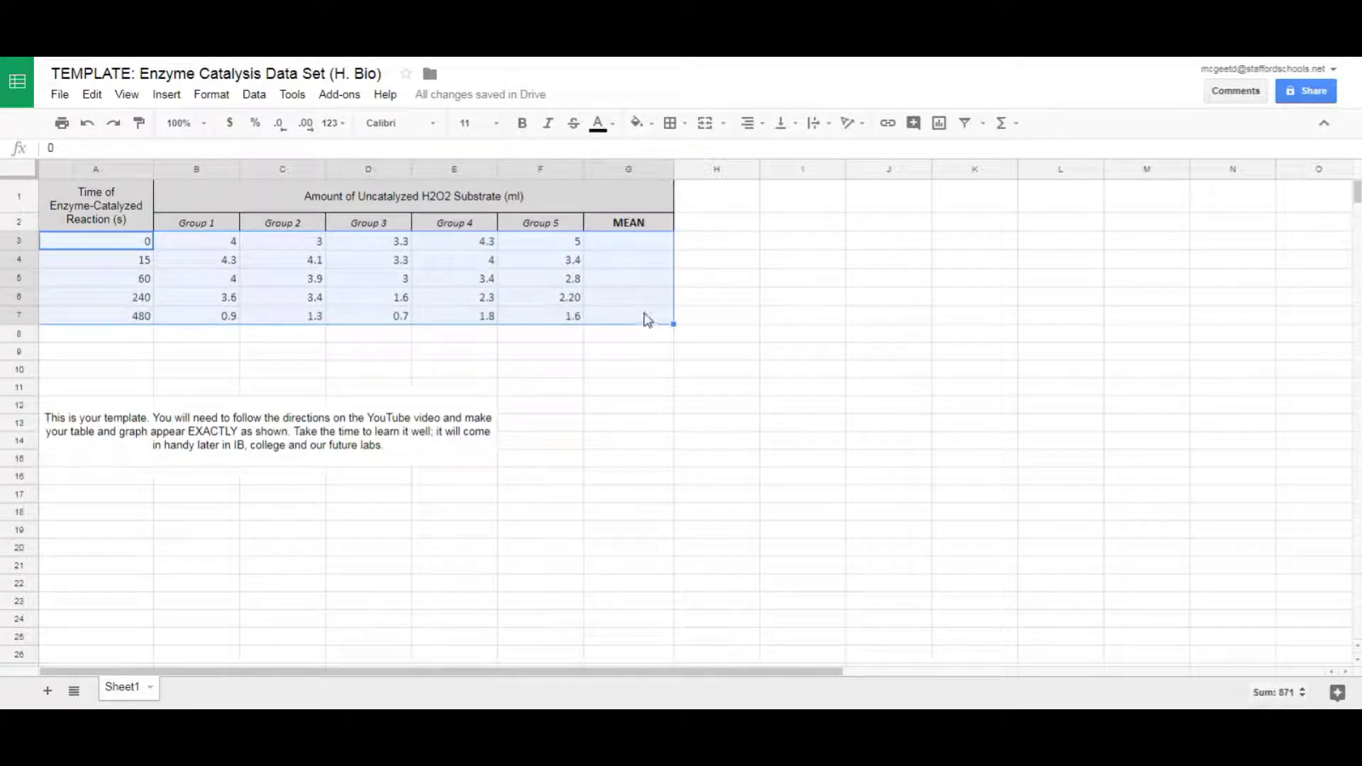
{"action": "left_click", "coordinate": [670, 123]}
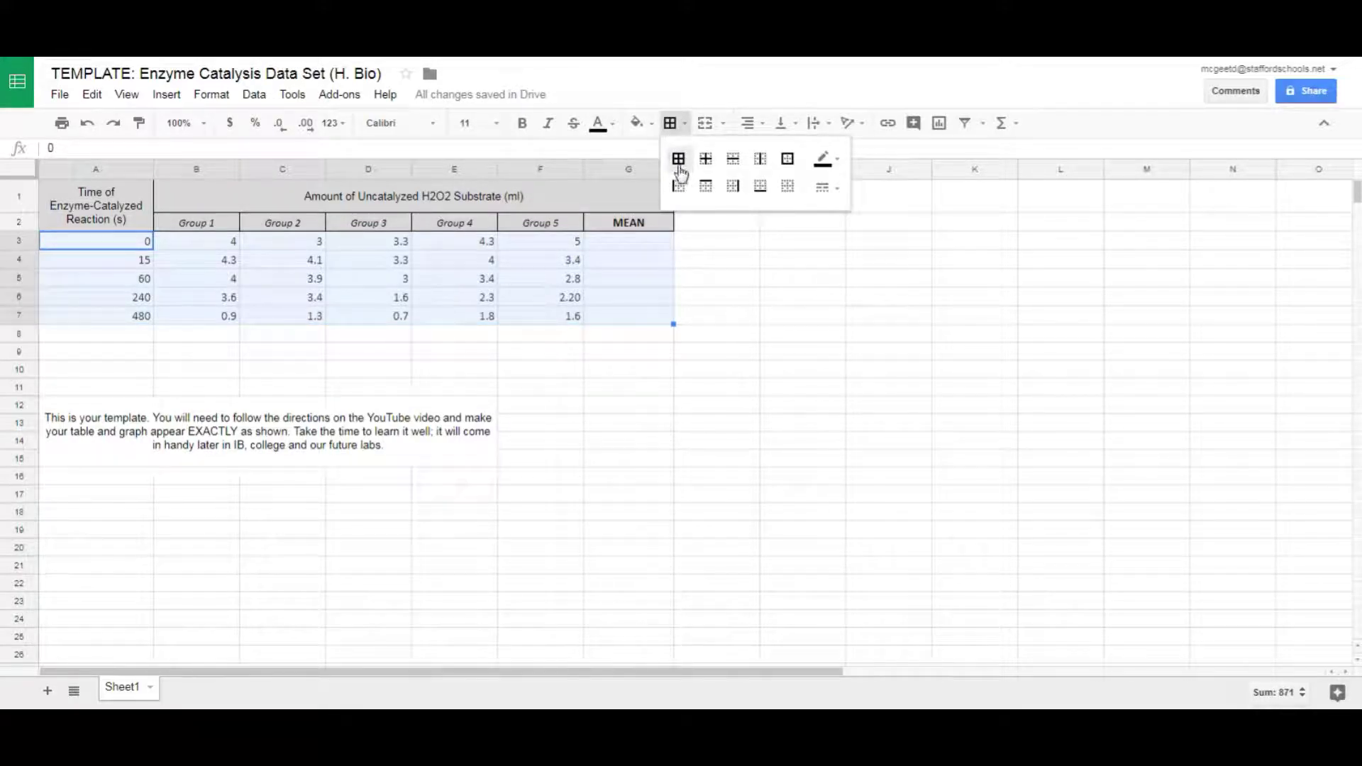
{"action": "left_click", "coordinate": [680, 160]}
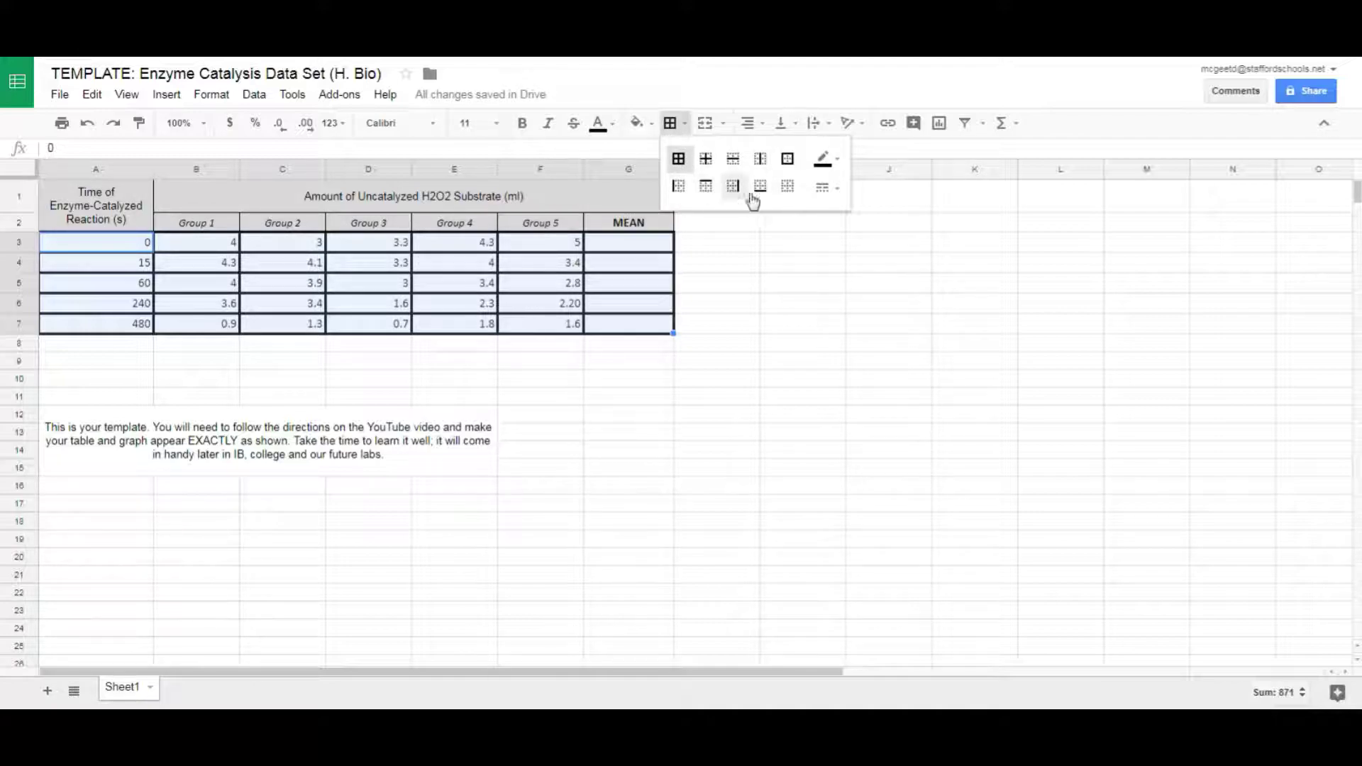
{"action": "left_click", "coordinate": [831, 190]}
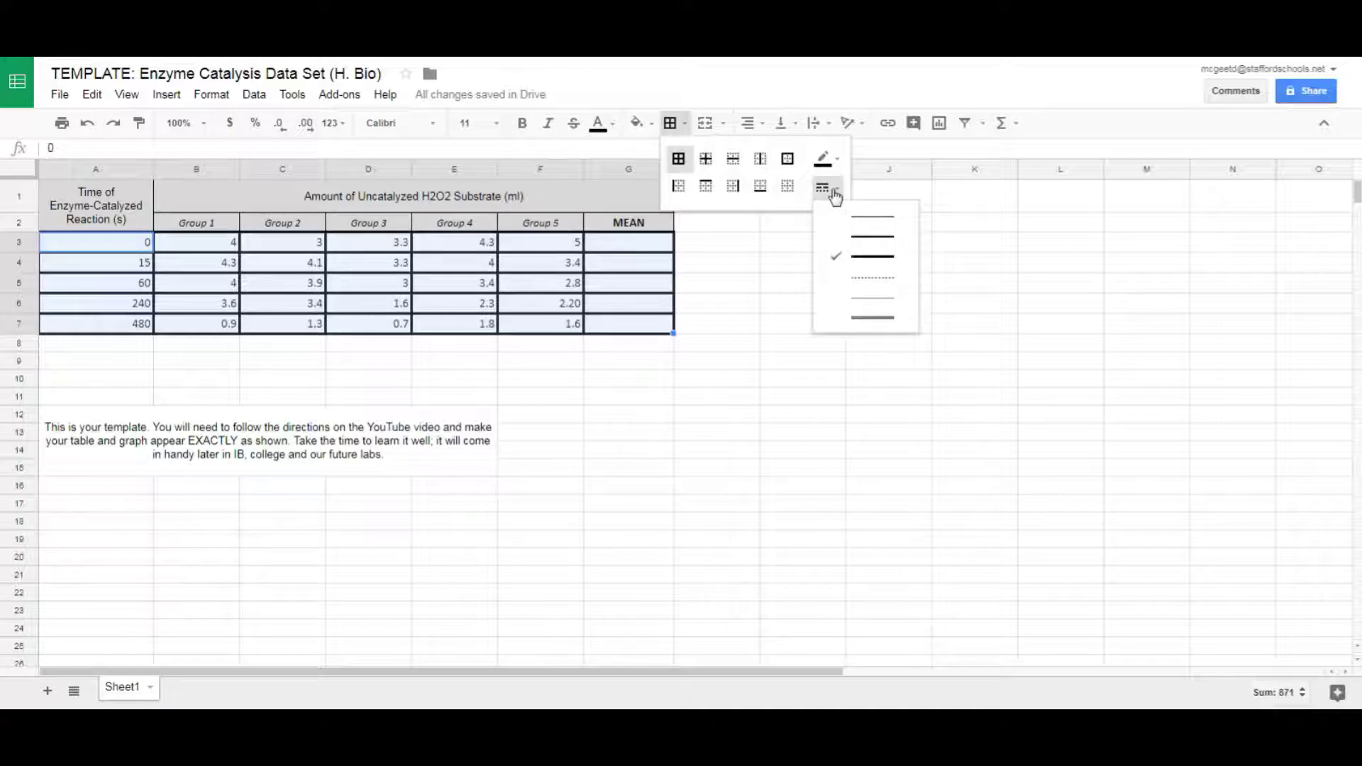
{"action": "left_click", "coordinate": [862, 226]}
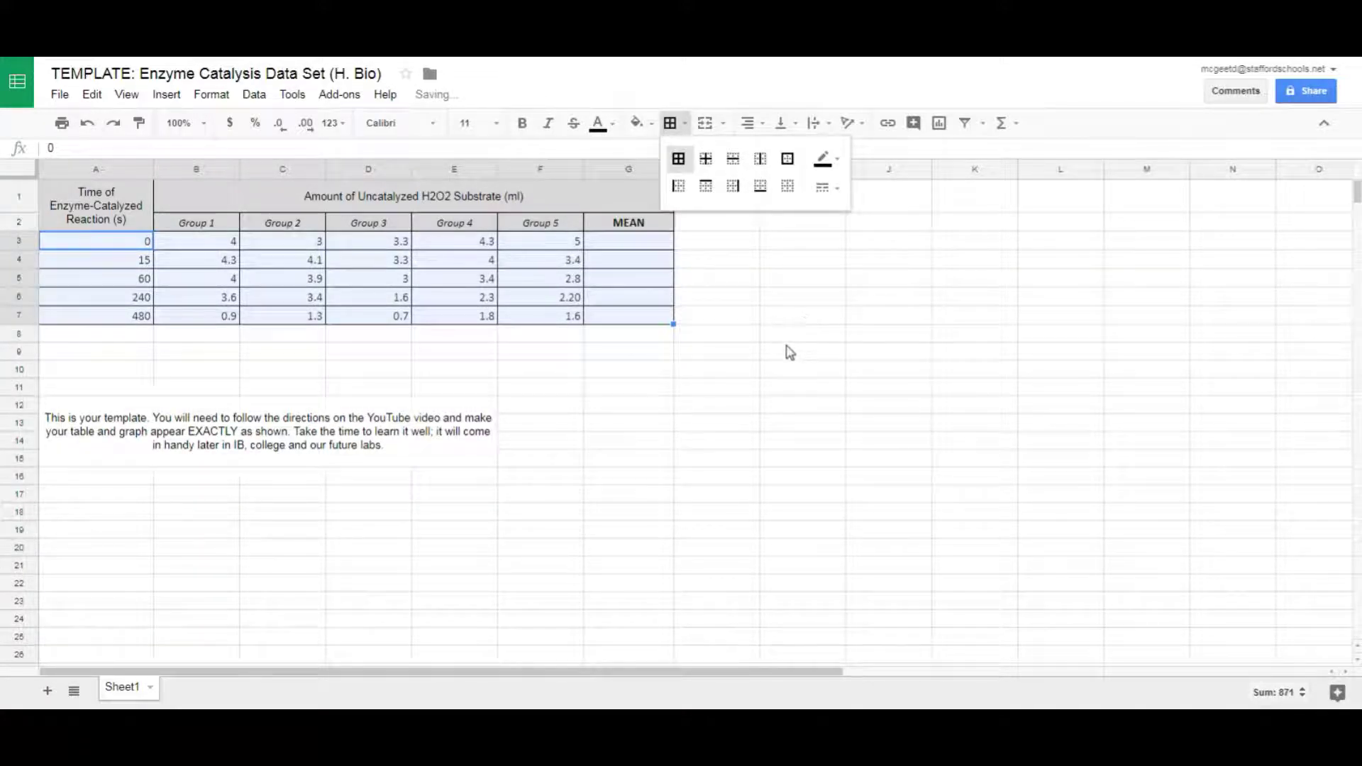
{"action": "left_click", "coordinate": [792, 346]}
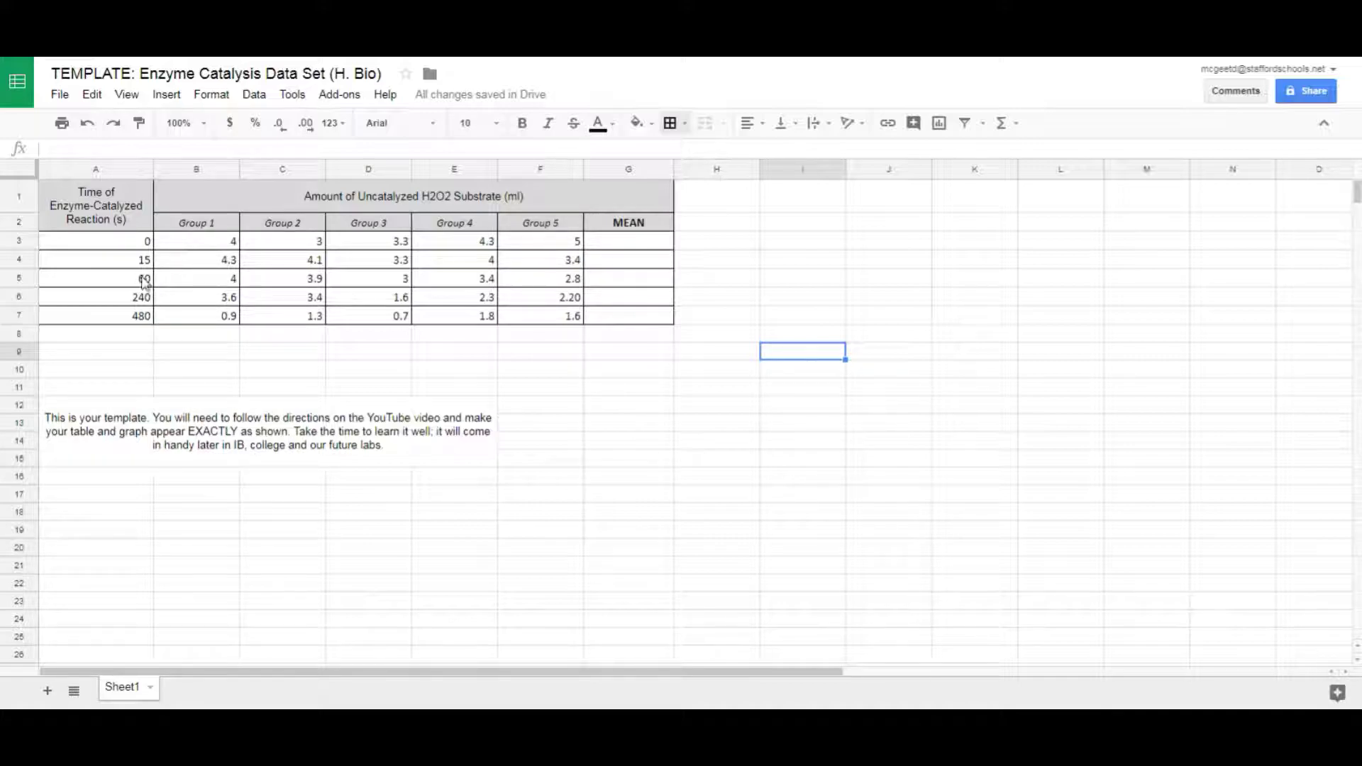
{"action": "left_click_drag", "start_coordinate": [117, 198], "coordinate": [116, 317]}
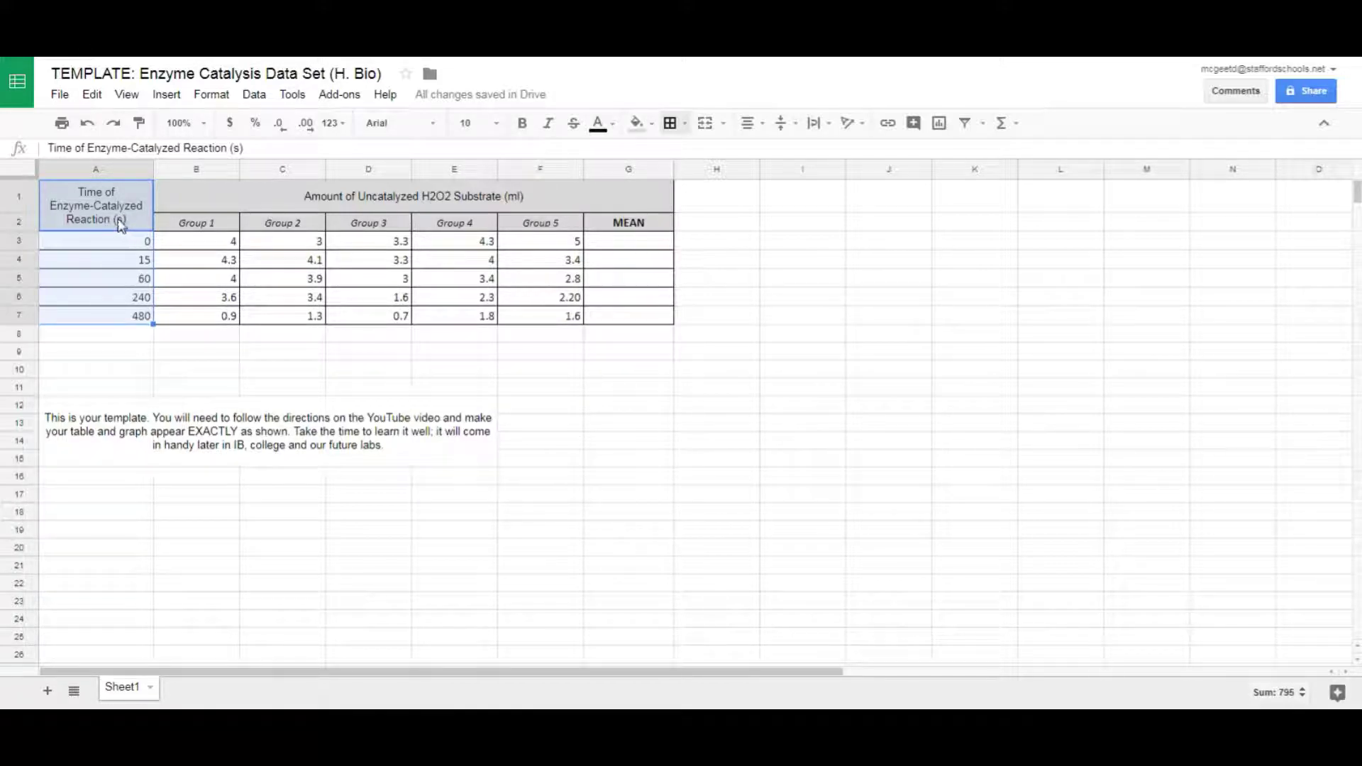
{"action": "left_click_drag", "start_coordinate": [195, 206], "coordinate": [642, 325]}
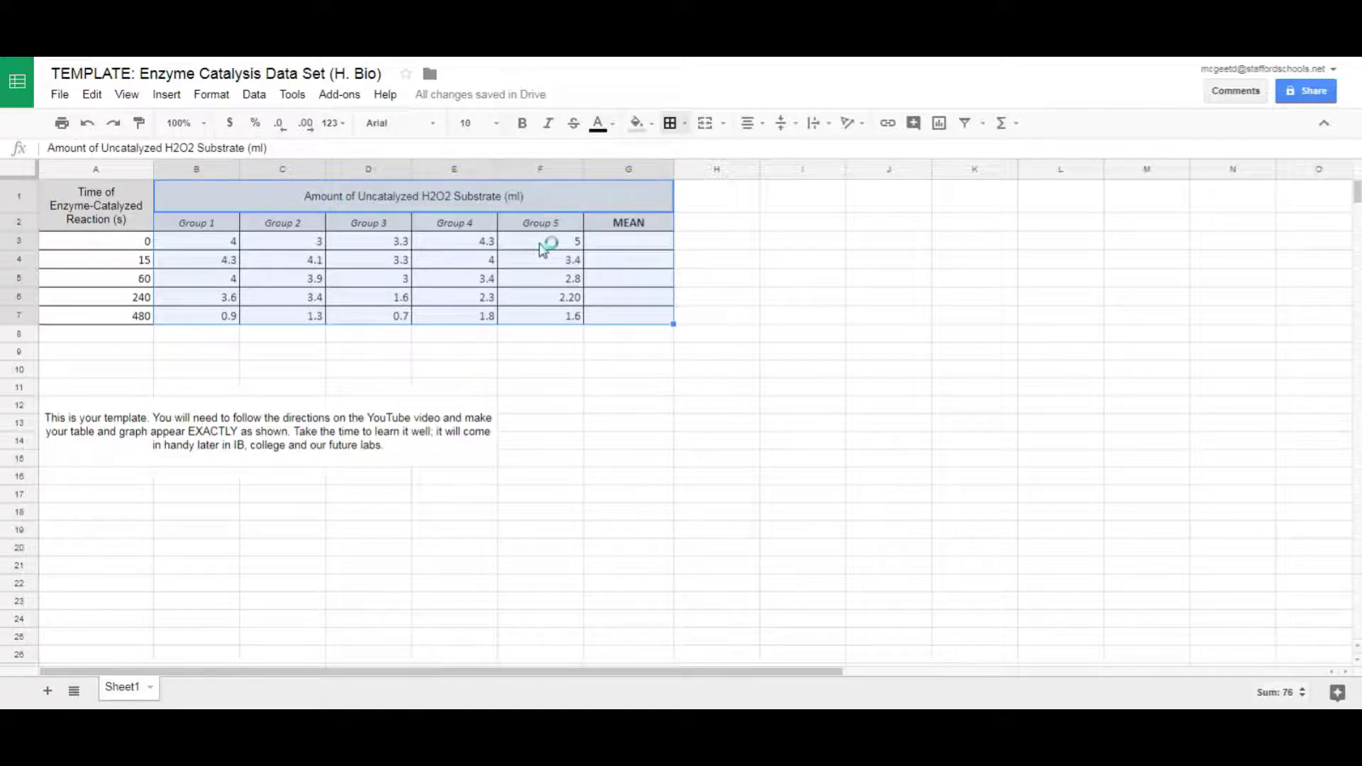
{"action": "left_click", "coordinate": [633, 225]}
{"action": "left_click_drag", "start_coordinate": [636, 259], "coordinate": [644, 327]}
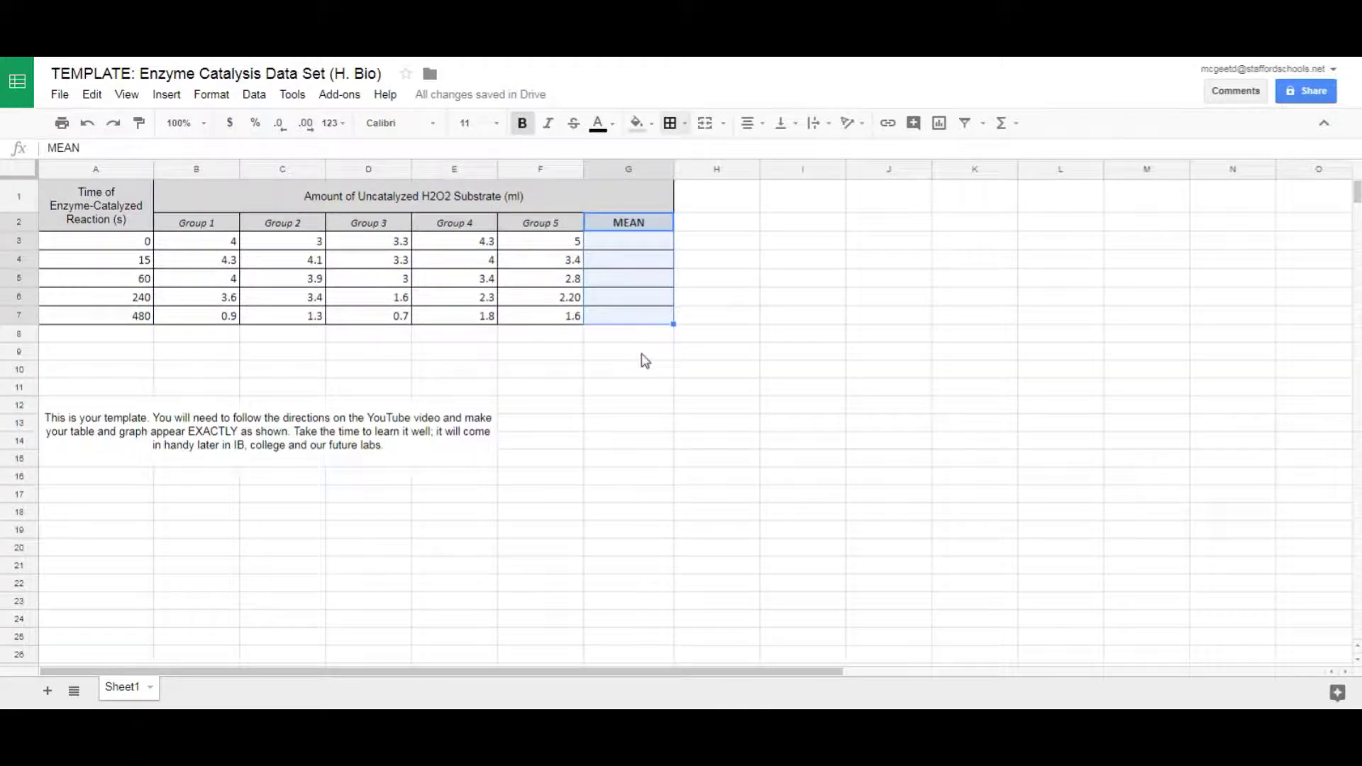
{"action": "left_click", "coordinate": [641, 355]}
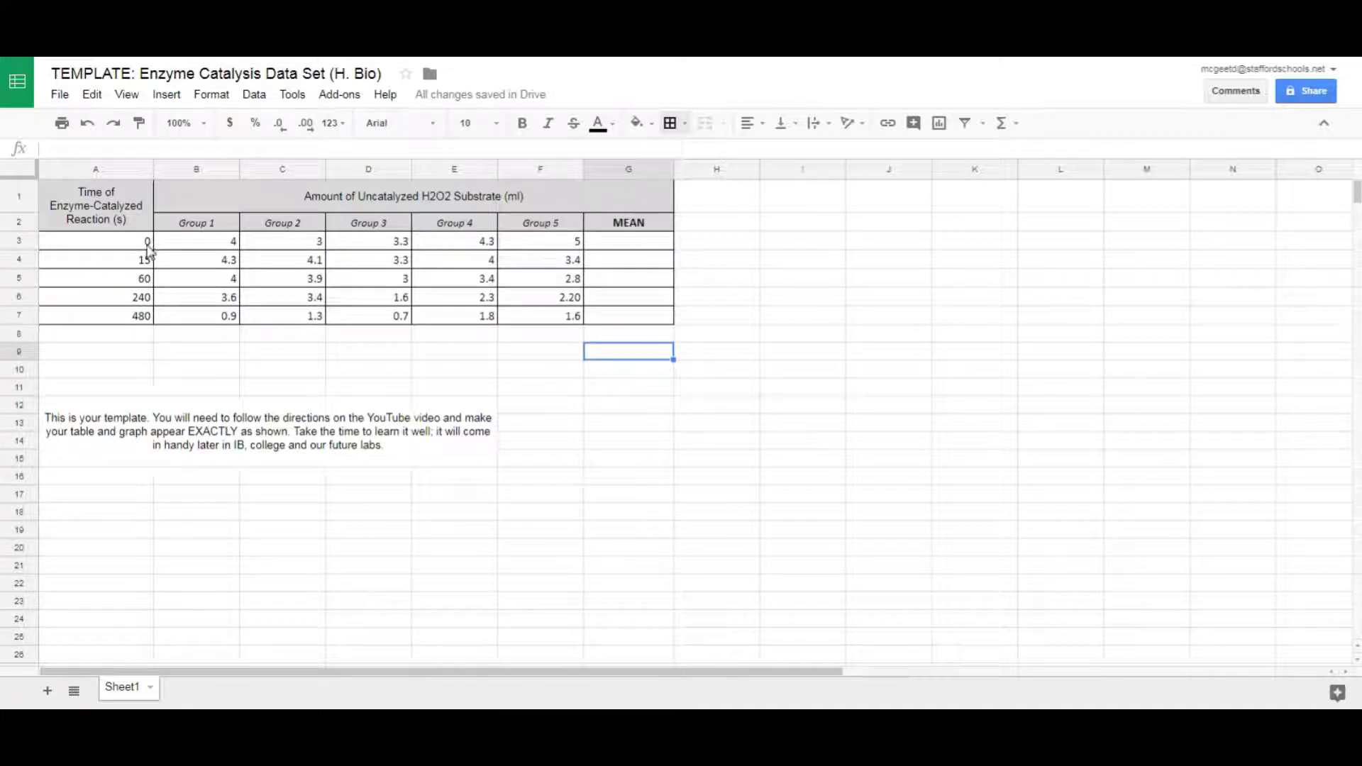
- Add a thick solid right border to the time column, A1 through A7, separating it from the group data
{"action": "left_click_drag", "start_coordinate": [133, 216], "coordinate": [126, 321]}
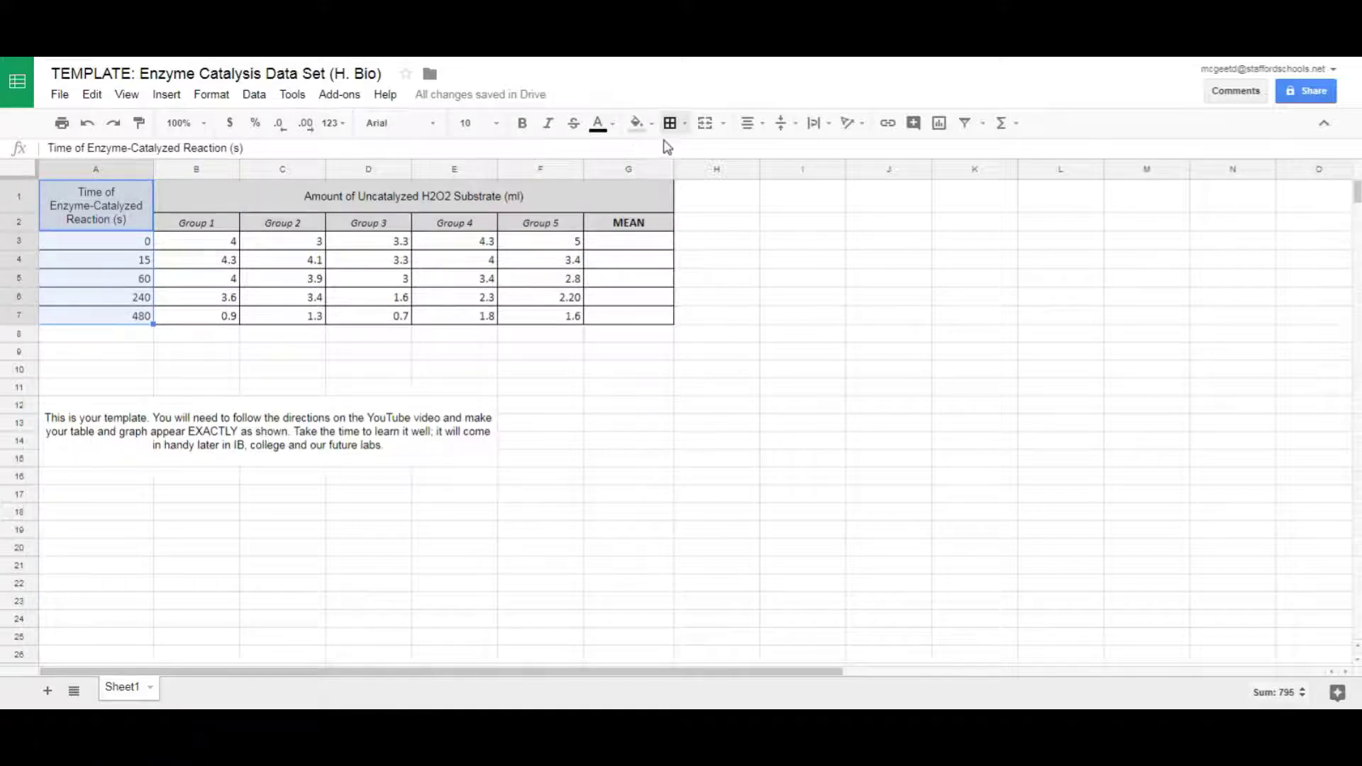
{"action": "left_click", "coordinate": [683, 128]}
{"action": "left_click", "coordinate": [733, 190]}
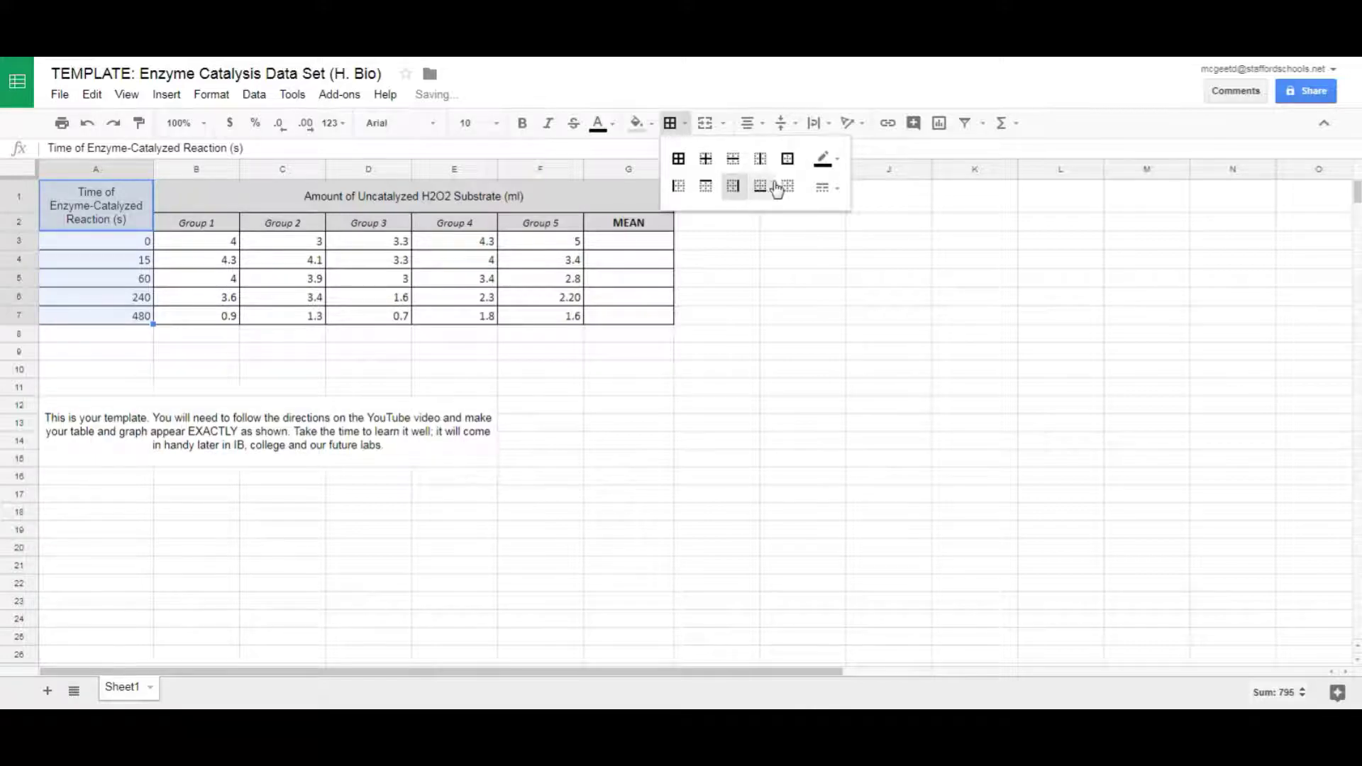
{"action": "left_click", "coordinate": [822, 187]}
{"action": "left_click", "coordinate": [865, 266]}
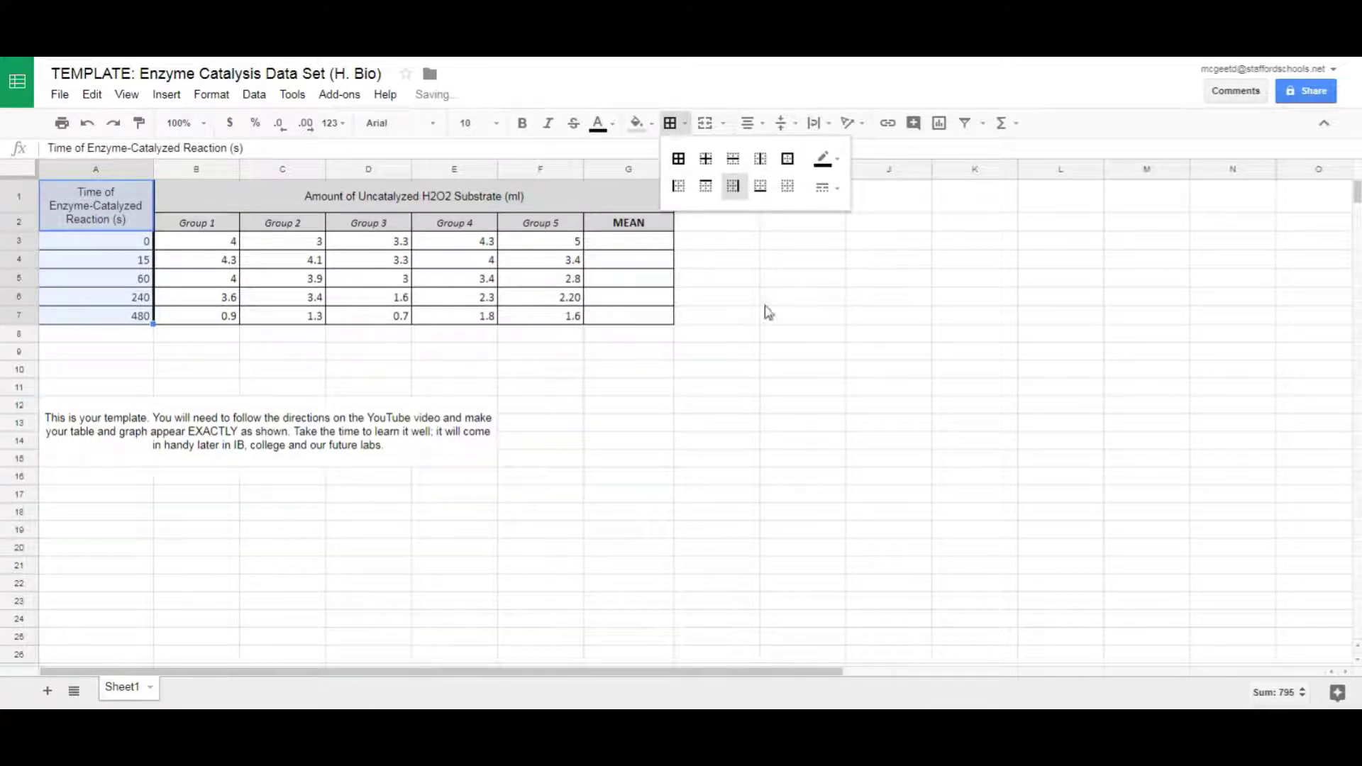
{"action": "left_click", "coordinate": [573, 387]}
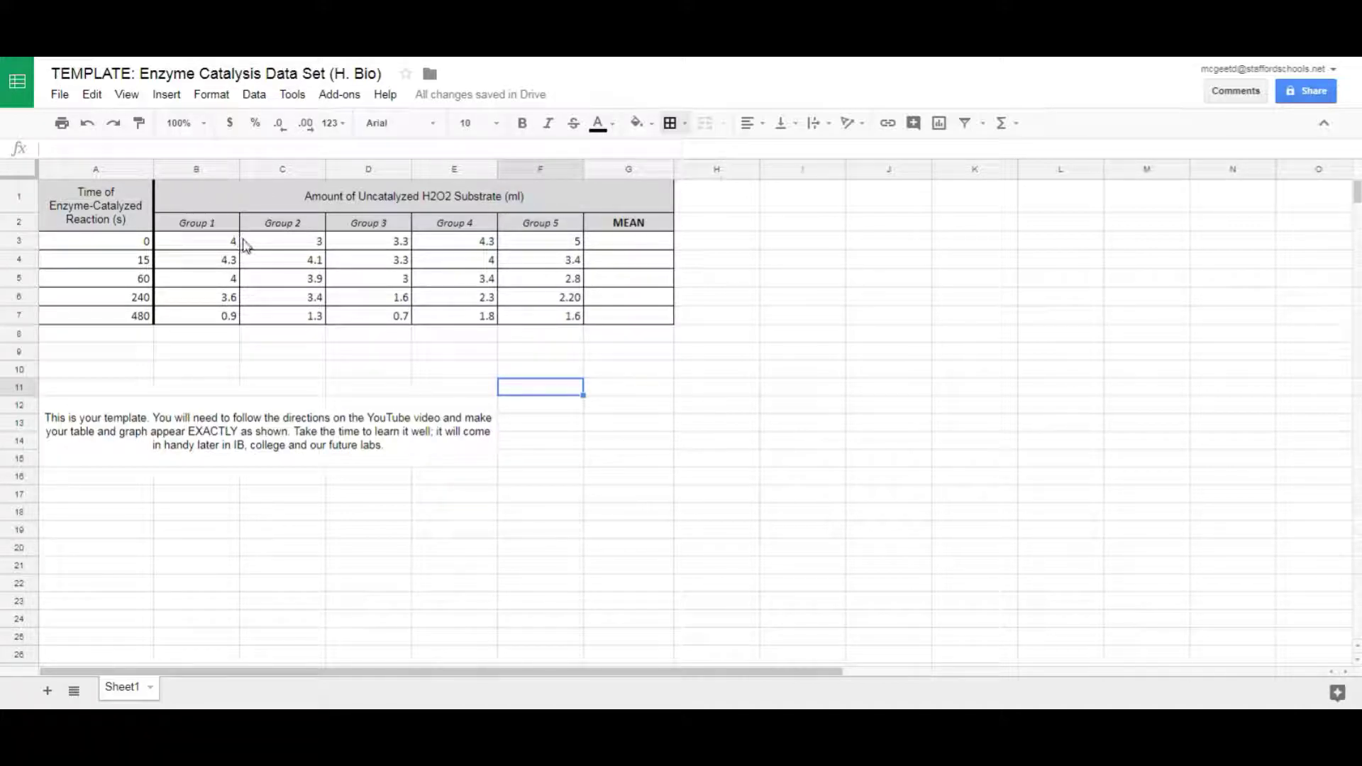
- Calculate the 0-second mean in G3 with the AVERAGE function over B3:F3
{"action": "left_click", "coordinate": [649, 248]}
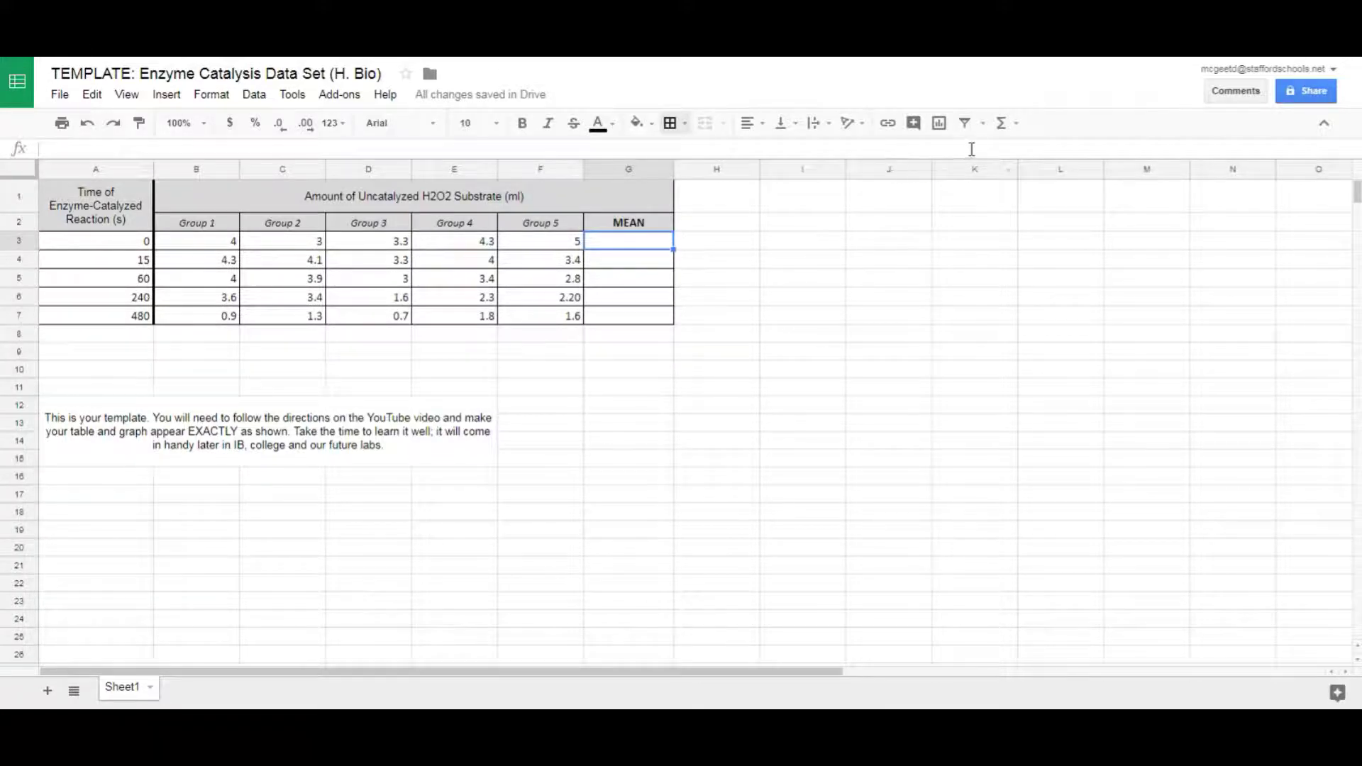
{"action": "left_click", "coordinate": [1016, 125]}
{"action": "left_click", "coordinate": [1032, 174]}
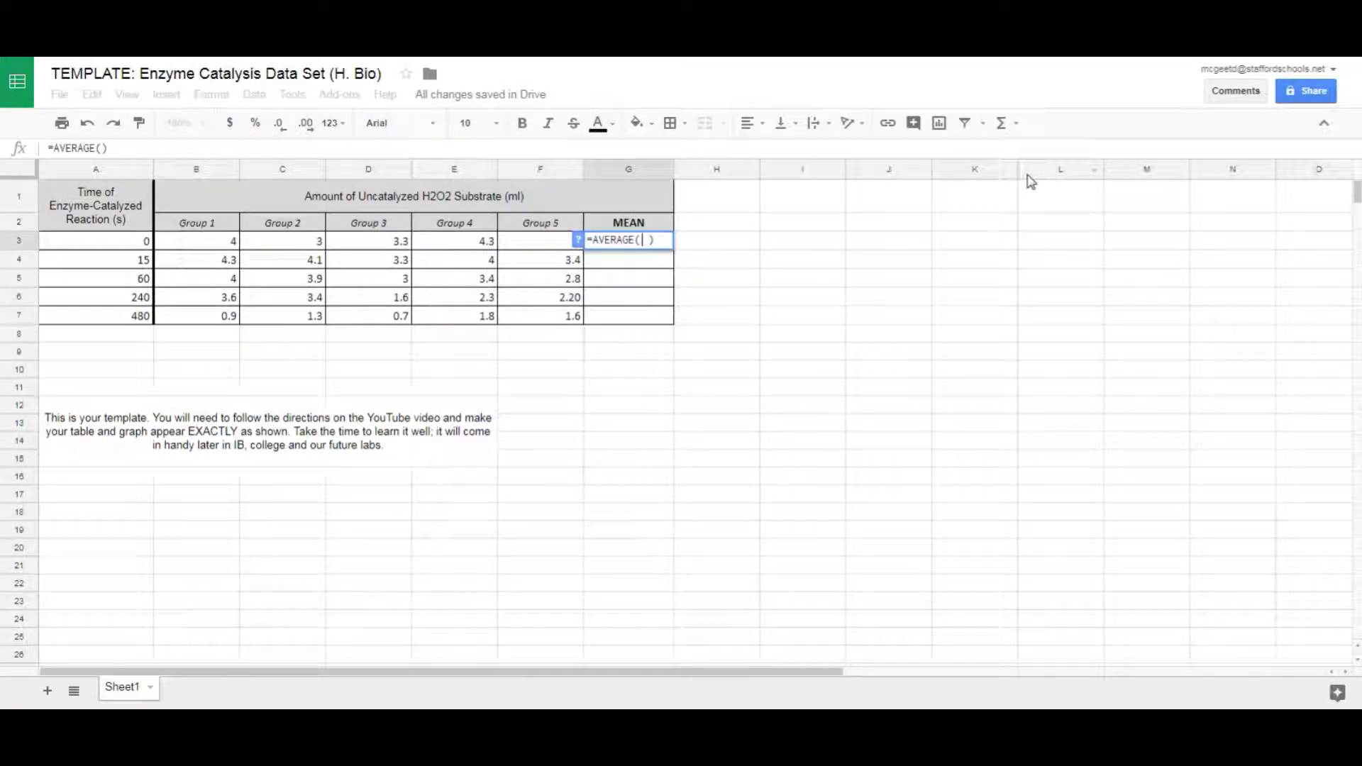
{"action": "left_click_drag", "start_coordinate": [213, 244], "coordinate": [539, 249]}
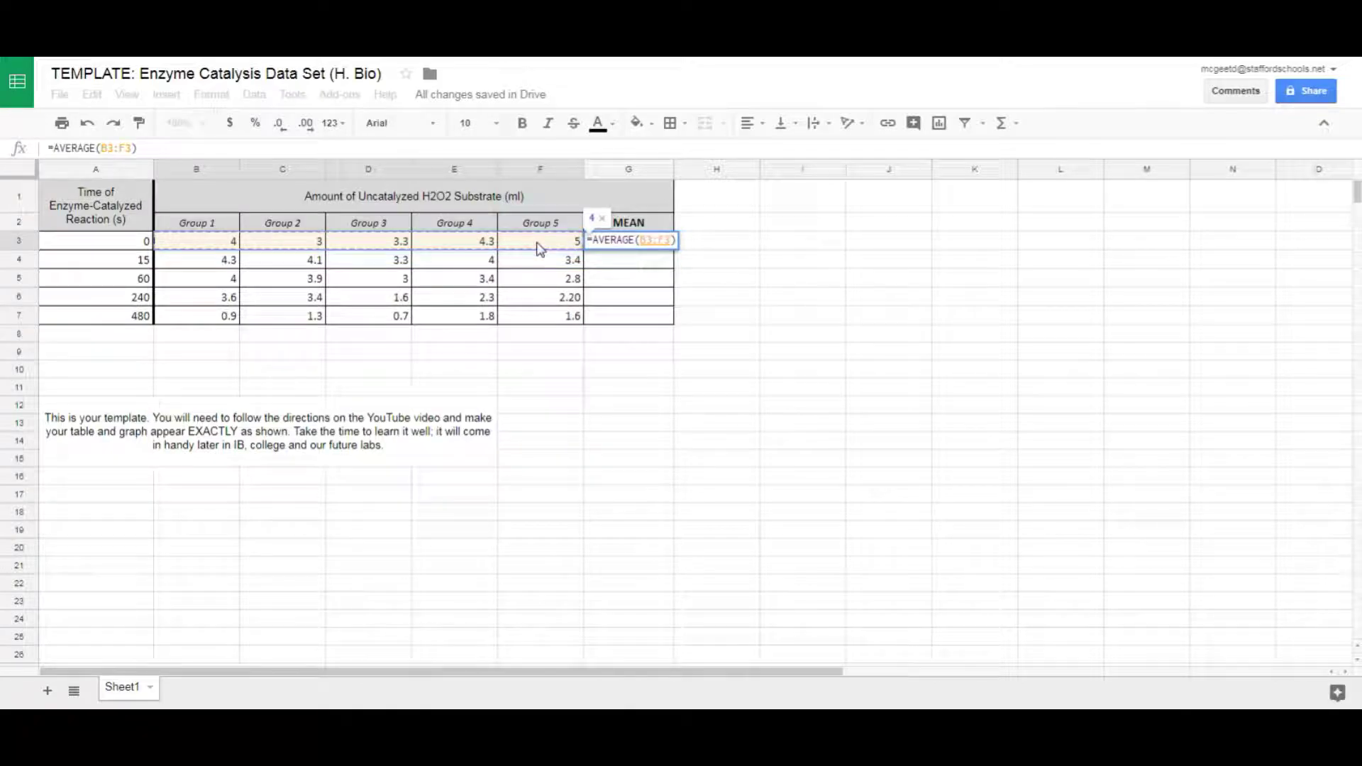
{"action": "key", "text": "Return"}
- Calculate the 15- and 60-second means in G4 and G5 with AVERAGE over B4:F4 and B5:F5
{"action": "left_click", "coordinate": [1006, 127]}
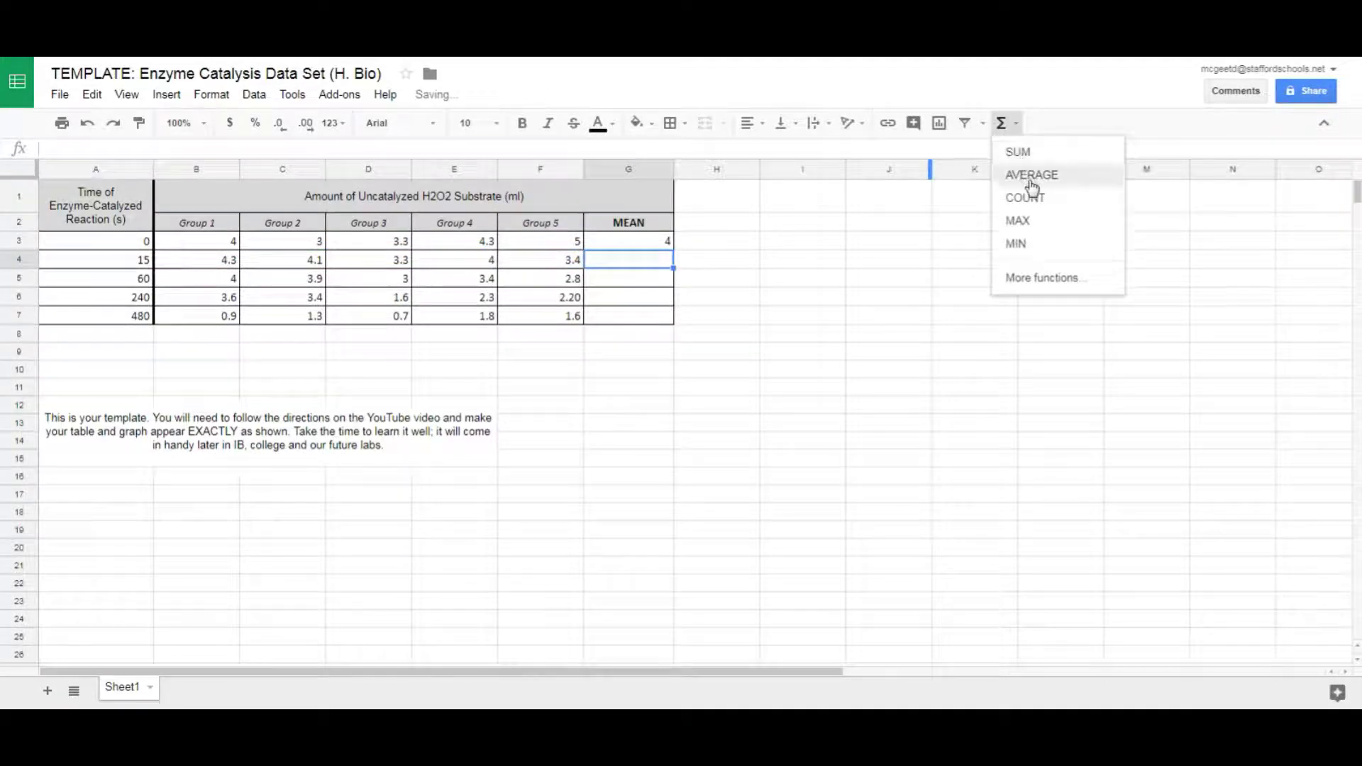
{"action": "left_click", "coordinate": [1030, 175]}
{"action": "left_click_drag", "start_coordinate": [222, 260], "coordinate": [533, 259]}
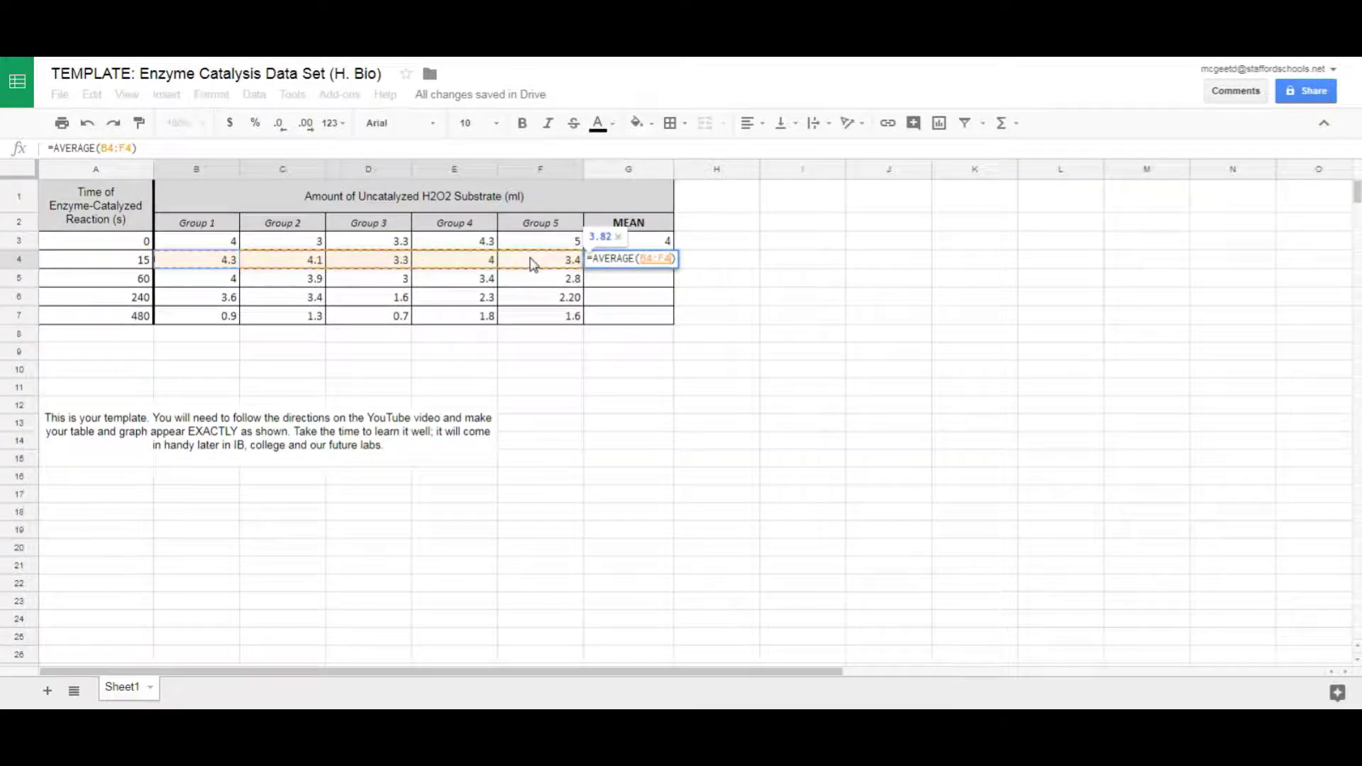
{"action": "key", "text": "Return"}
{"action": "left_click", "coordinate": [1006, 126]}
{"action": "left_click", "coordinate": [1030, 174]}
{"action": "left_click_drag", "start_coordinate": [222, 278], "coordinate": [542, 279]}
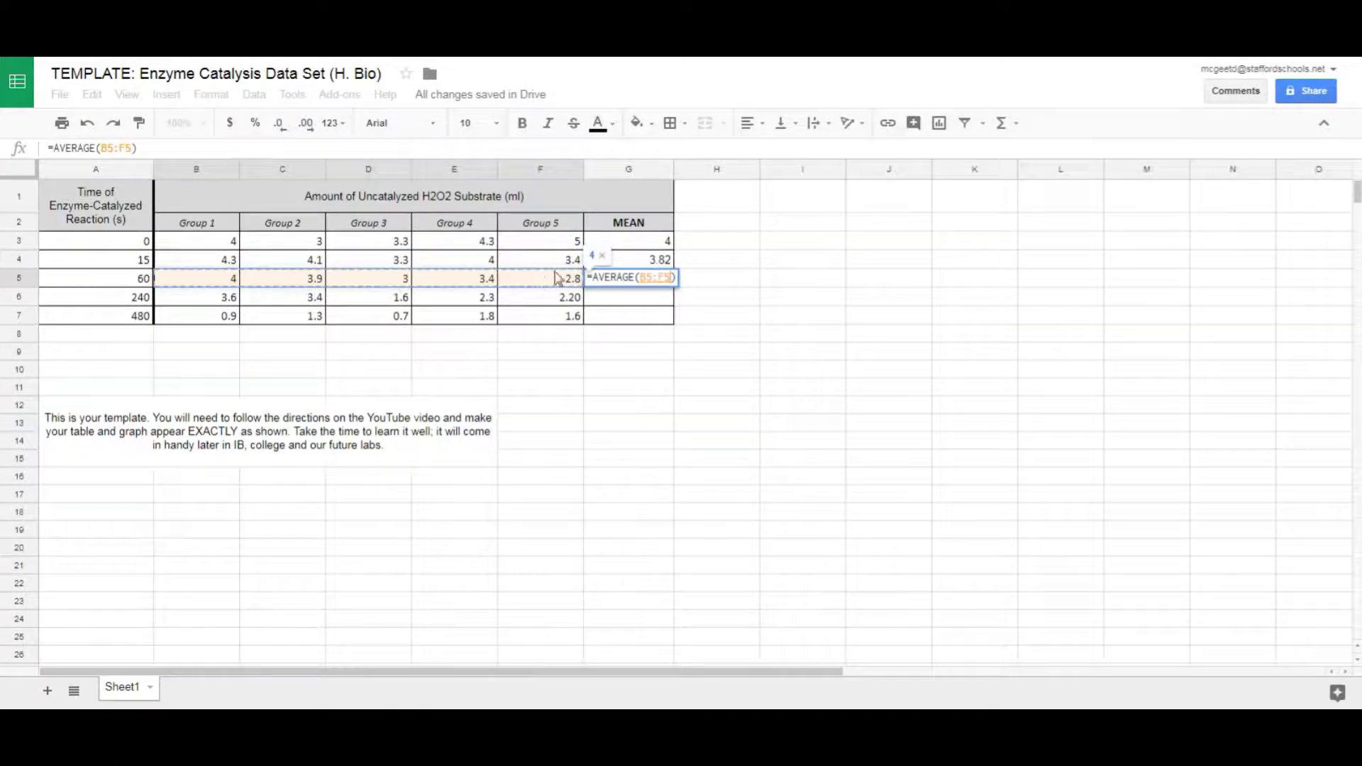
{"action": "key", "text": "Return"}
- Calculate the 240- and 480-second means in G6 and G7 with AVERAGE over columns B to F of each row
{"action": "left_click", "coordinate": [1003, 123]}
{"action": "left_click", "coordinate": [1029, 176]}
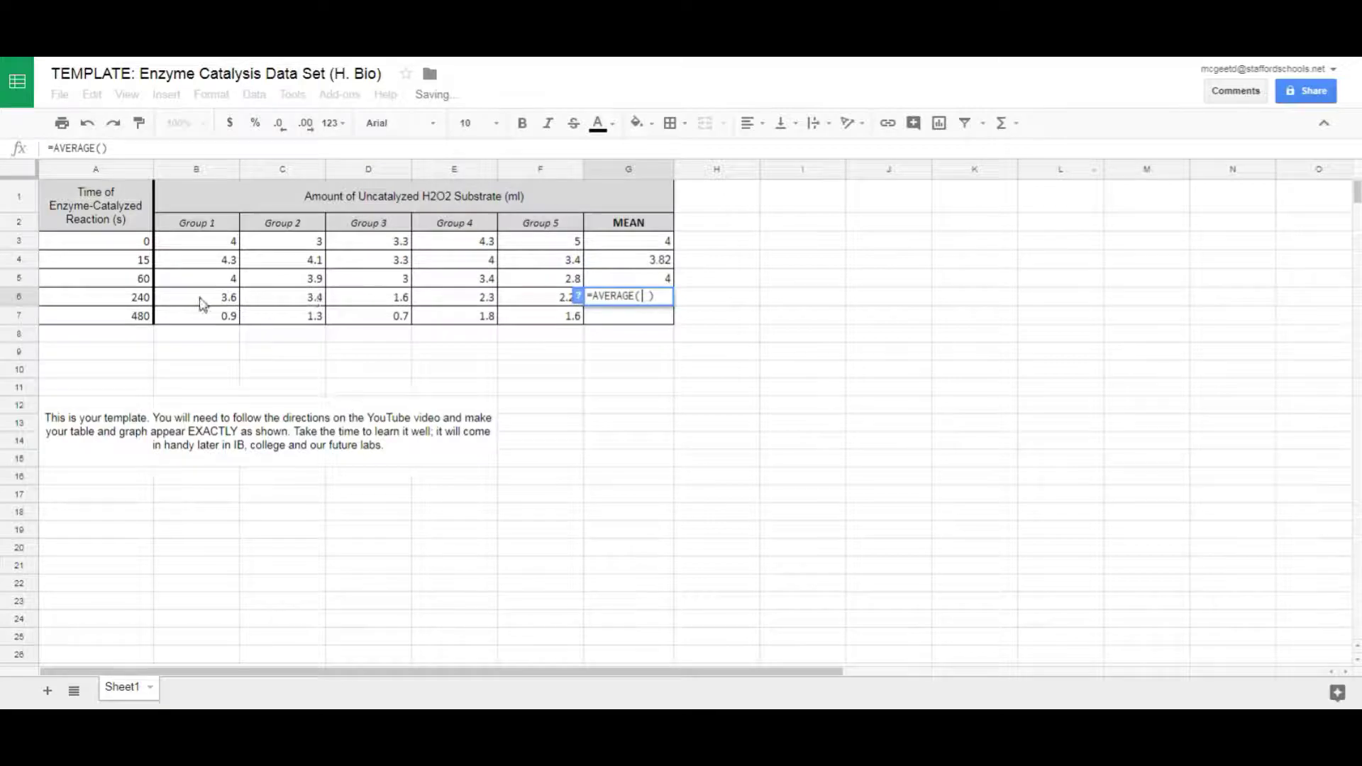
{"action": "left_click_drag", "start_coordinate": [203, 302], "coordinate": [552, 305]}
{"action": "key", "text": "Return"}
{"action": "left_click", "coordinate": [1002, 123]}
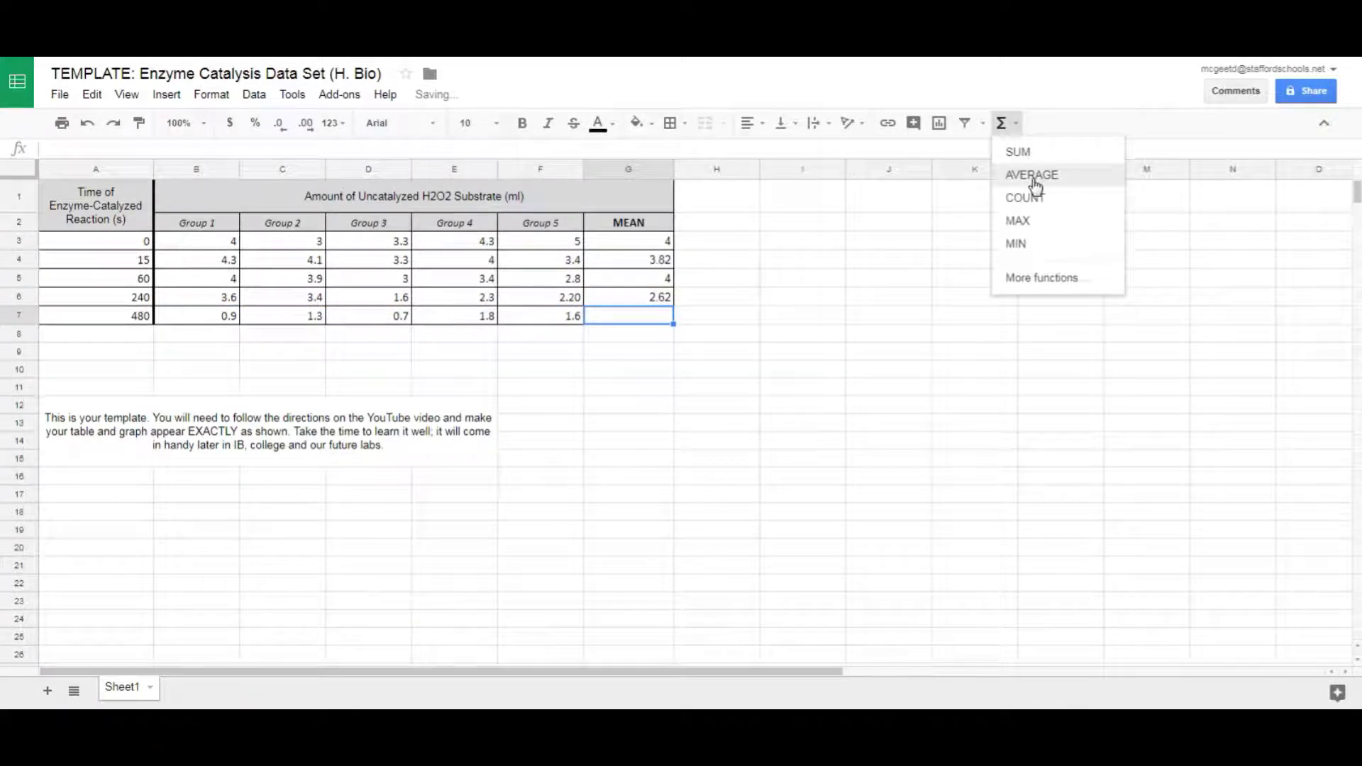
{"action": "left_click", "coordinate": [1030, 177]}
{"action": "left_click_drag", "start_coordinate": [204, 321], "coordinate": [568, 316]}
{"action": "key", "text": "Return"}
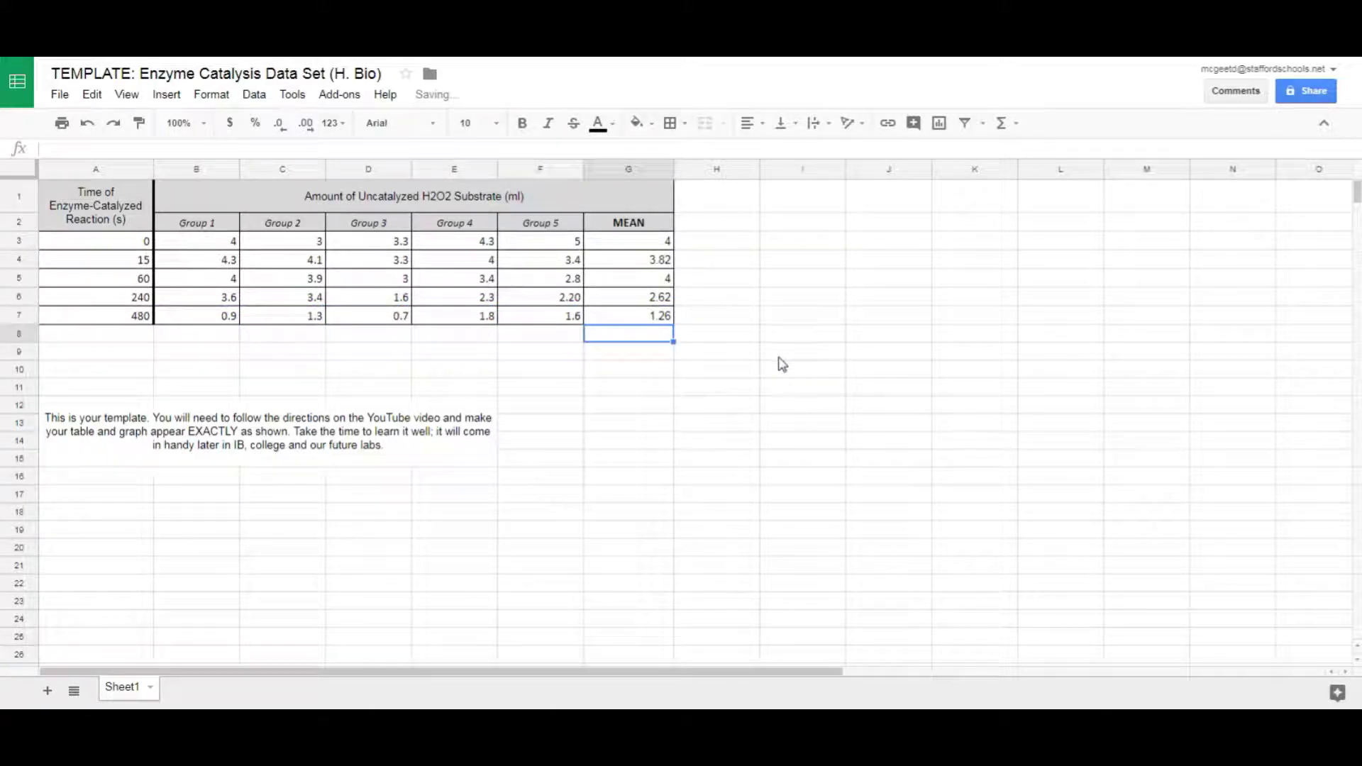
{"action": "left_click", "coordinate": [92, 95]}
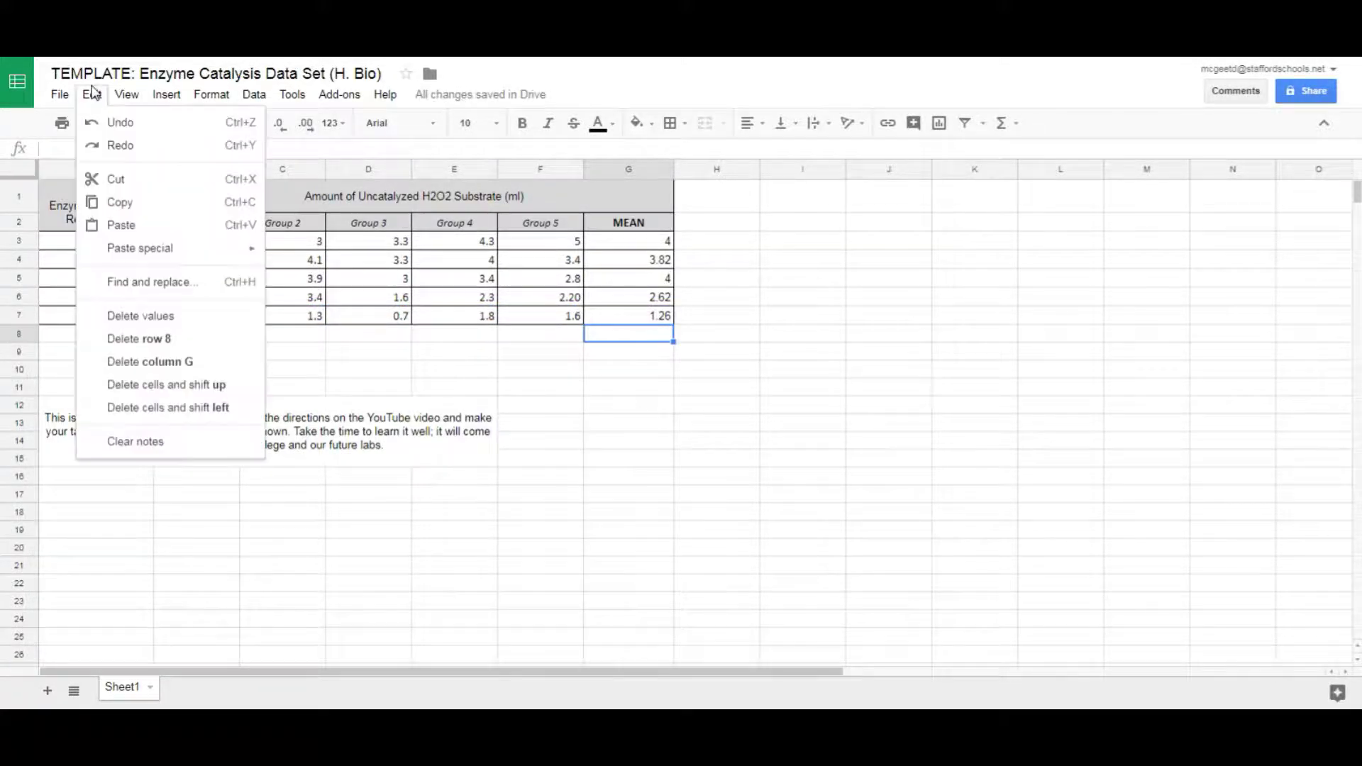
{"action": "left_click", "coordinate": [807, 392]}
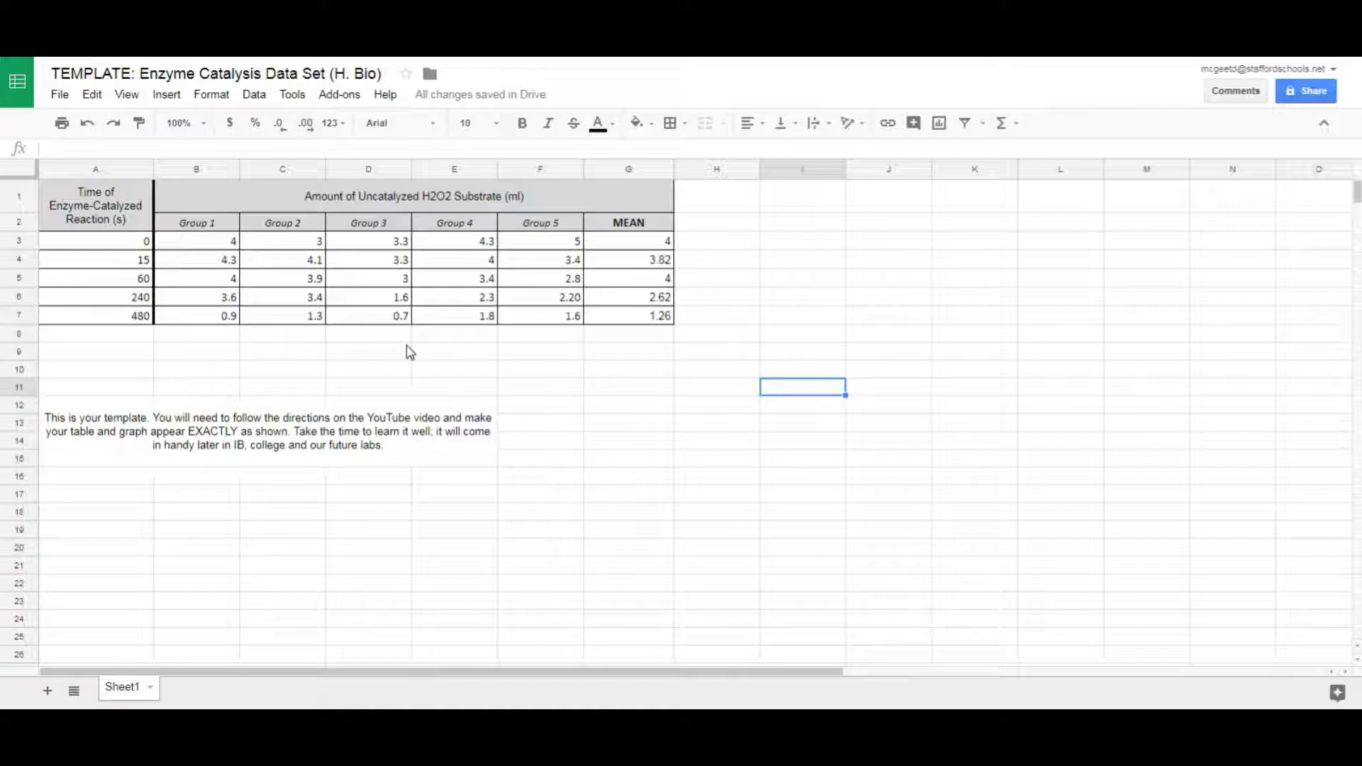
- Center the time, group and mean values in A3:G7 horizontally
{"action": "left_click_drag", "start_coordinate": [135, 242], "coordinate": [632, 316]}
{"action": "left_click", "coordinate": [764, 135]}
{"action": "left_click", "coordinate": [775, 150]}
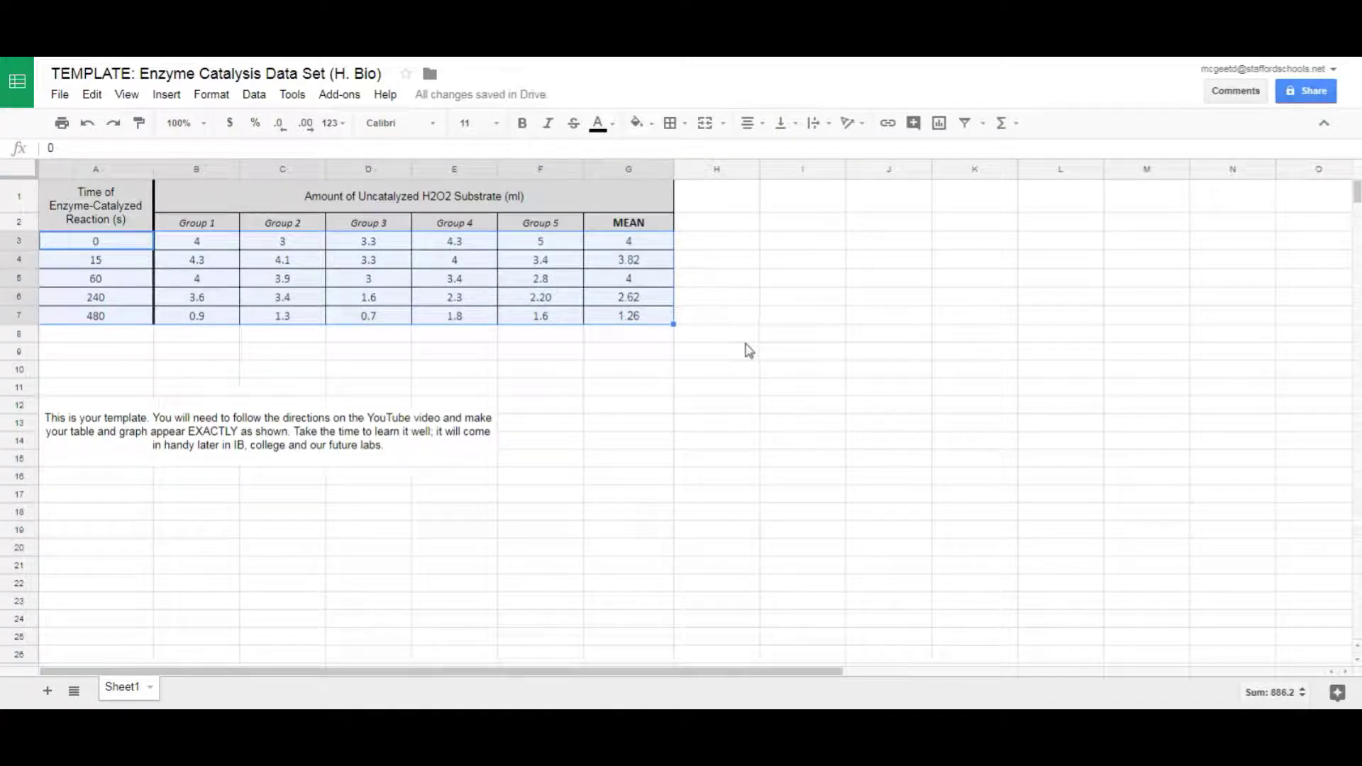
{"action": "left_click", "coordinate": [743, 374]}
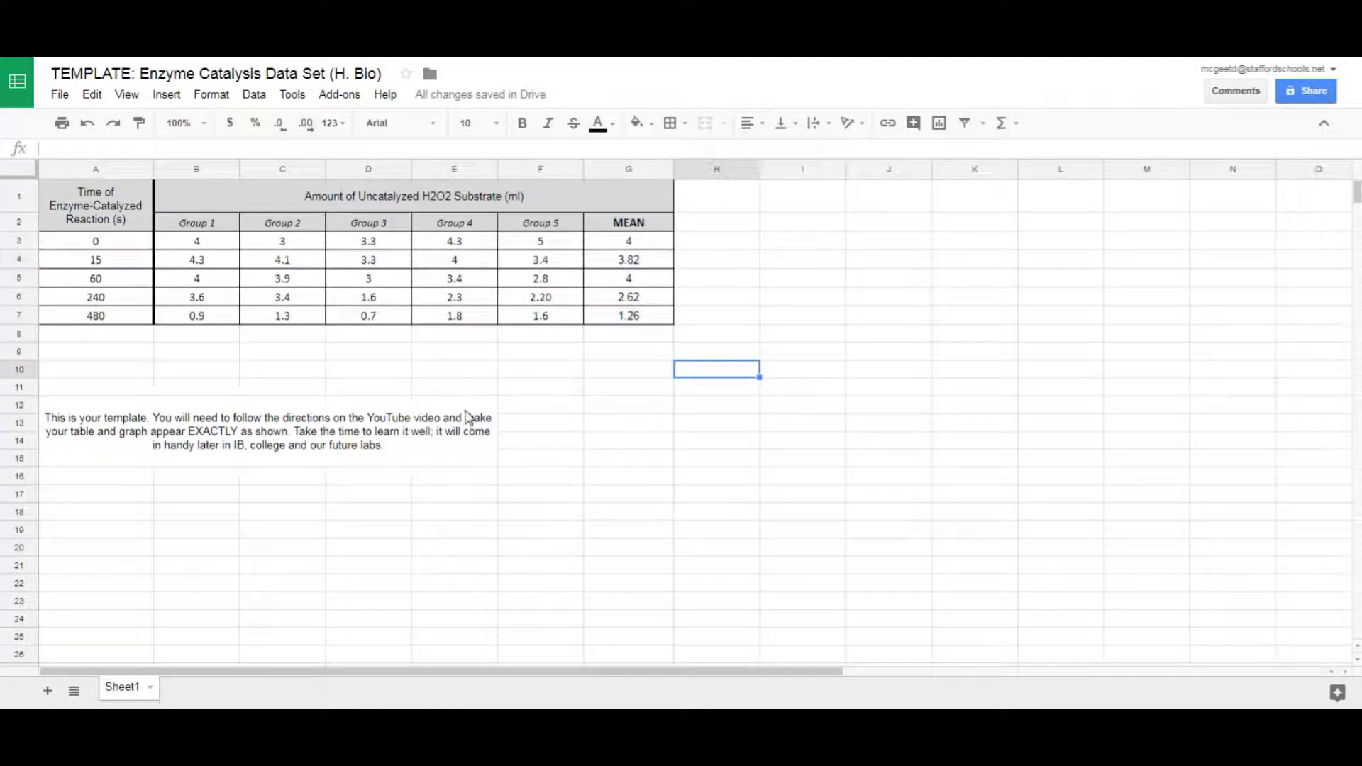
- Format the group measurements in B3:F7 to show one decimal place
{"action": "left_click", "coordinate": [218, 243]}
{"action": "left_click", "coordinate": [219, 281]}
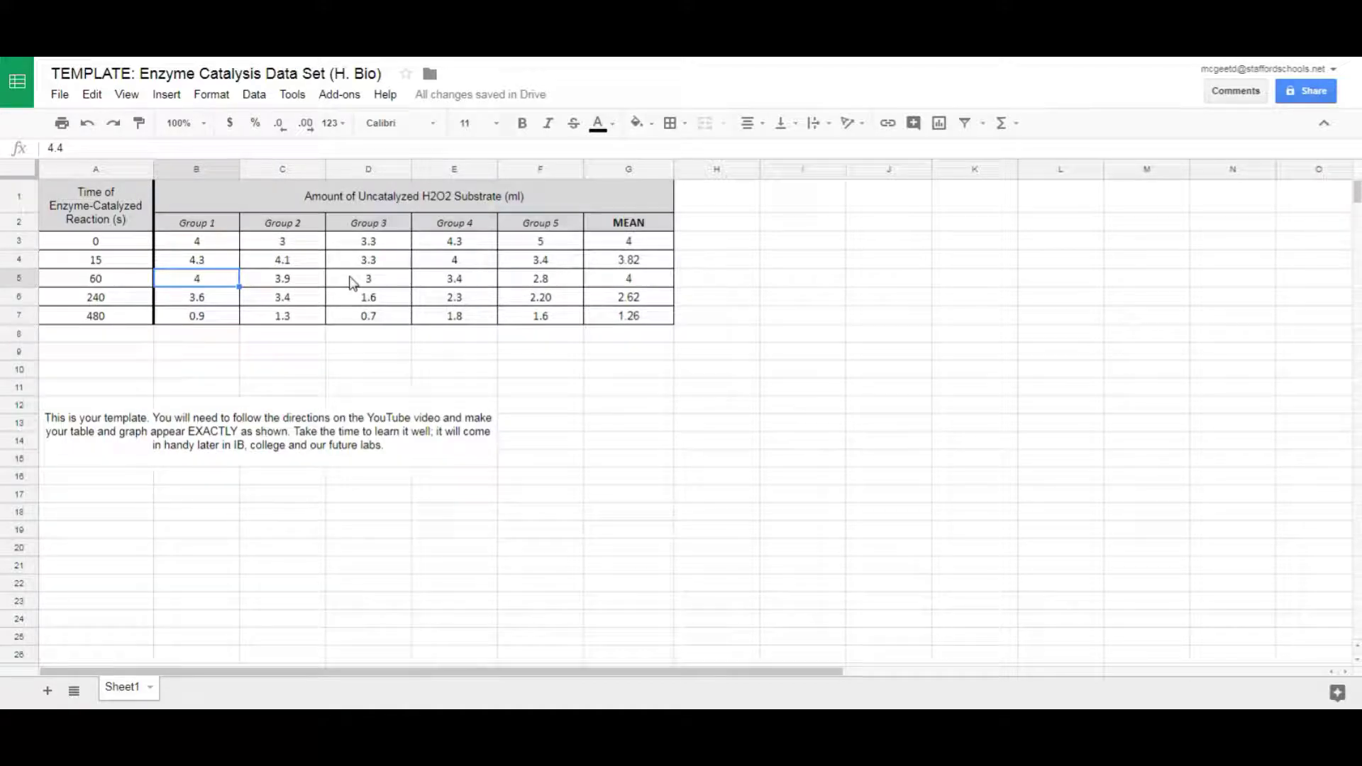
{"action": "left_click", "coordinate": [566, 305]}
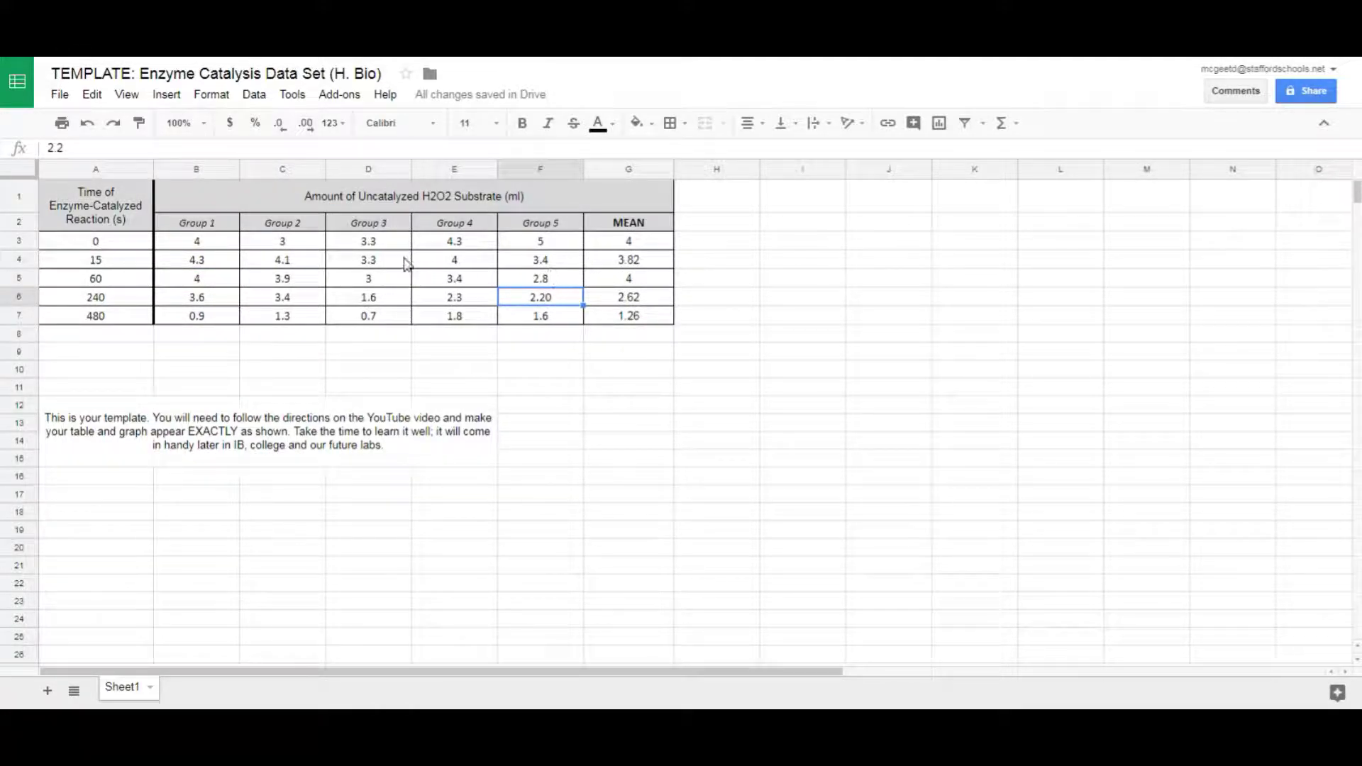
{"action": "left_click", "coordinate": [198, 243]}
{"action": "left_click_drag", "start_coordinate": [237, 261], "coordinate": [554, 316]}
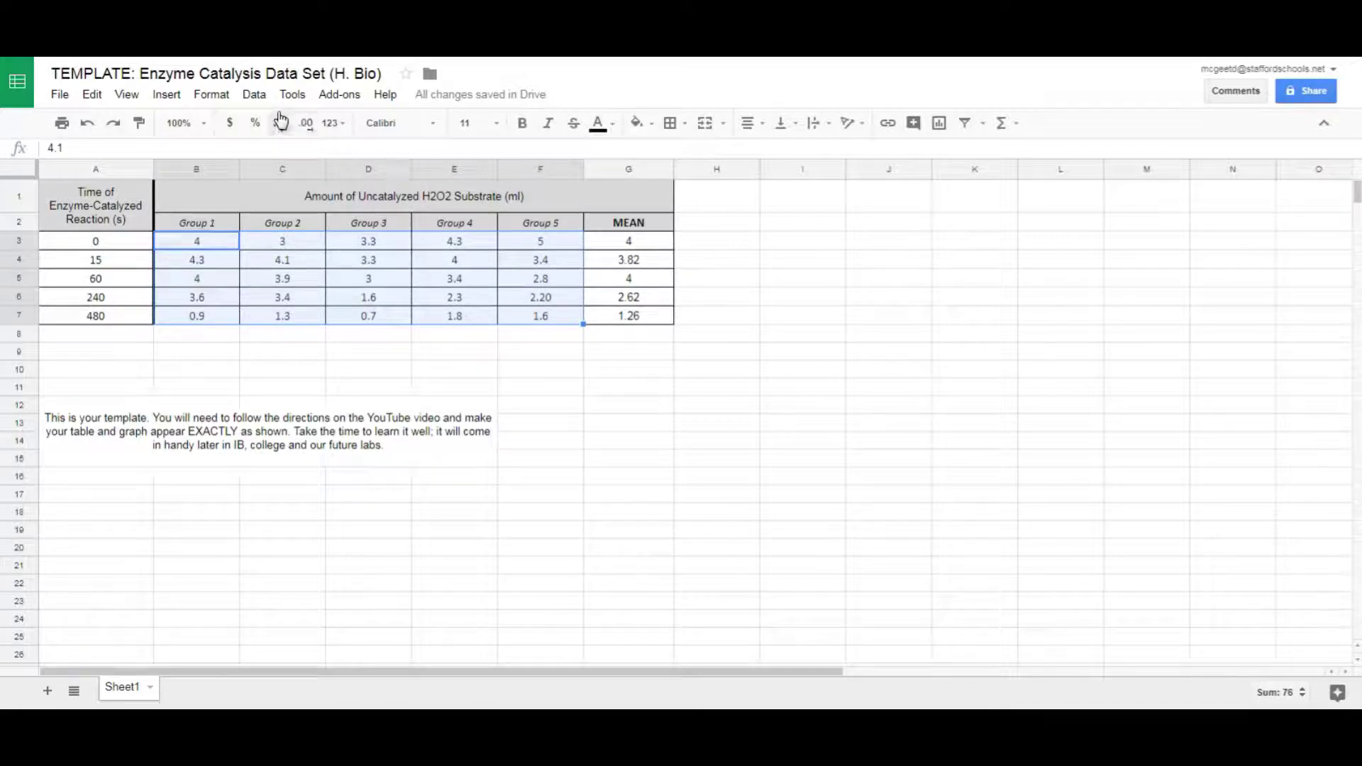
{"action": "left_click", "coordinate": [306, 124]}
{"action": "left_click", "coordinate": [306, 124]}
{"action": "left_click", "coordinate": [306, 124]}
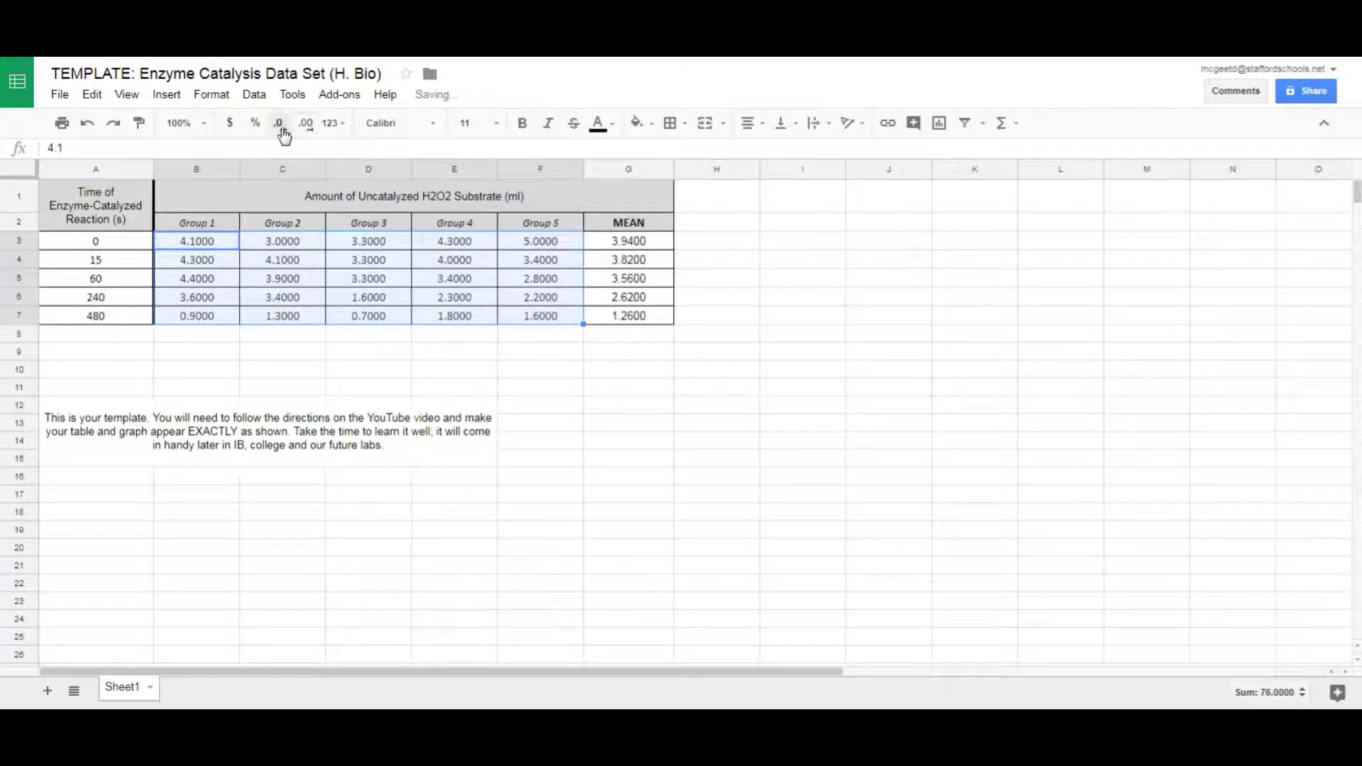
{"action": "left_click", "coordinate": [282, 125]}
{"action": "left_click", "coordinate": [282, 124]}
{"action": "left_click", "coordinate": [282, 126]}
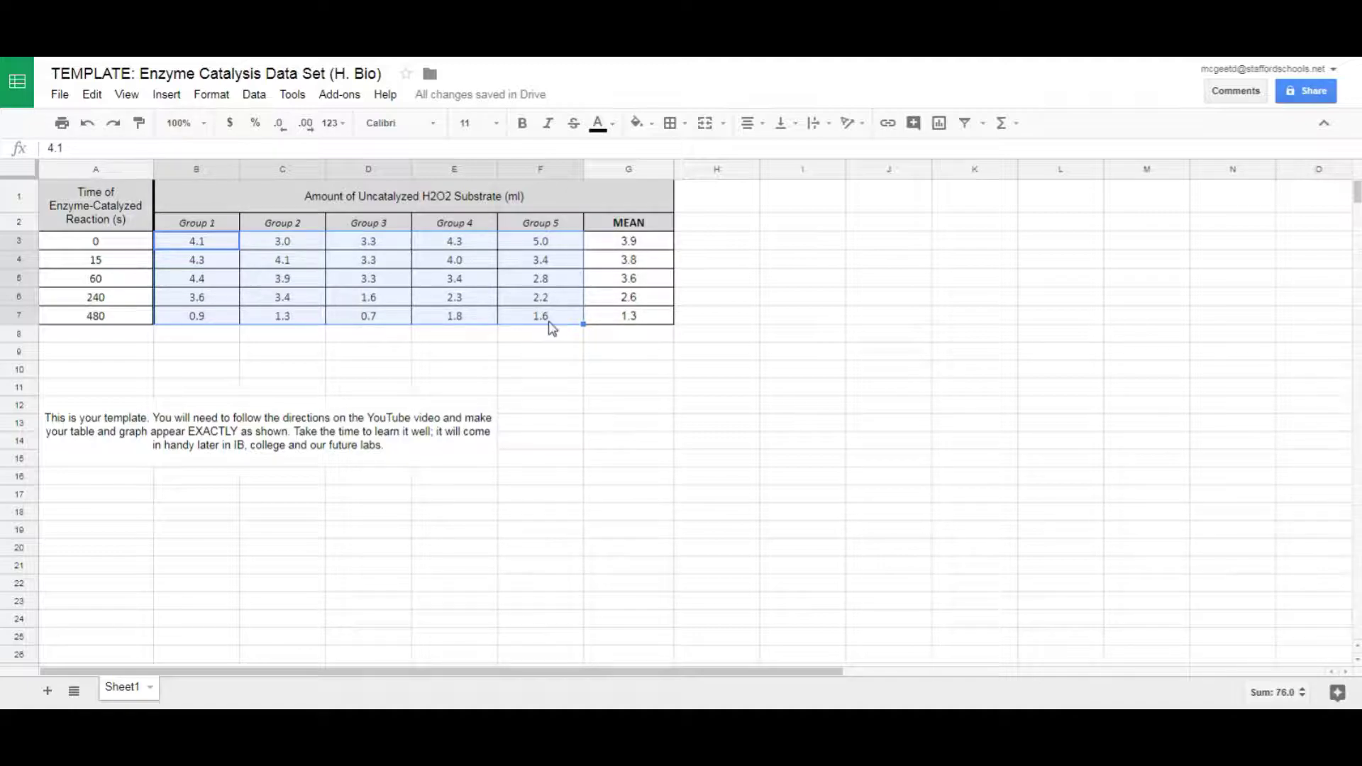
{"action": "left_click", "coordinate": [552, 351]}
- Format the means in G3:G7 to show two decimal places
{"action": "left_click_drag", "start_coordinate": [644, 245], "coordinate": [648, 313]}
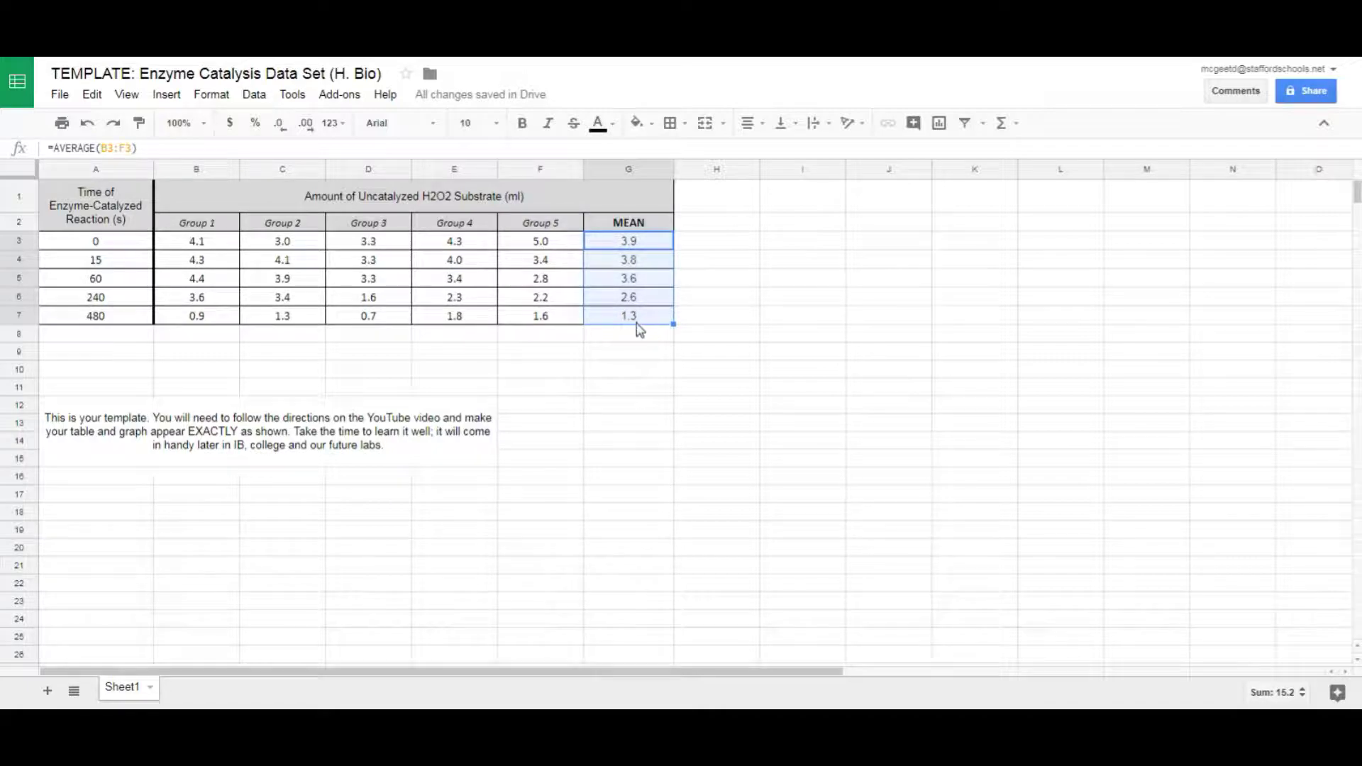
{"action": "left_click", "coordinate": [301, 131]}
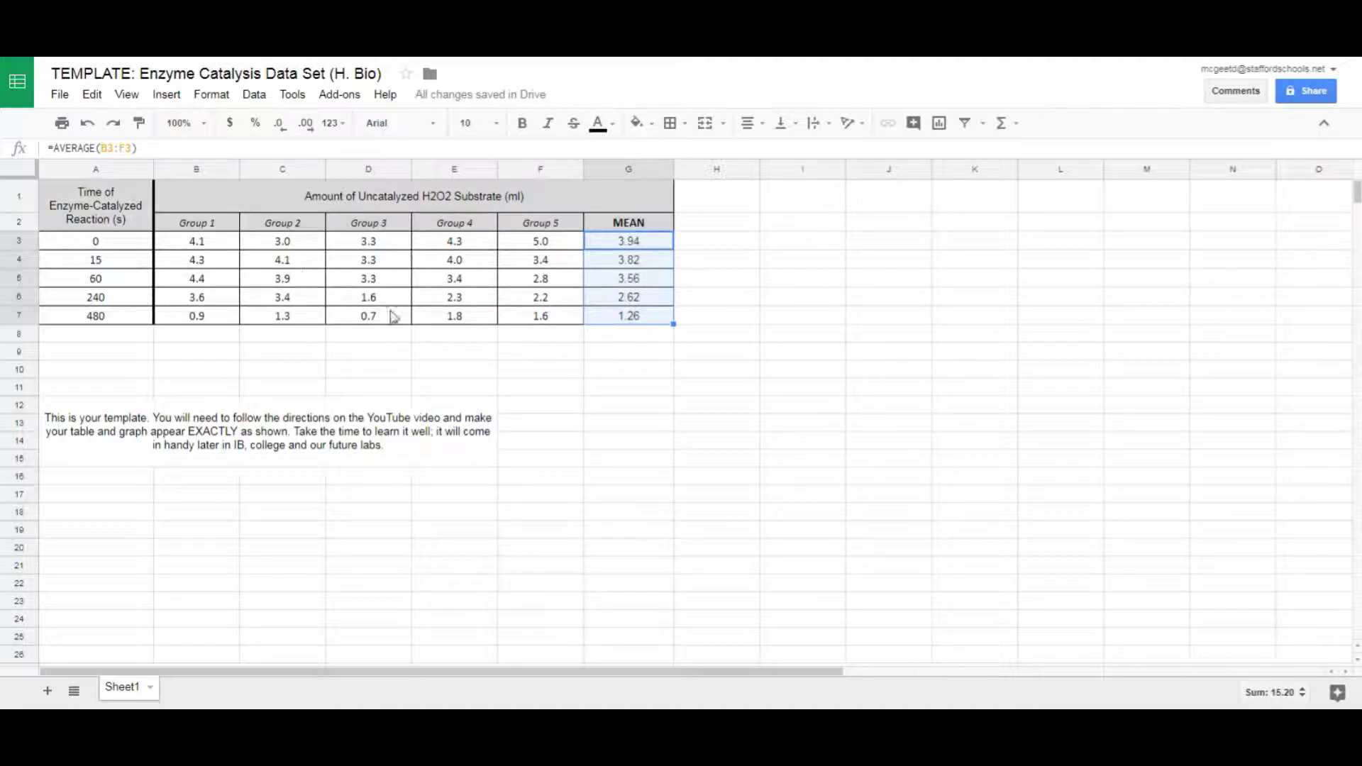
{"action": "left_click", "coordinate": [765, 339]}
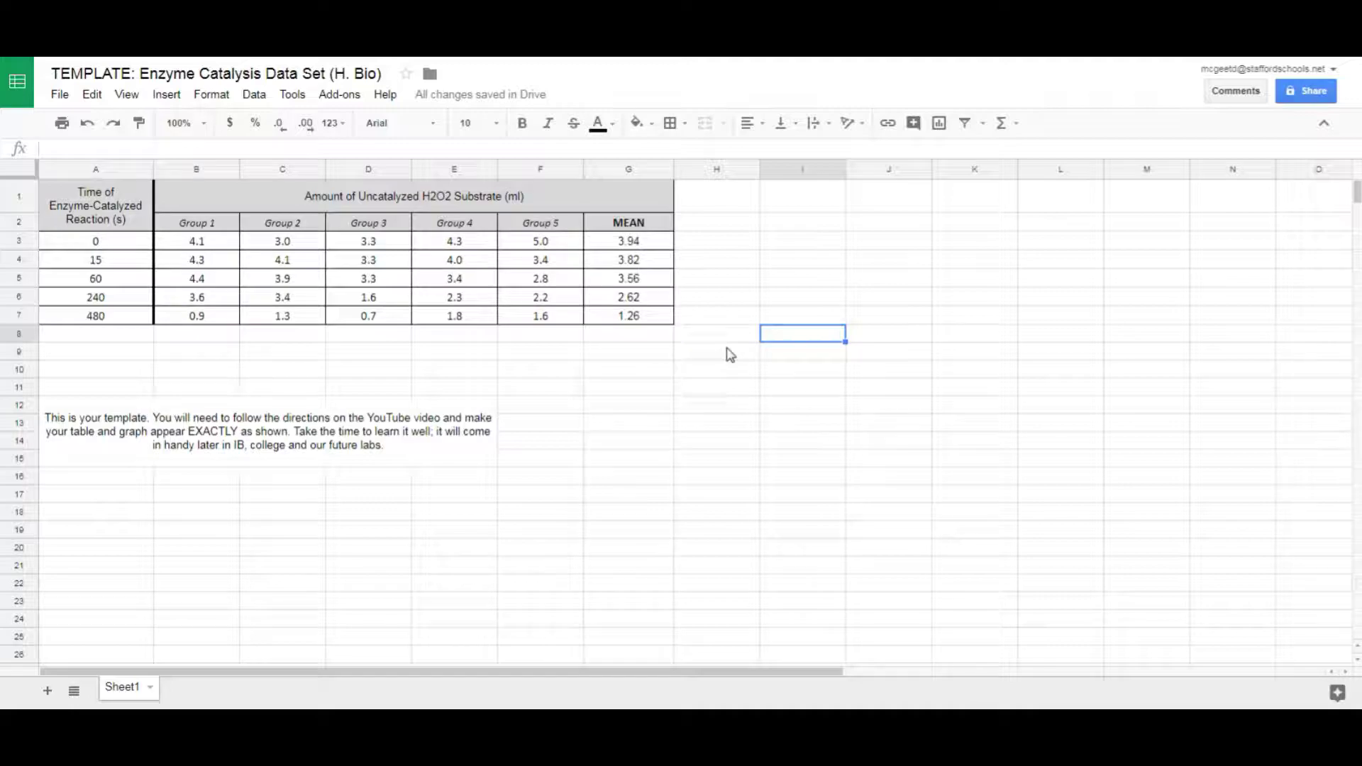
- Copy the data table A1:G7 and paste it unlinked under the Table heading of the lab report in Google Docs
{"action": "left_click_drag", "start_coordinate": [85, 199], "coordinate": [624, 320]}
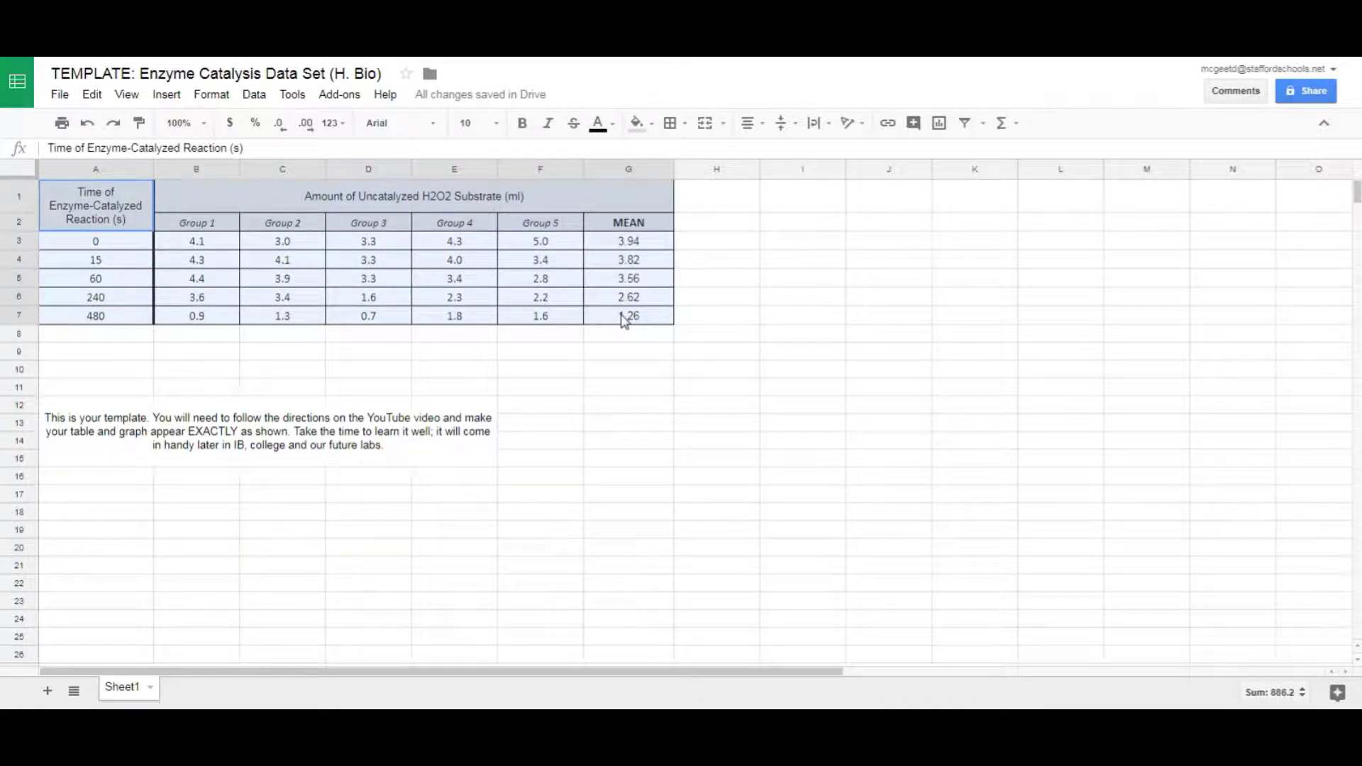
{"action": "left_click", "coordinate": [92, 94]}
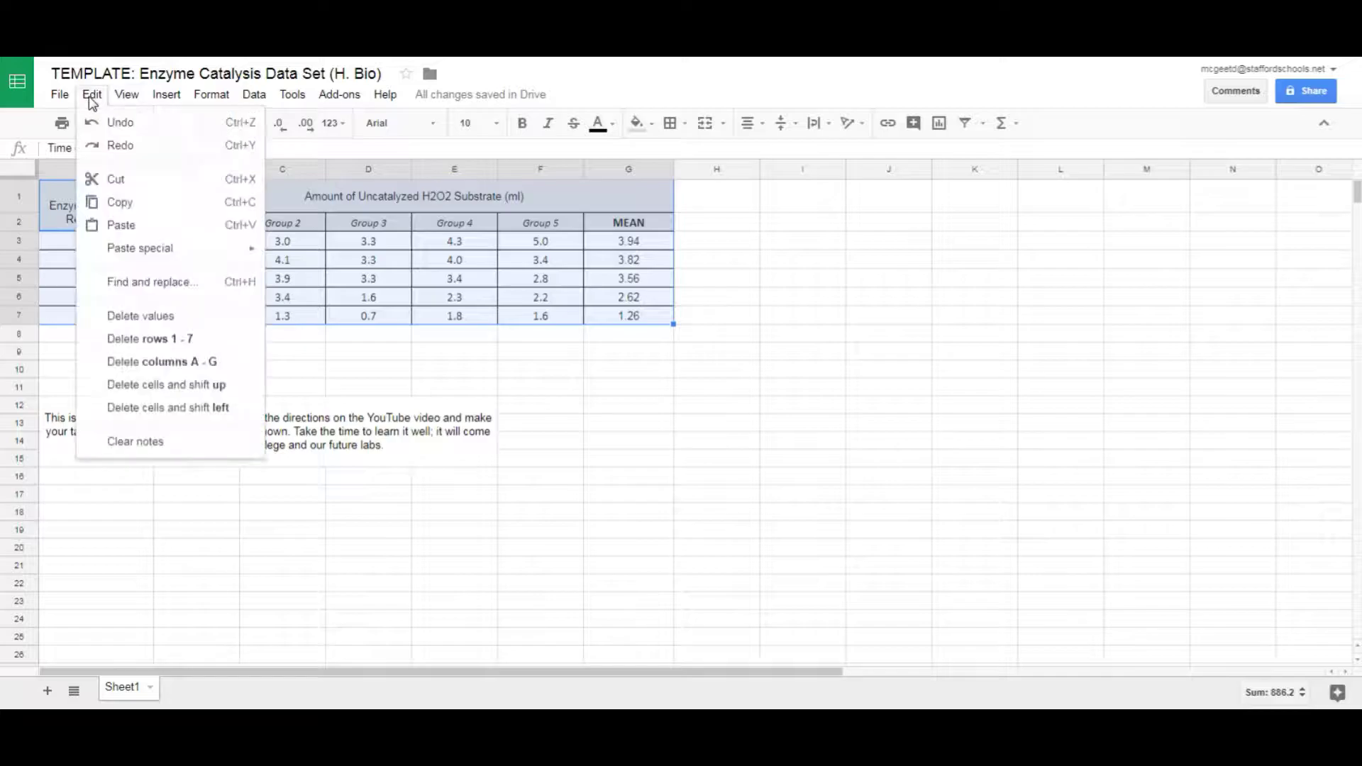
{"action": "left_click", "coordinate": [143, 206]}
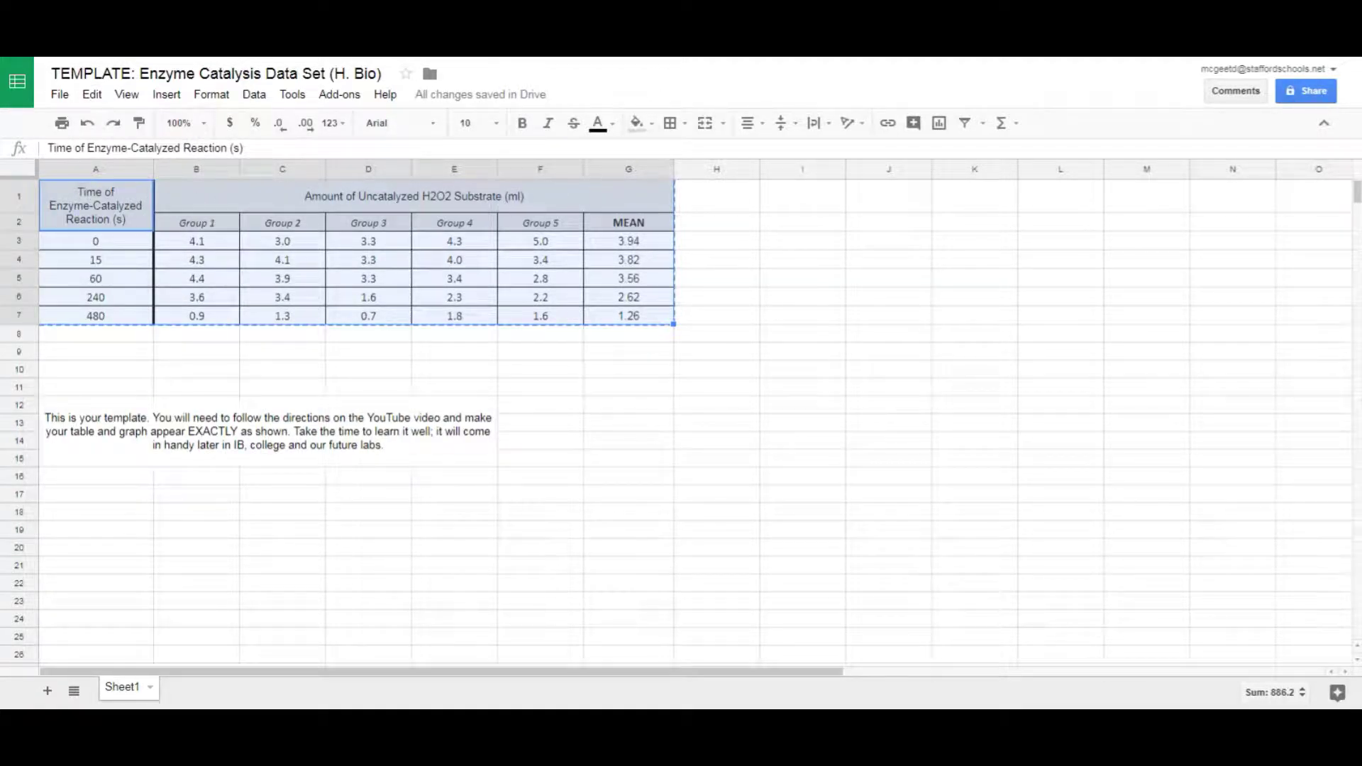
{"action": "key", "text": "ctrl+Tab"}
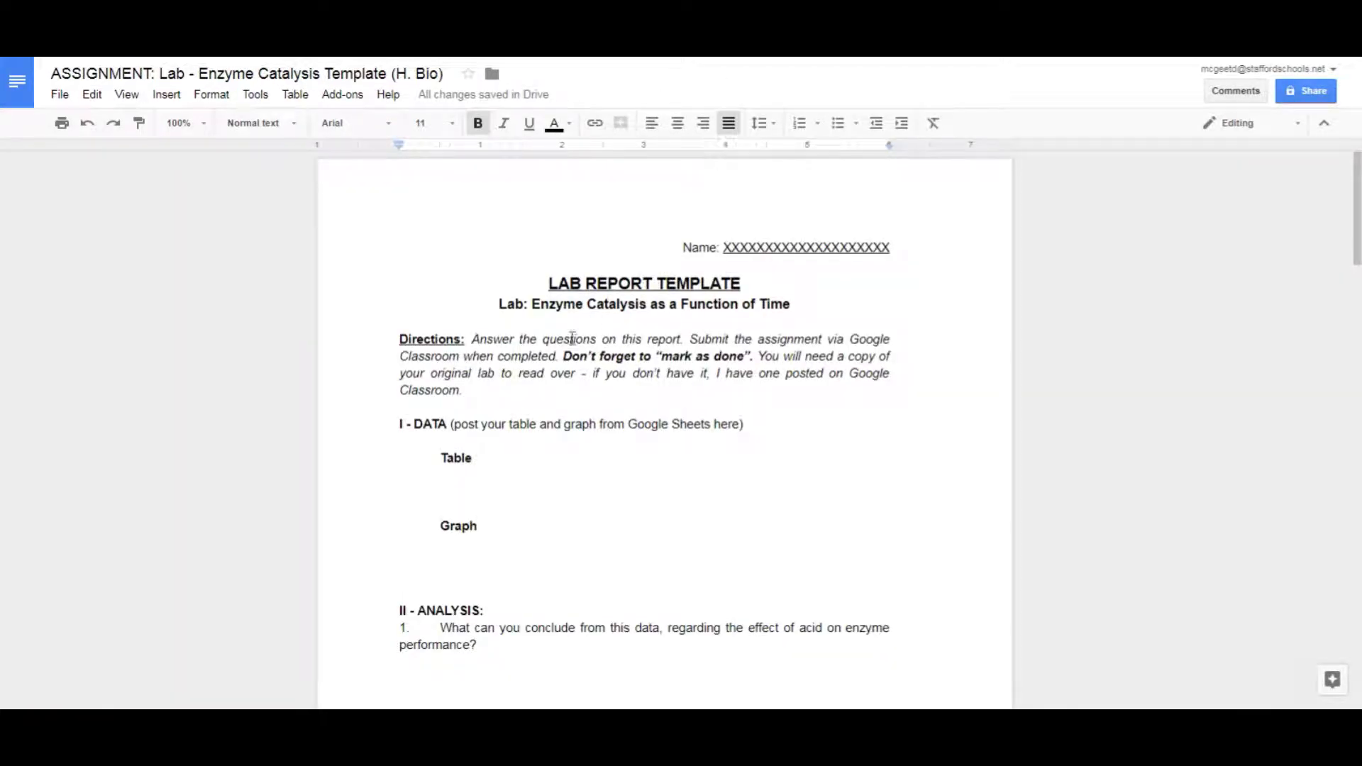
{"action": "left_click", "coordinate": [477, 474]}
{"action": "left_click", "coordinate": [92, 94]}
{"action": "left_click", "coordinate": [132, 227]}
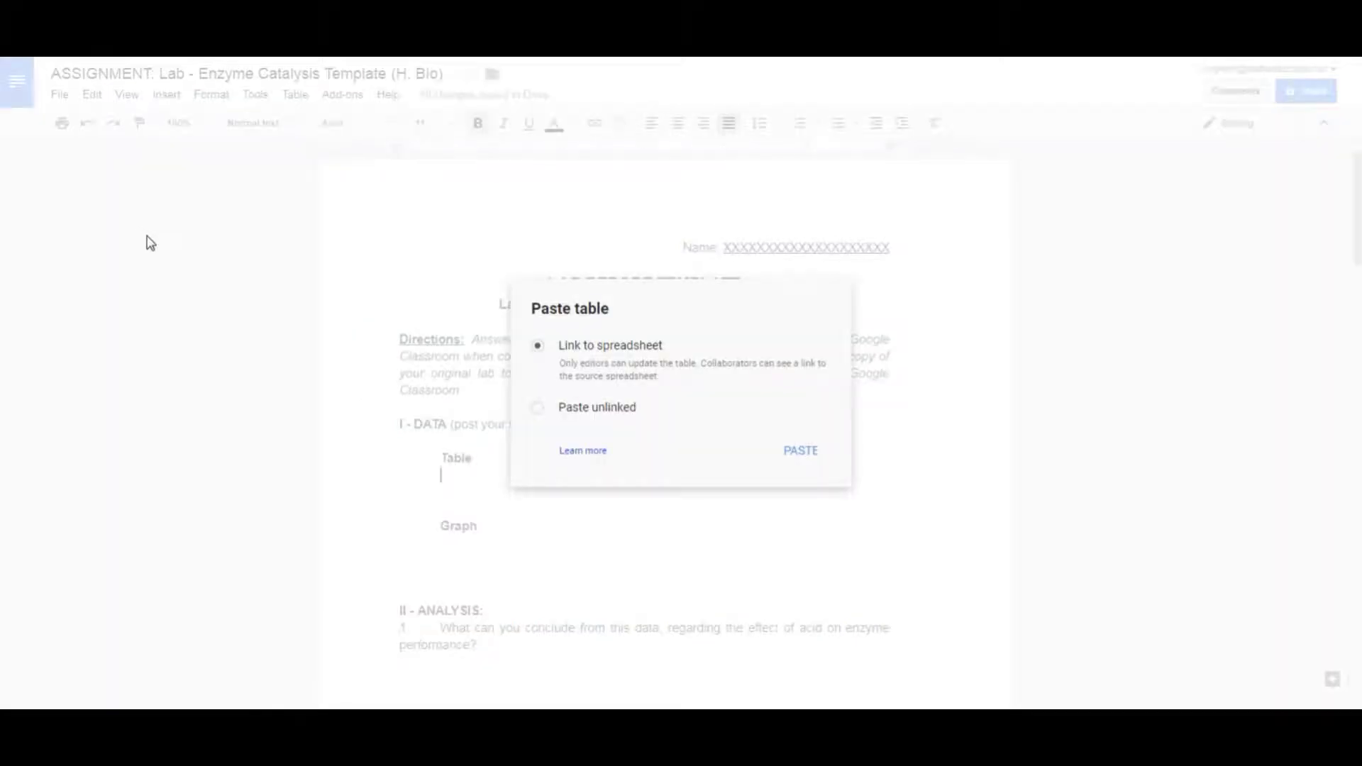
{"action": "left_click", "coordinate": [611, 406]}
{"action": "left_click", "coordinate": [798, 452]}
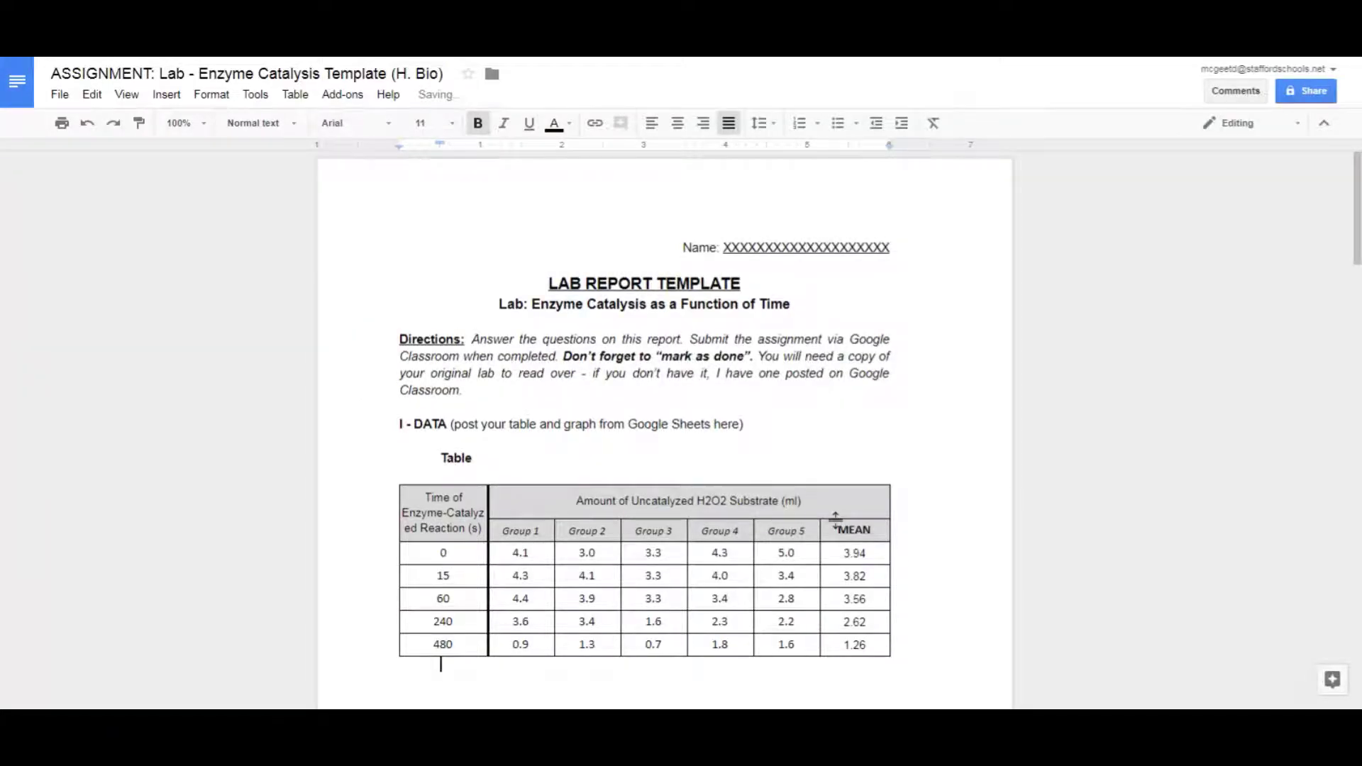
{"action": "scroll", "coordinate": [837, 517], "scroll_direction": "down", "scroll_amount": 2}
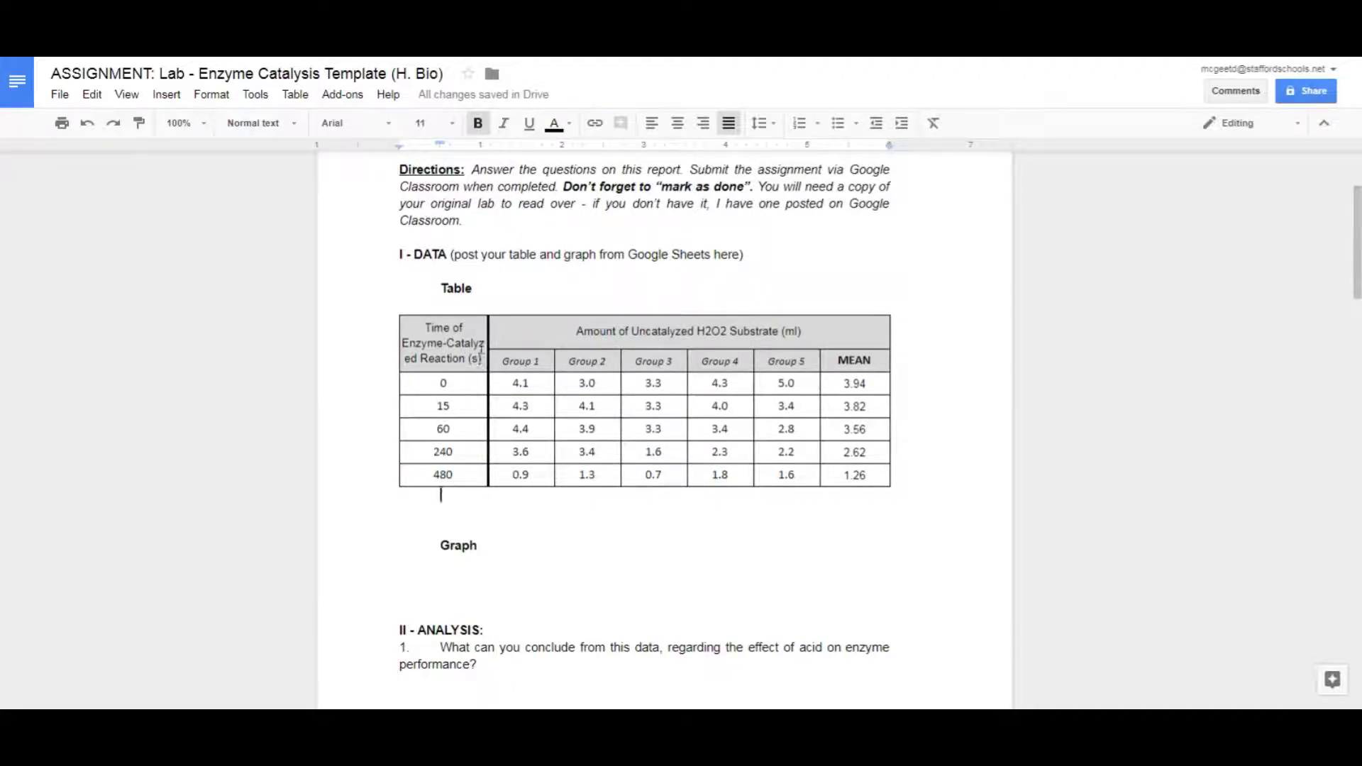
{"action": "left_click_drag", "start_coordinate": [484, 360], "coordinate": [402, 324]}
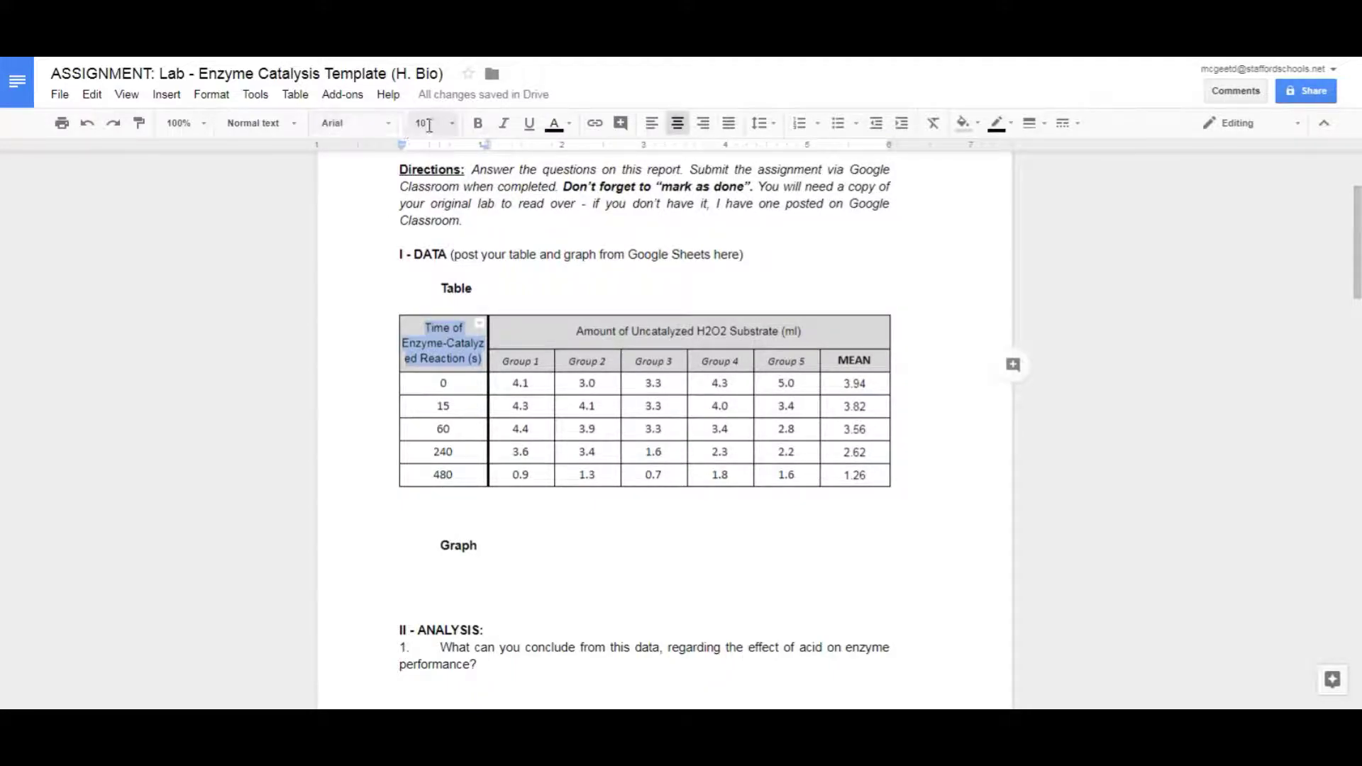
{"action": "left_click", "coordinate": [473, 359]}
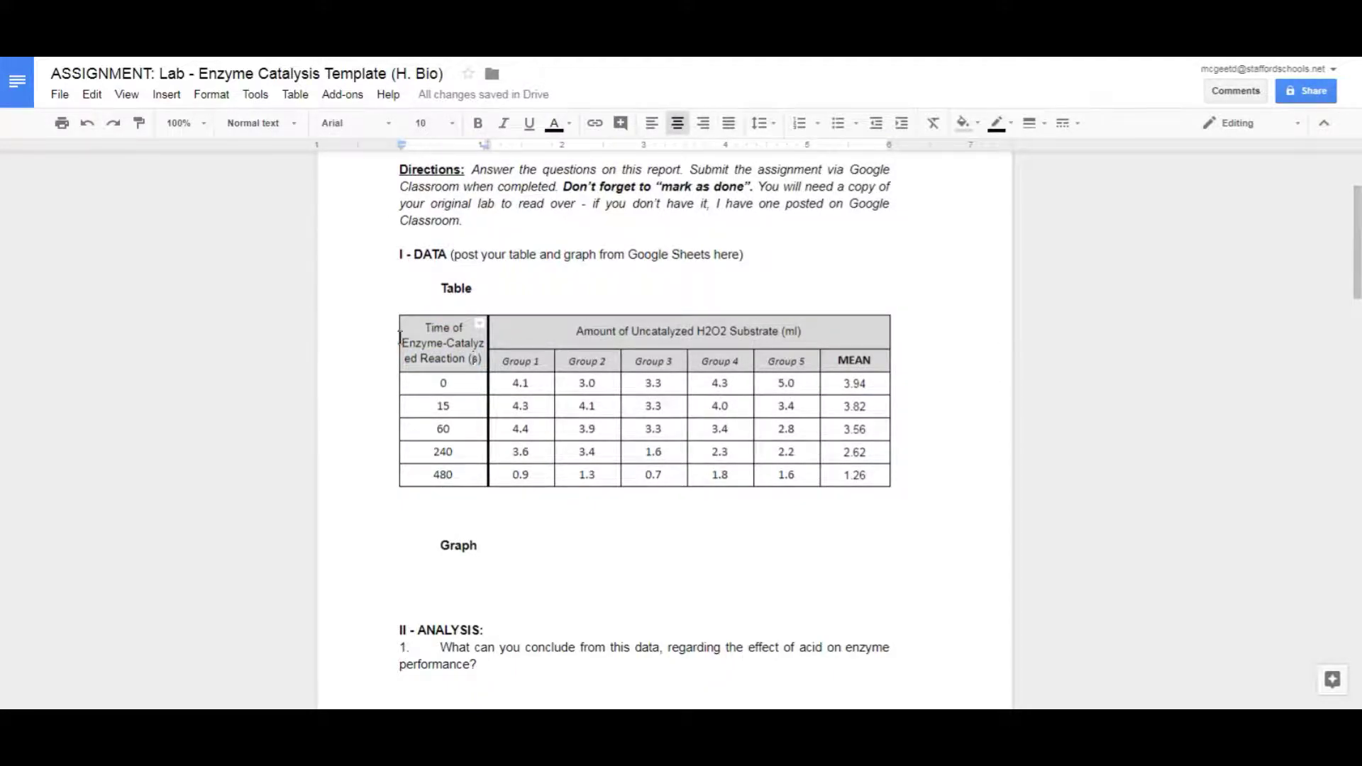
{"action": "left_click_drag", "start_coordinate": [395, 338], "coordinate": [383, 336]}
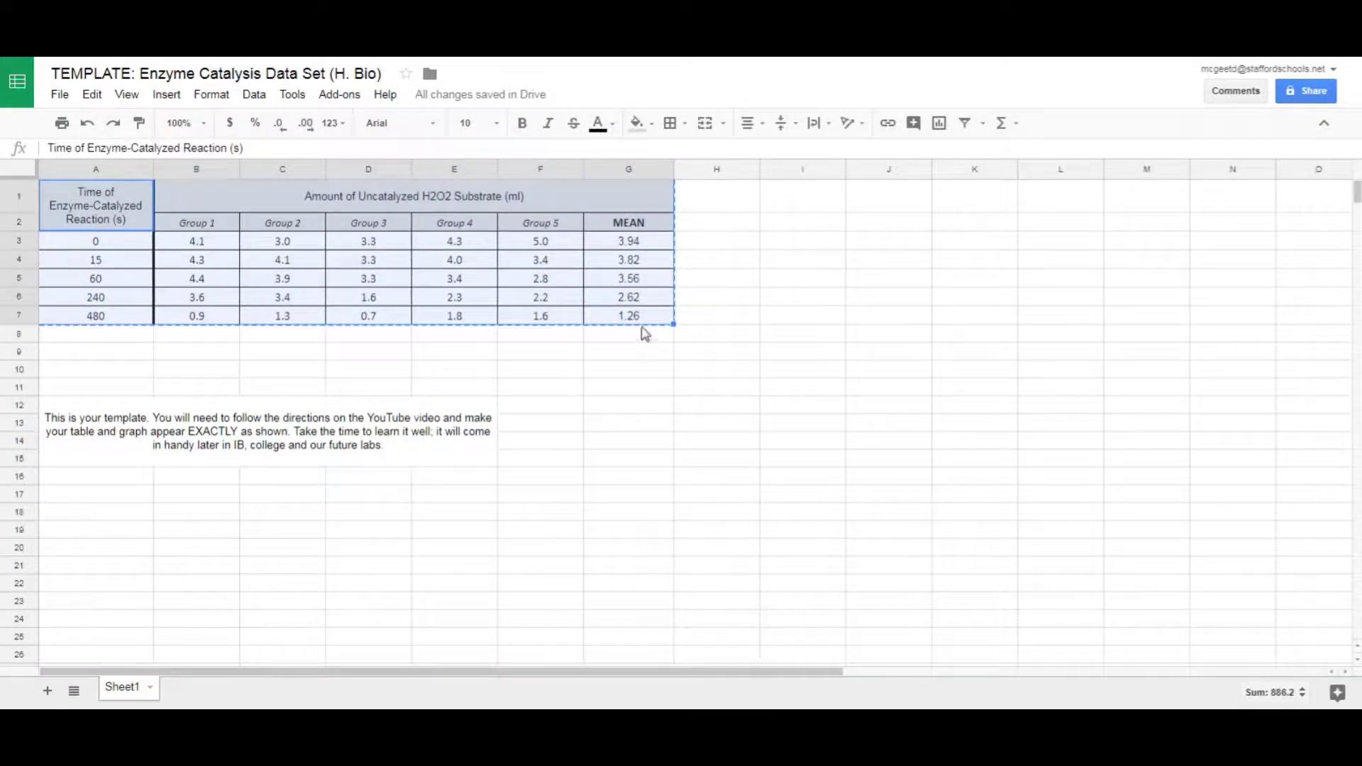
{"action": "left_click", "coordinate": [645, 337]}
{"action": "left_click", "coordinate": [573, 357]}
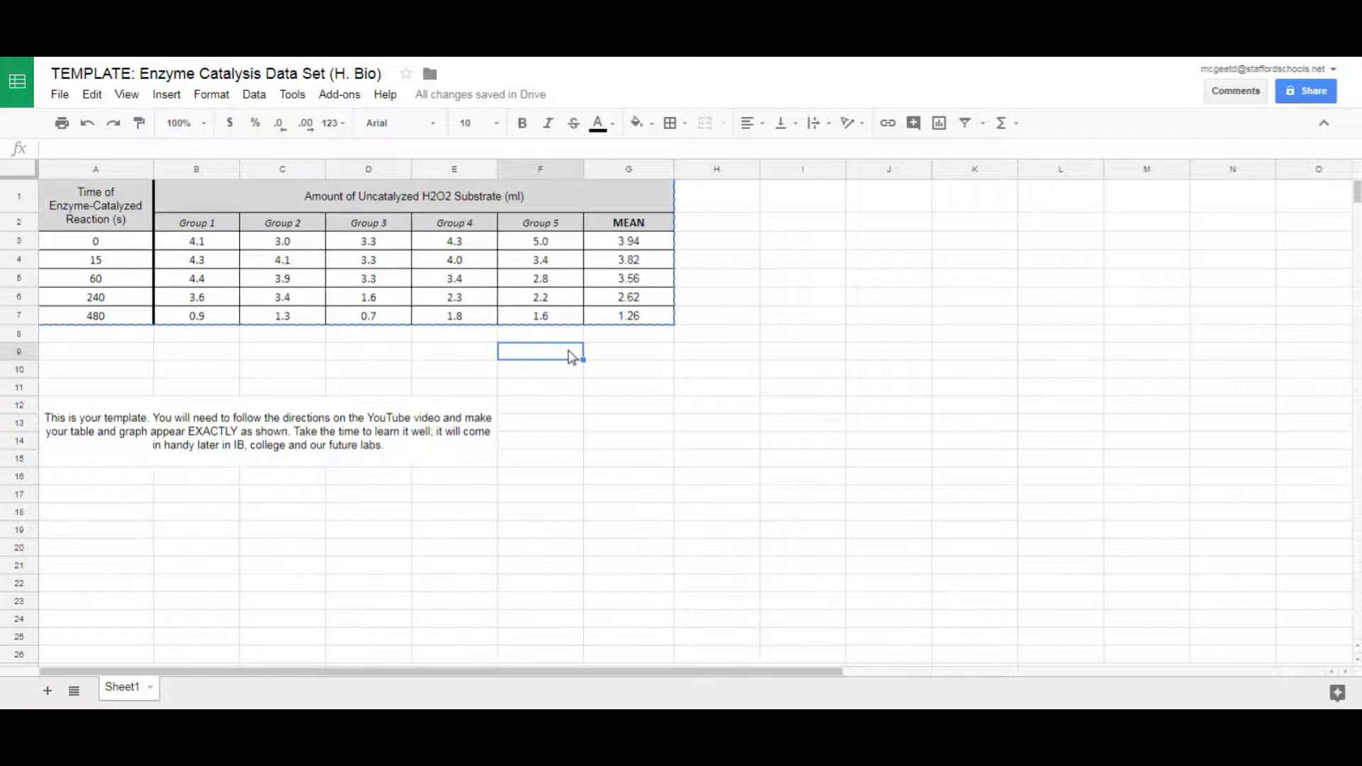
{"action": "left_click", "coordinate": [456, 360]}
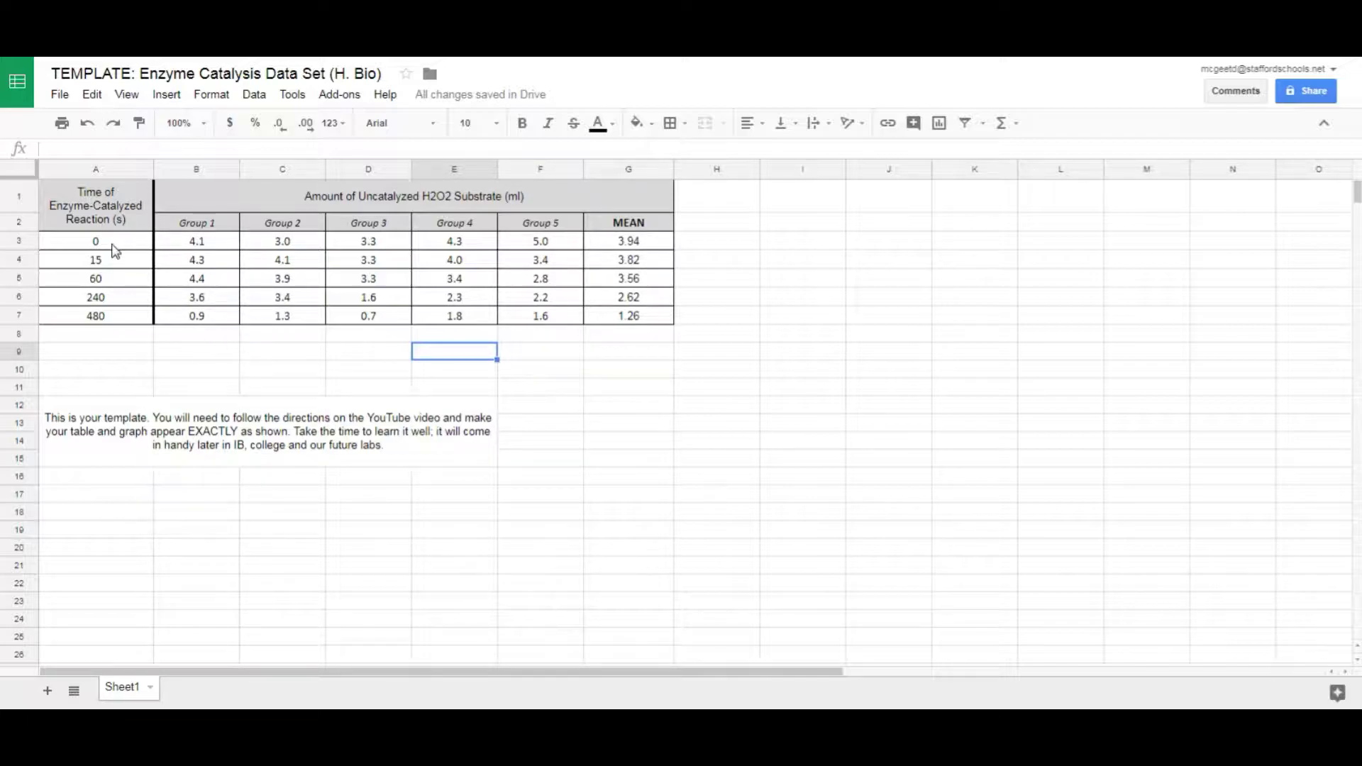
{"action": "left_click_drag", "start_coordinate": [114, 240], "coordinate": [117, 317]}
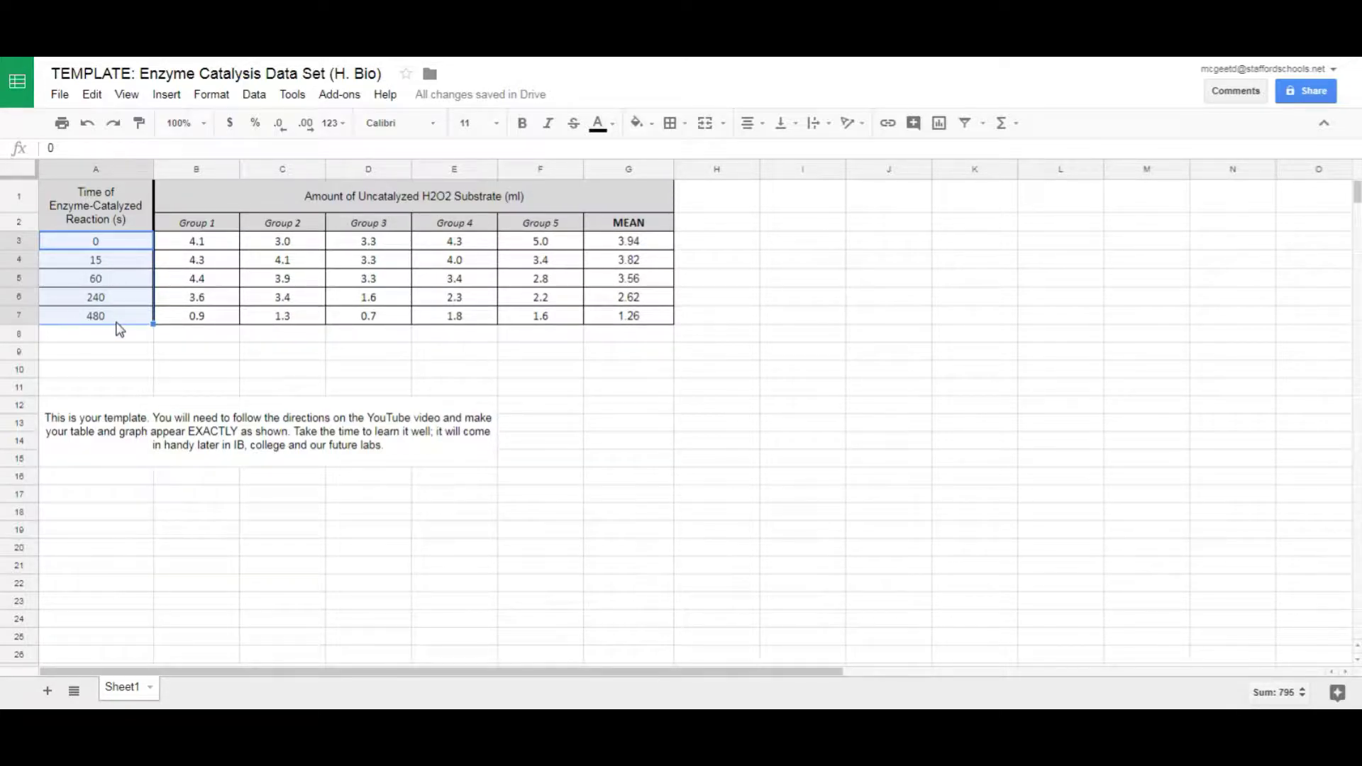
{"action": "left_click", "coordinate": [646, 245], "text": "ctrl"}
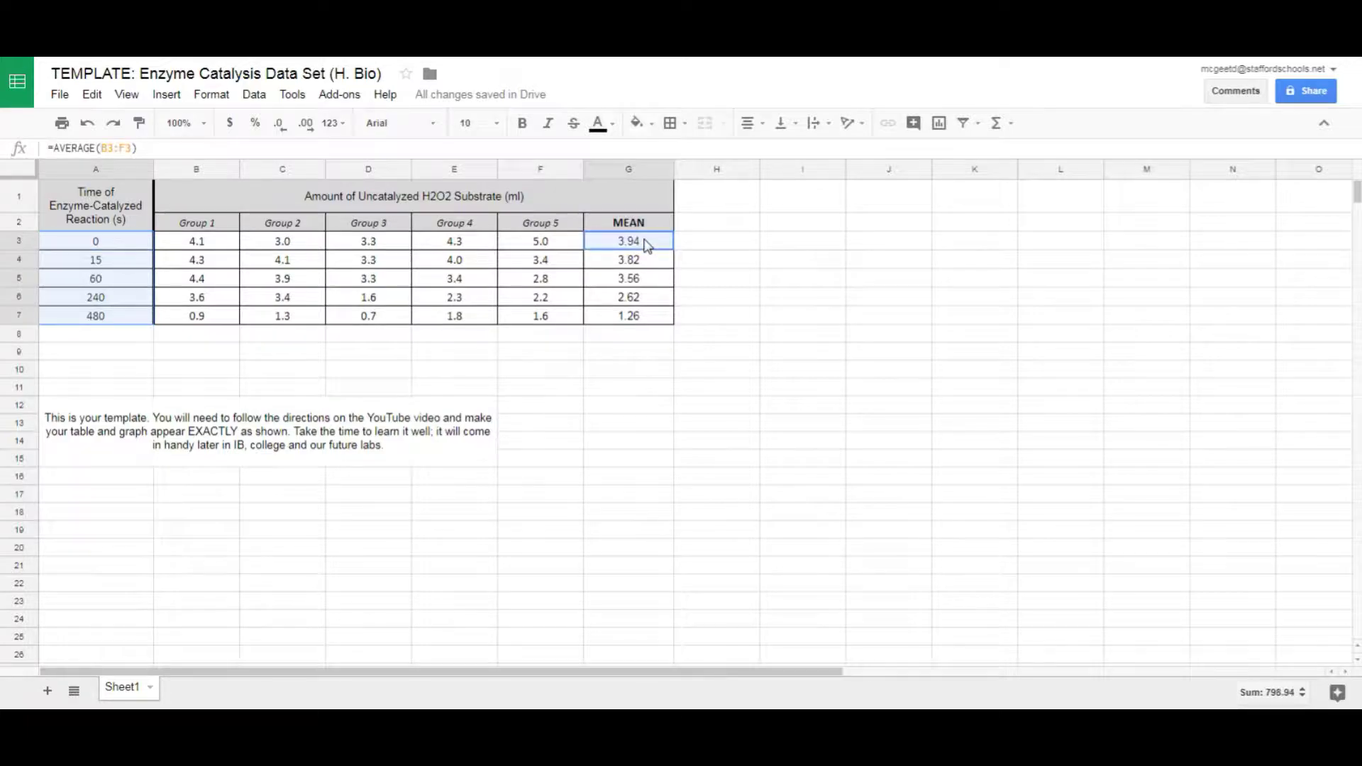
{"action": "left_click_drag", "start_coordinate": [647, 245], "coordinate": [648, 316]}
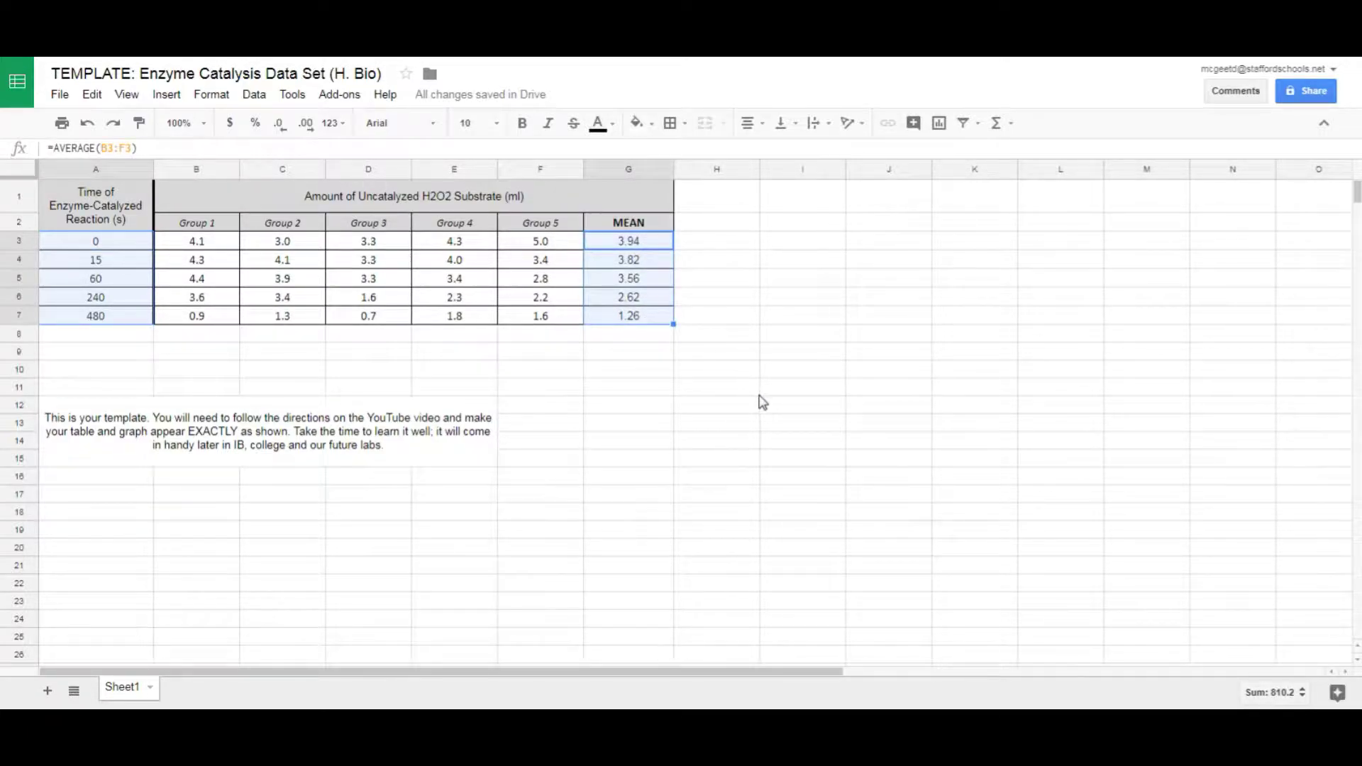
{"action": "left_click", "coordinate": [706, 388]}
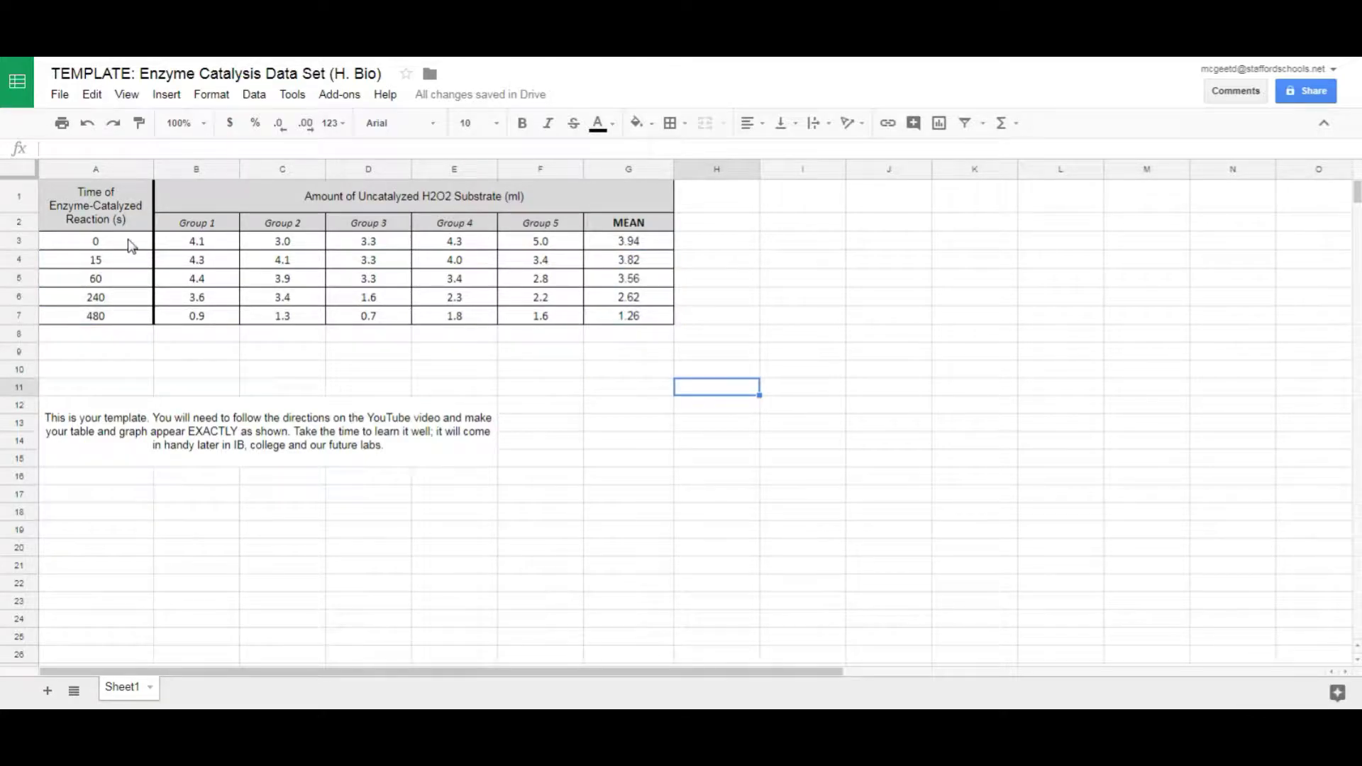
- Insert a chart in the spreadsheet from the time values A3:A7 and the means G3:G7
{"action": "left_click_drag", "start_coordinate": [131, 242], "coordinate": [122, 321]}
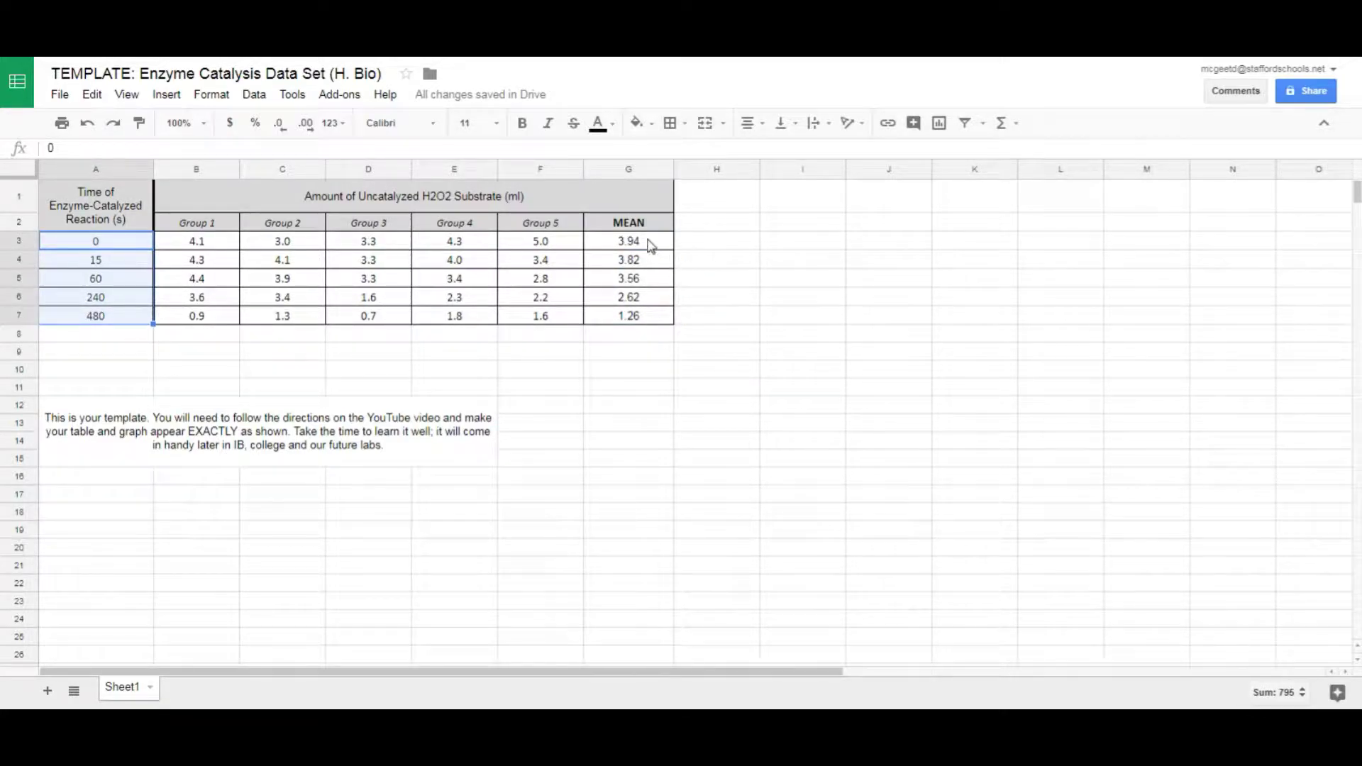
{"action": "left_click_drag", "start_coordinate": [648, 243], "coordinate": [648, 322]}
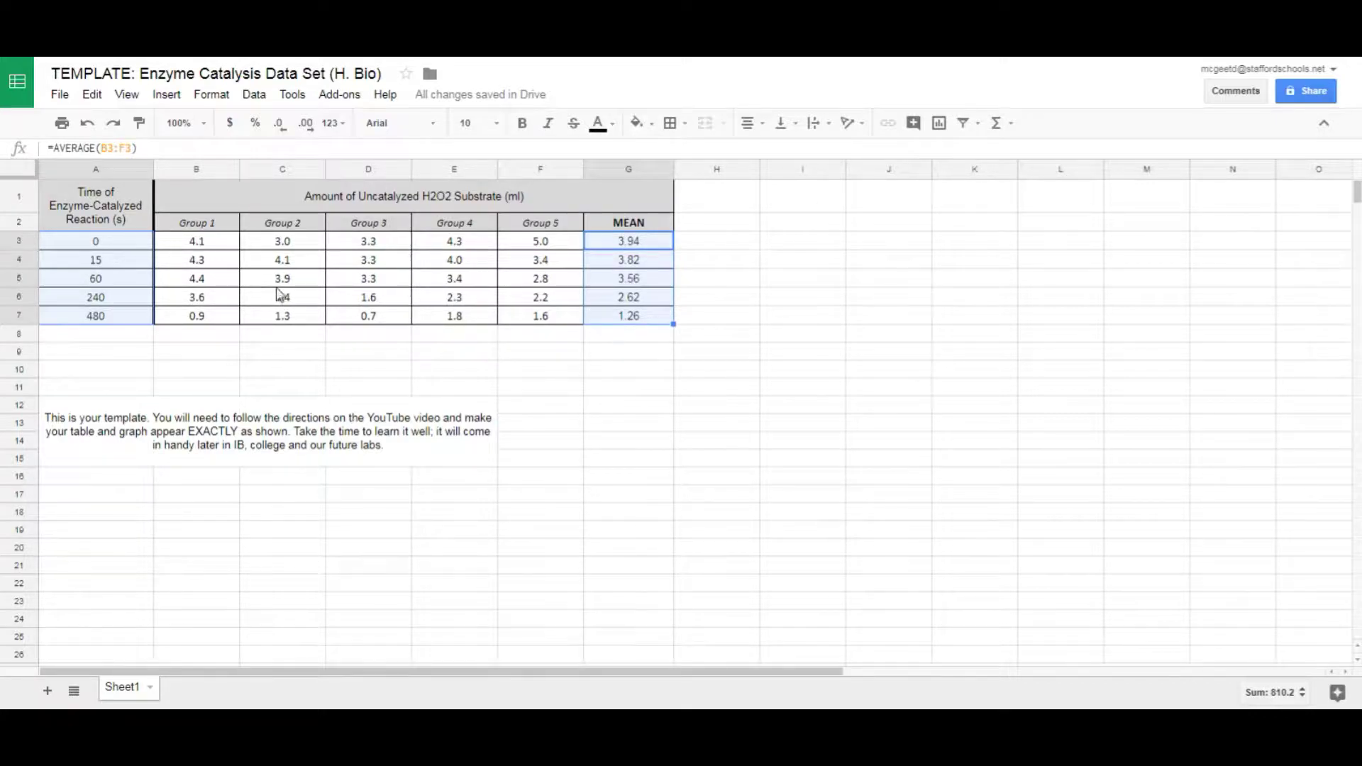
{"action": "left_click", "coordinate": [168, 95]}
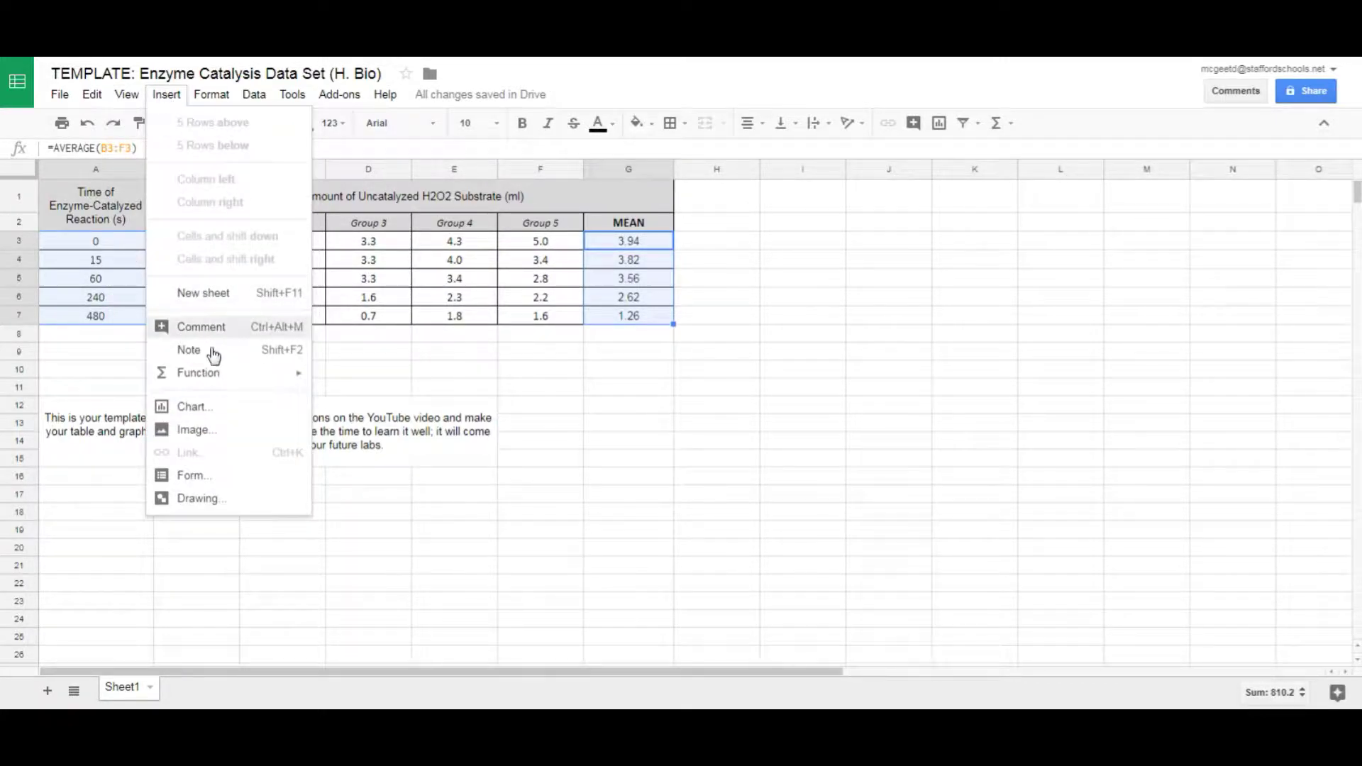
{"action": "left_click", "coordinate": [218, 410]}
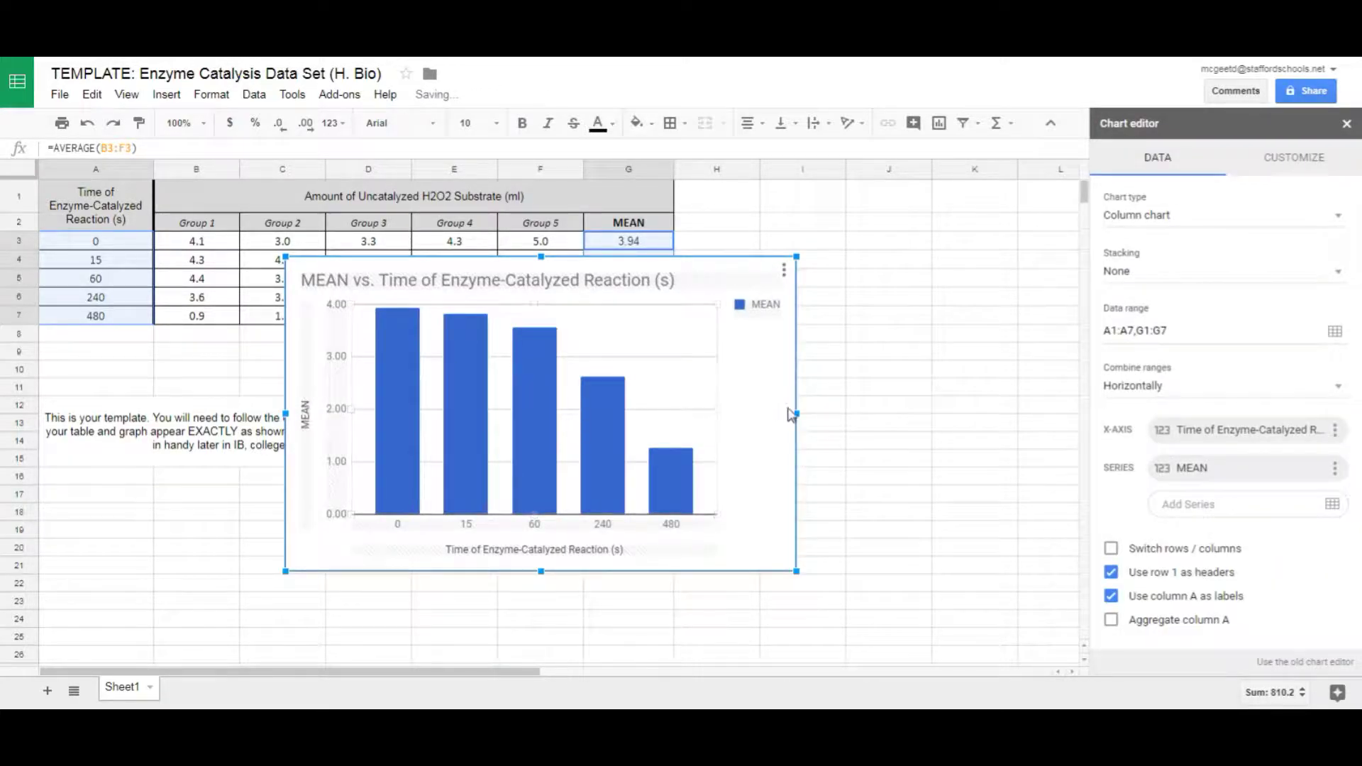
- Change the chart type to Scatter chart and move the chart just below the data table
{"action": "left_click", "coordinate": [1176, 223]}
{"action": "scroll", "coordinate": [1179, 426], "scroll_direction": "down", "scroll_amount": 7}
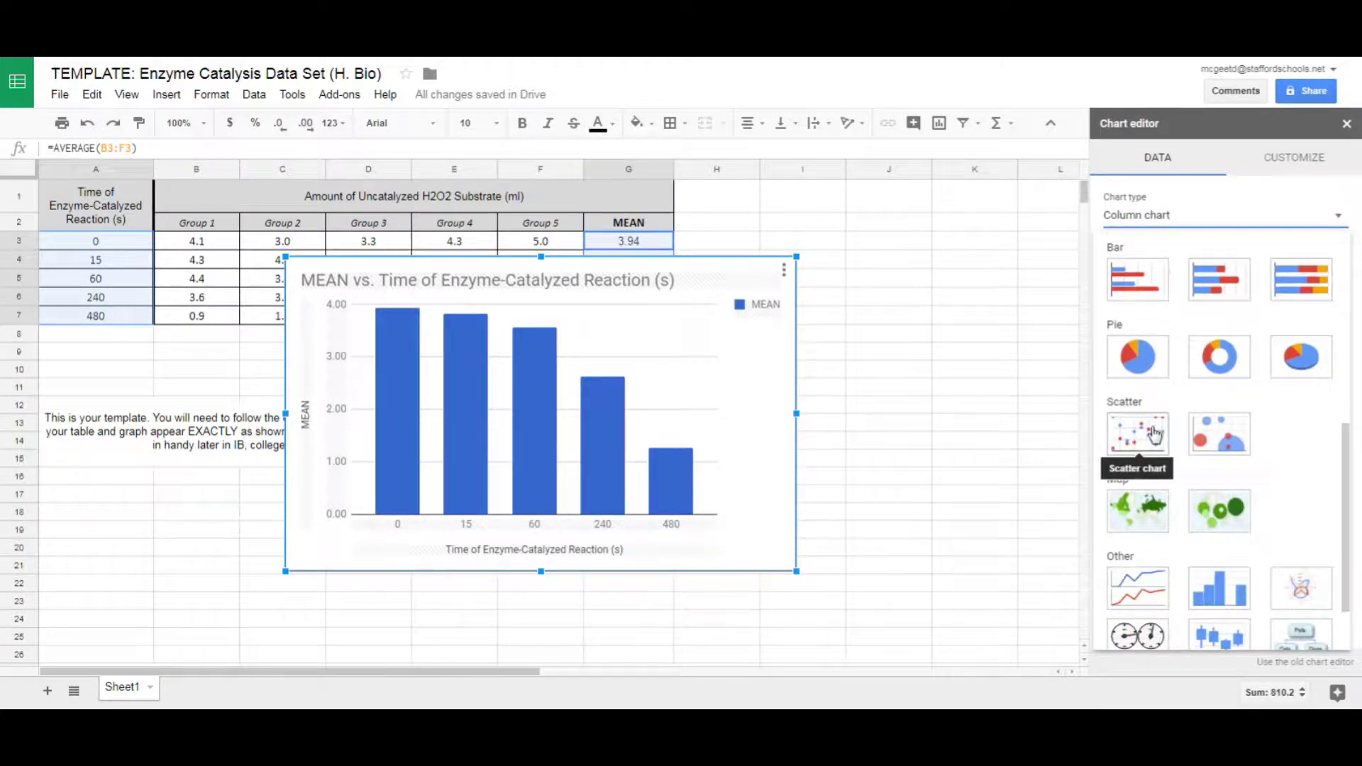
{"action": "left_click", "coordinate": [1154, 436]}
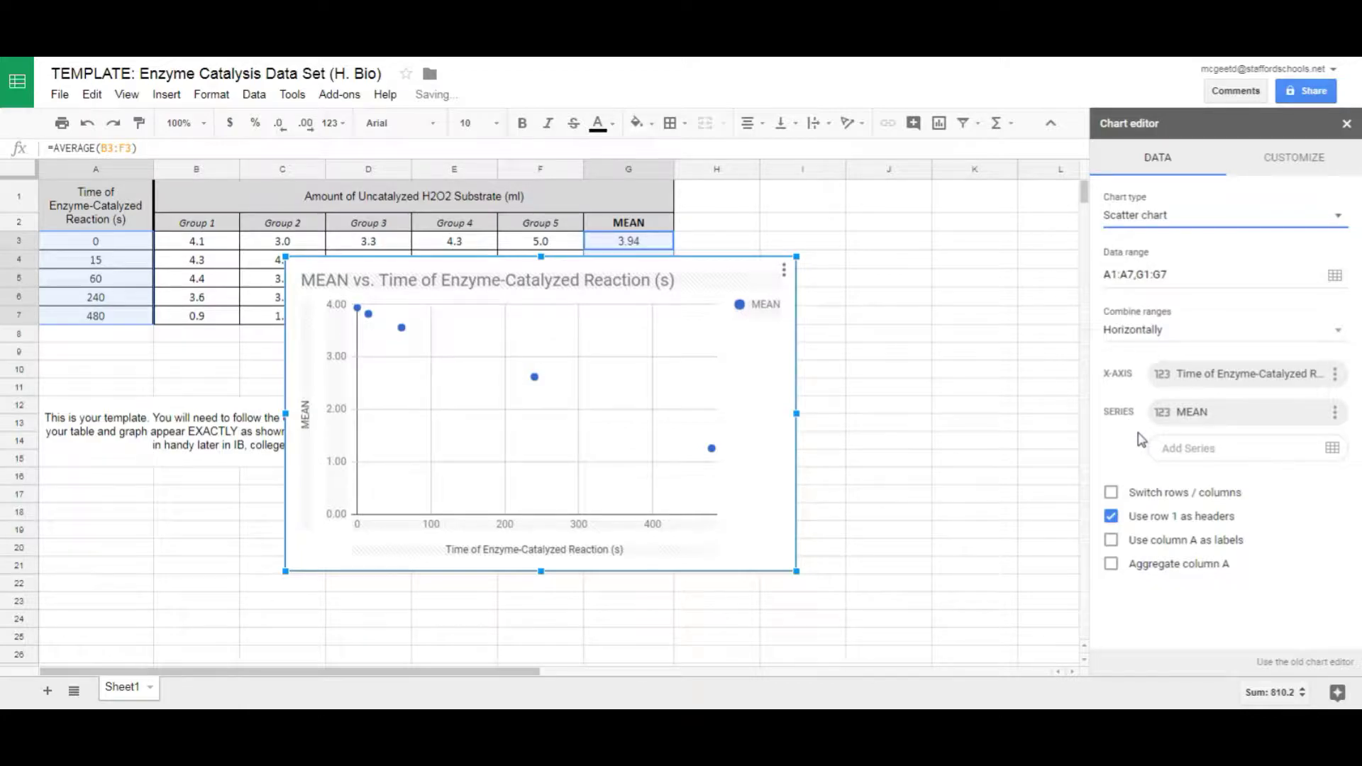
{"action": "left_click_drag", "start_coordinate": [764, 273], "coordinate": [837, 344]}
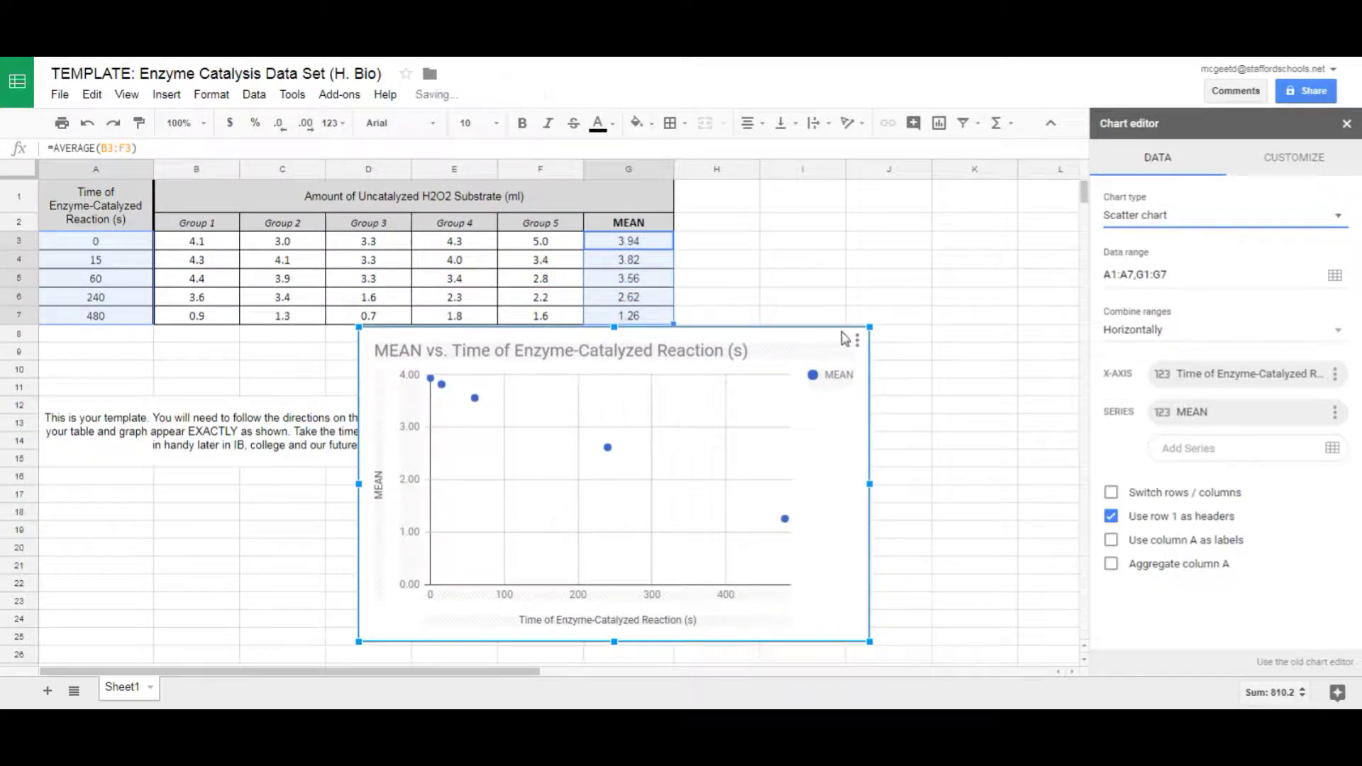
- Set the chart's major gridline color to white for both the vertical and the horizontal axis
{"action": "left_click", "coordinate": [1292, 159]}
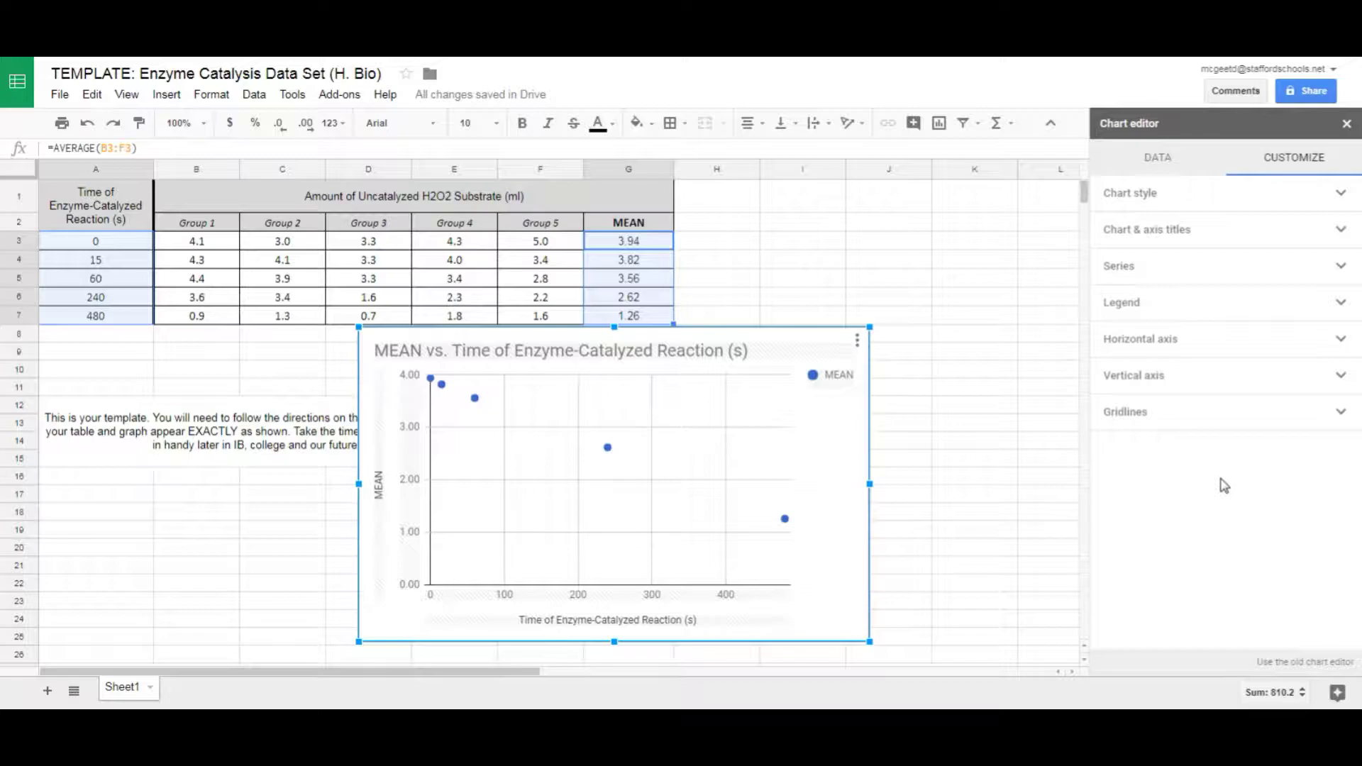
{"action": "left_click", "coordinate": [1269, 412]}
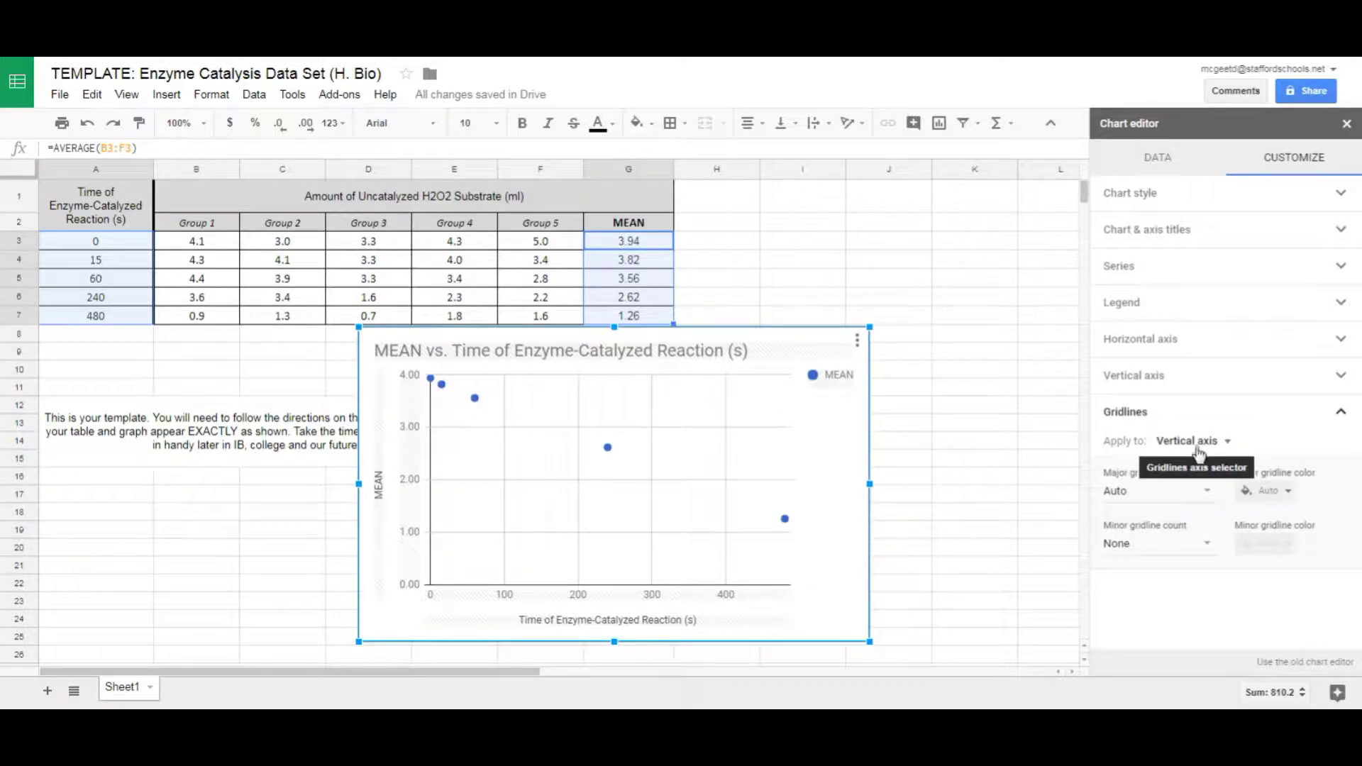
{"action": "left_click", "coordinate": [1289, 489]}
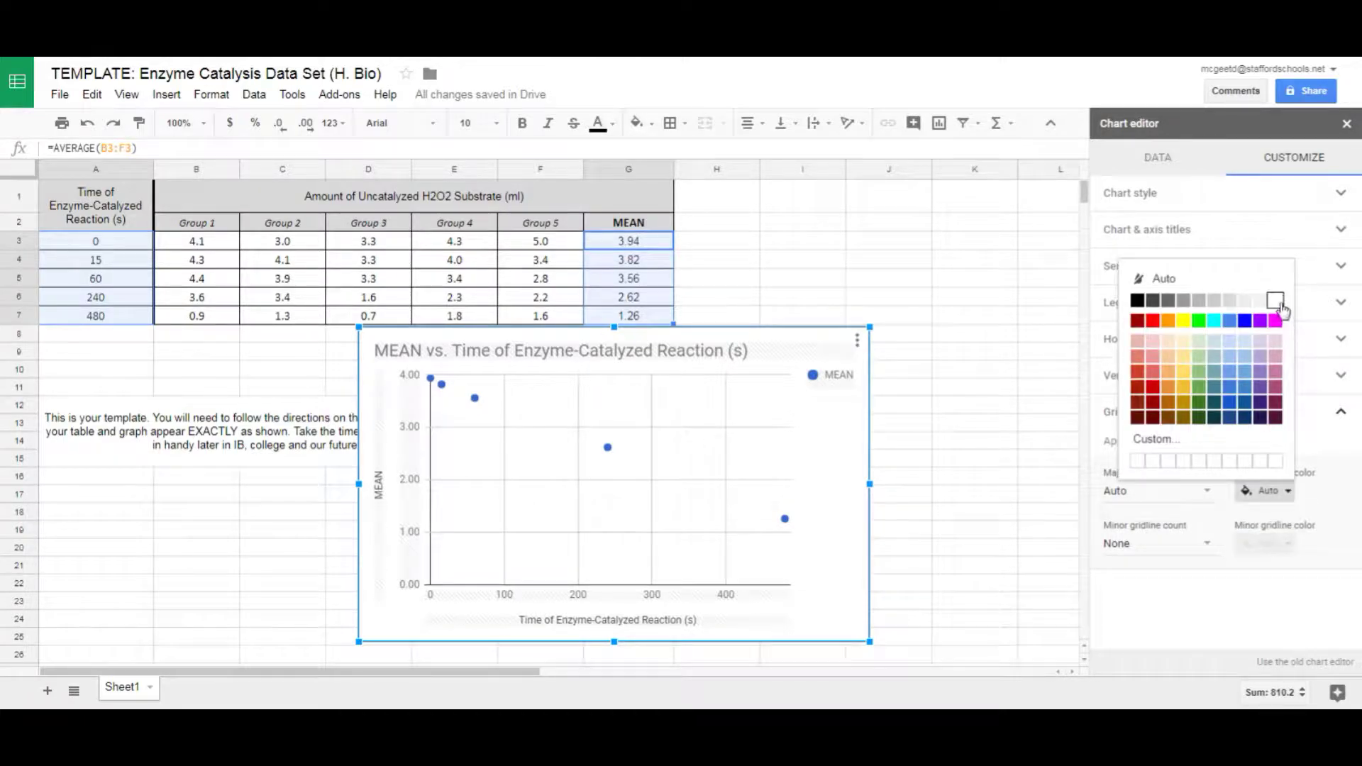
{"action": "left_click", "coordinate": [1277, 302]}
{"action": "left_click", "coordinate": [1204, 447]}
{"action": "left_click", "coordinate": [1216, 420]}
{"action": "left_click", "coordinate": [1275, 490]}
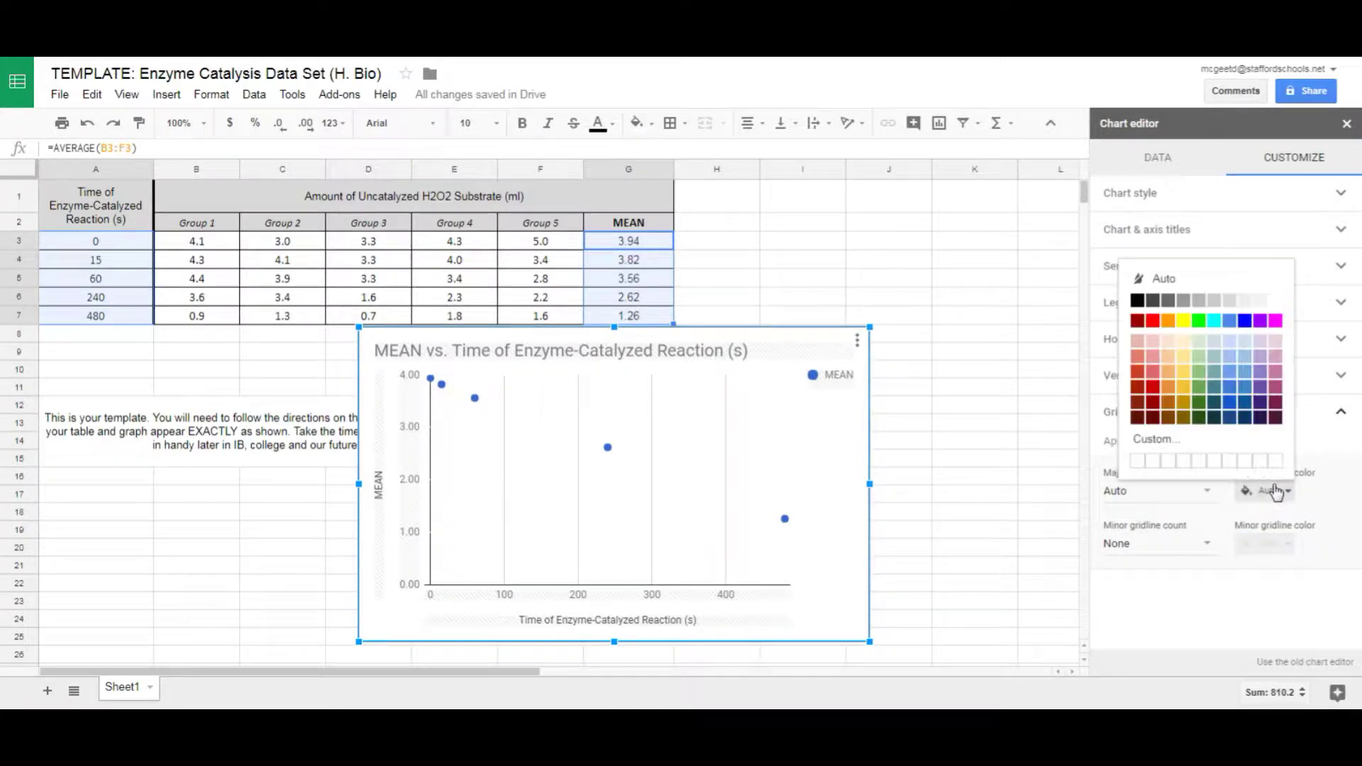
{"action": "left_click", "coordinate": [1275, 301]}
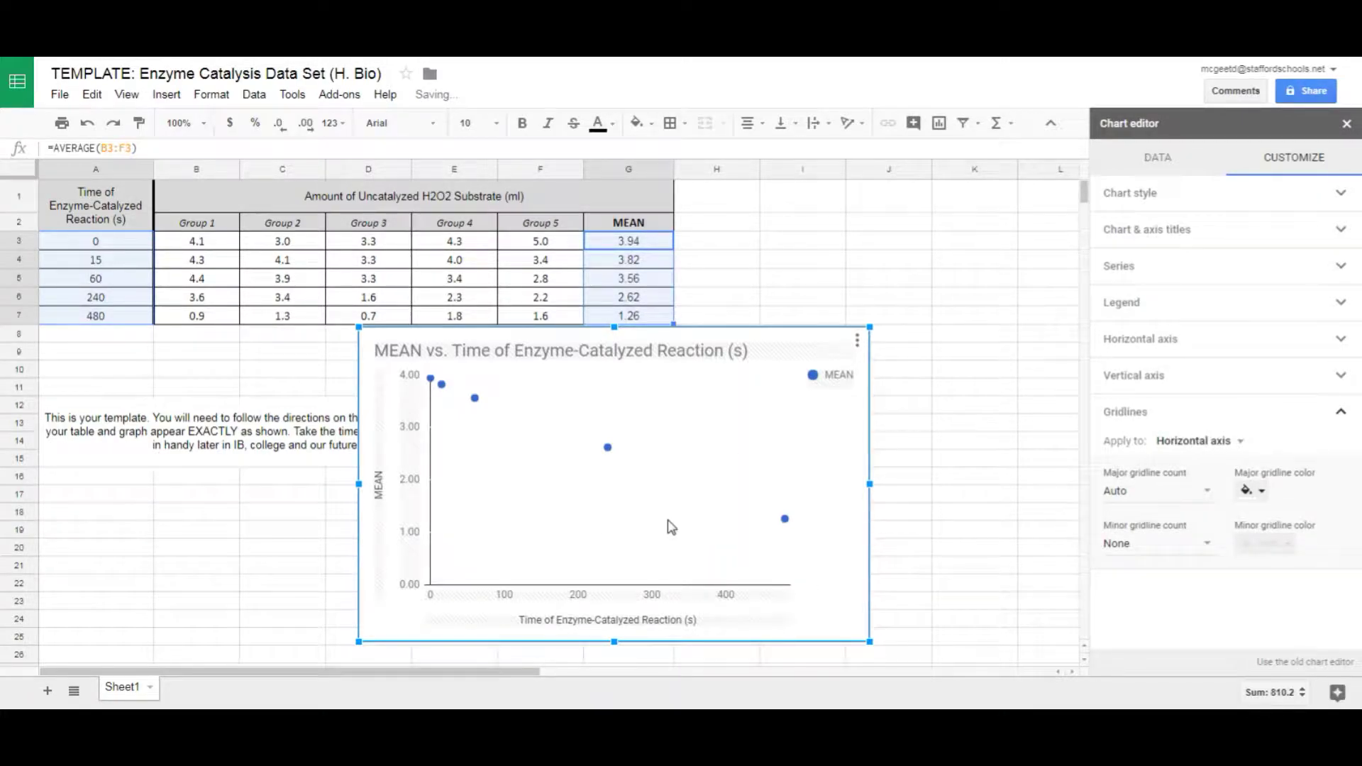
{"action": "left_click", "coordinate": [1189, 417]}
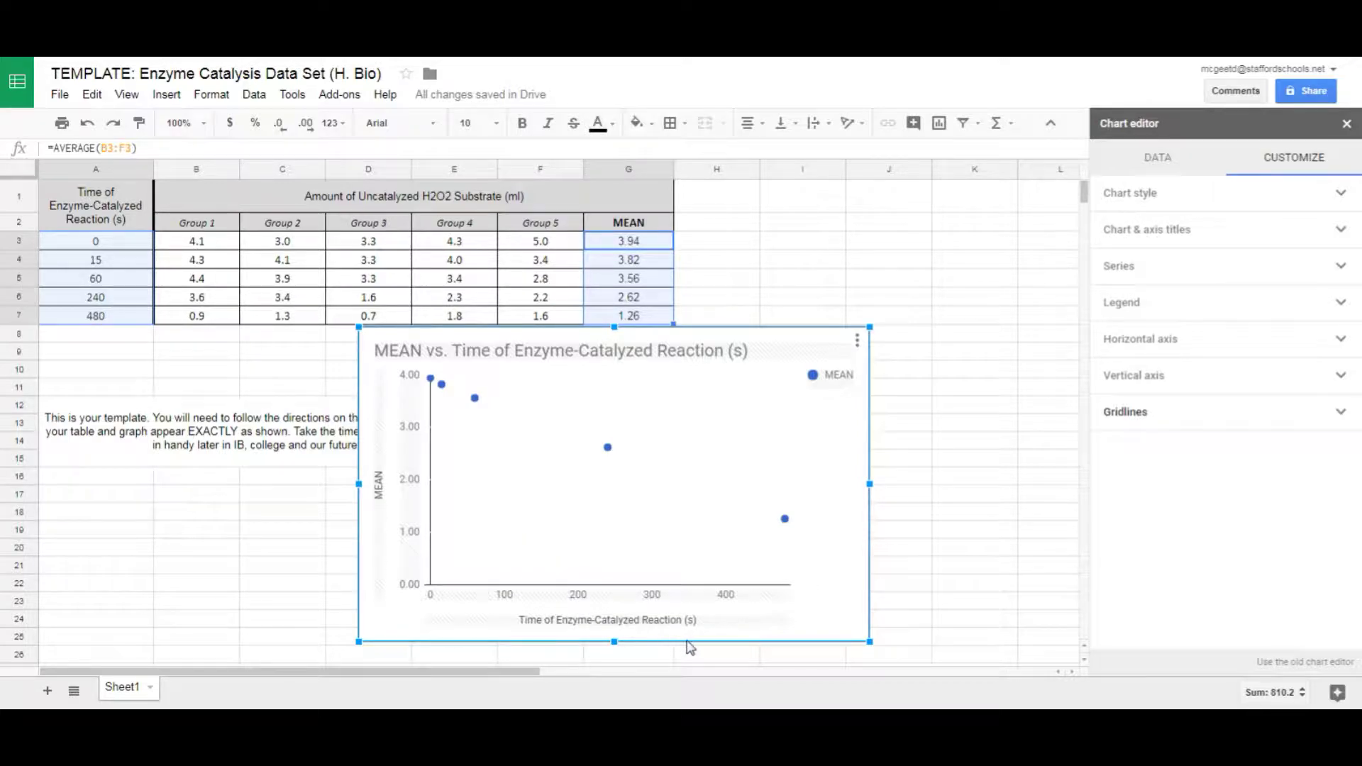
- Set the chart's horizontal axis range to a minimum of 0 and a maximum of 500
{"action": "left_click", "coordinate": [761, 602]}
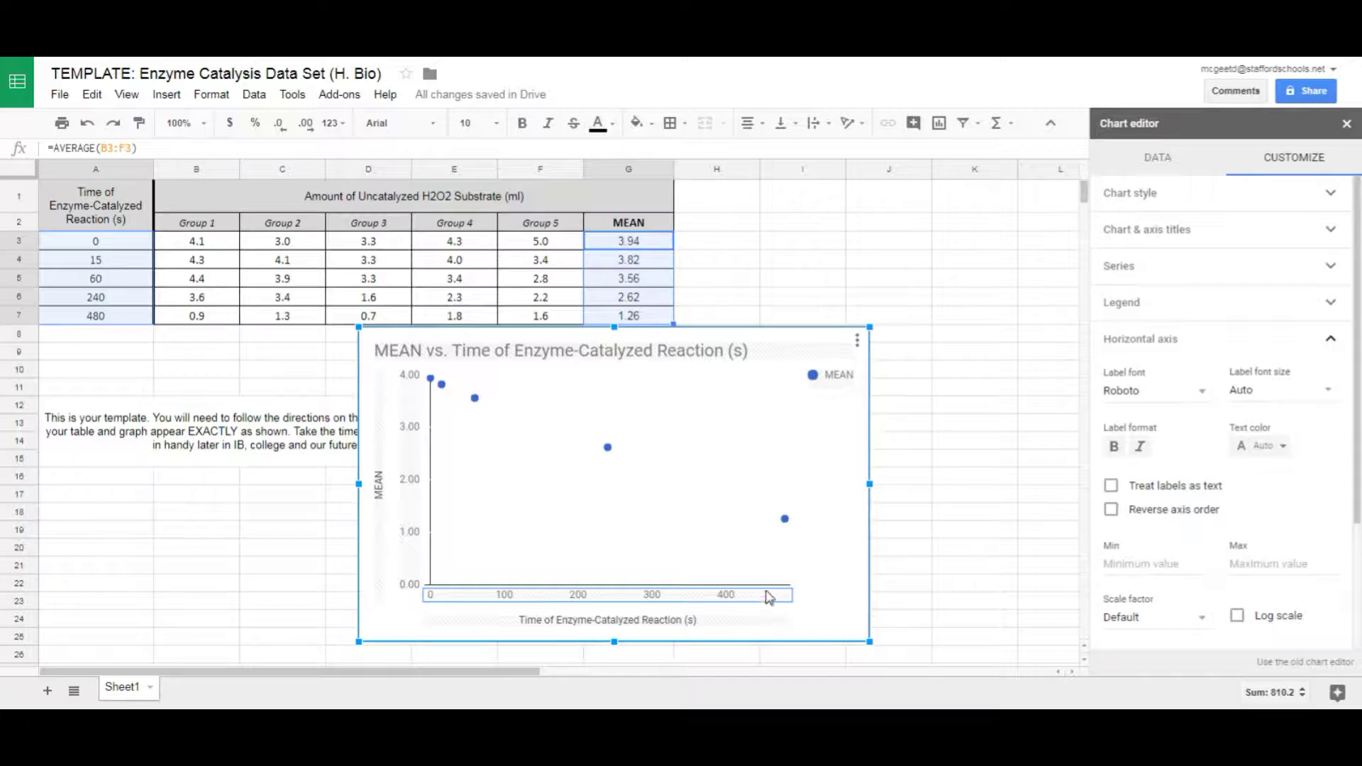
{"action": "left_click", "coordinate": [1237, 347]}
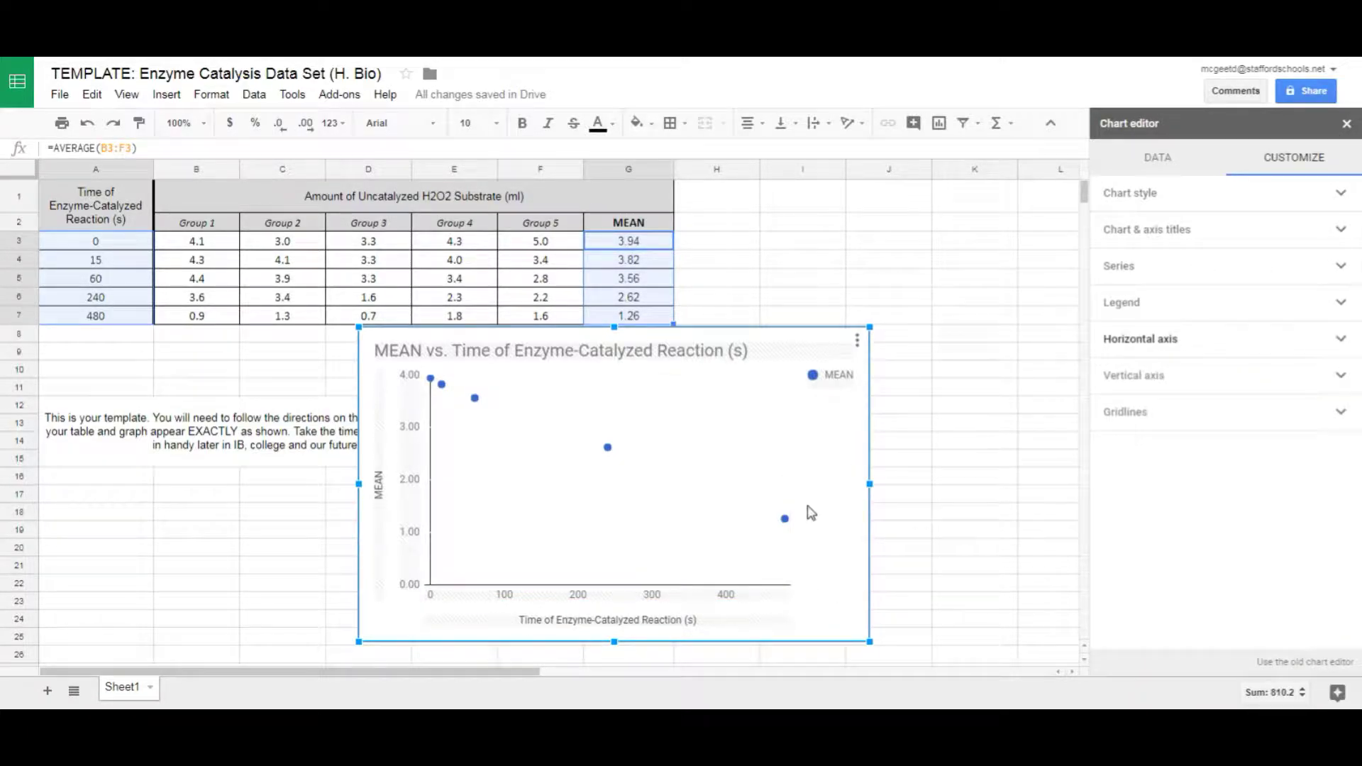
{"action": "left_click", "coordinate": [1193, 347]}
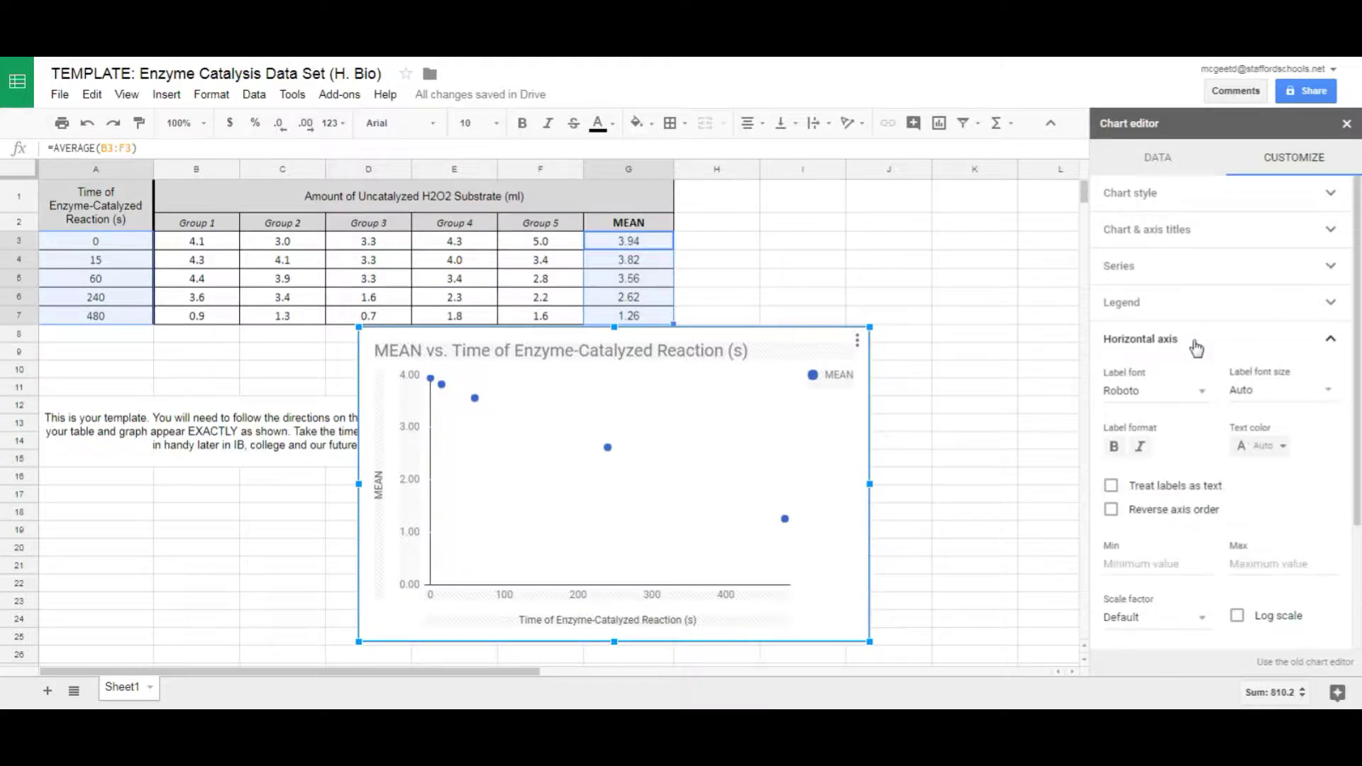
{"action": "left_click", "coordinate": [1169, 563]}
{"action": "type", "text": "0"}
{"action": "left_click", "coordinate": [1273, 564]}
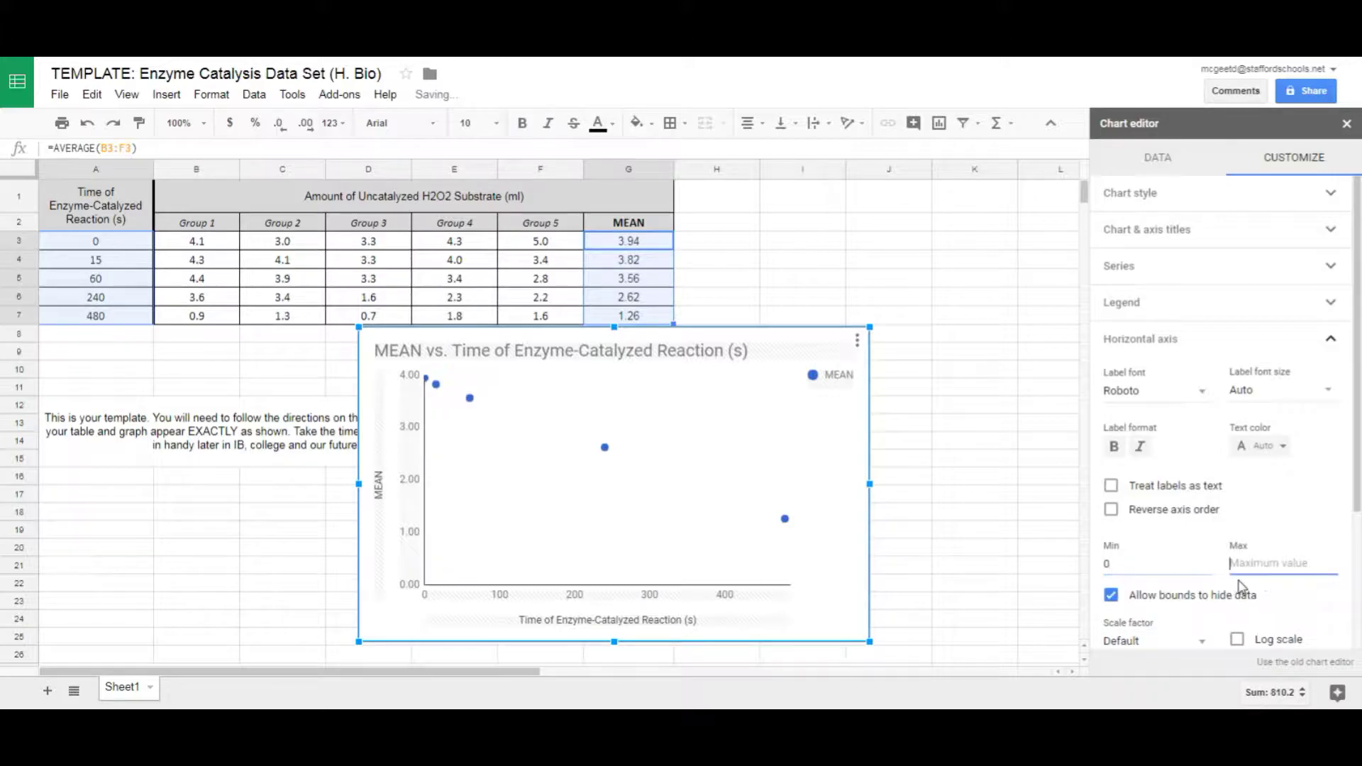
{"action": "type", "text": "500"}
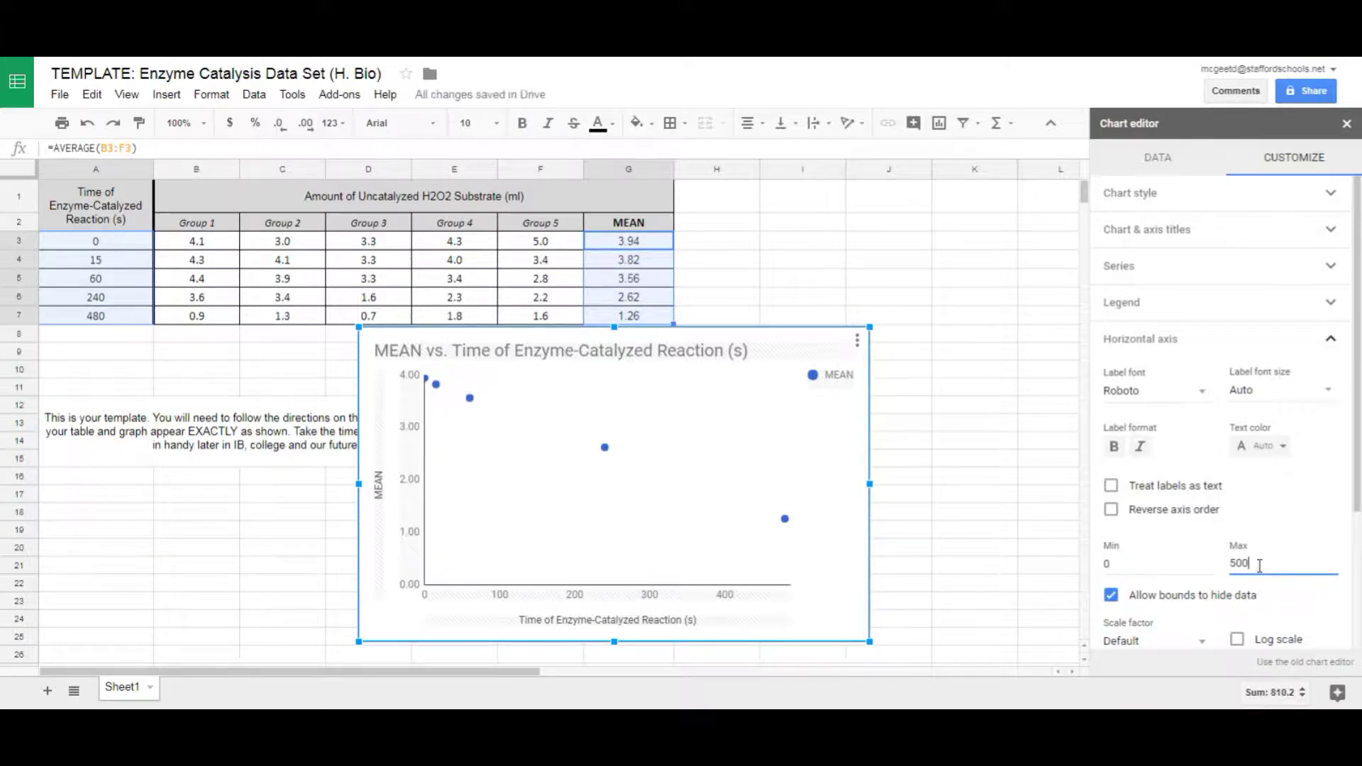
{"action": "left_click", "coordinate": [1194, 566]}
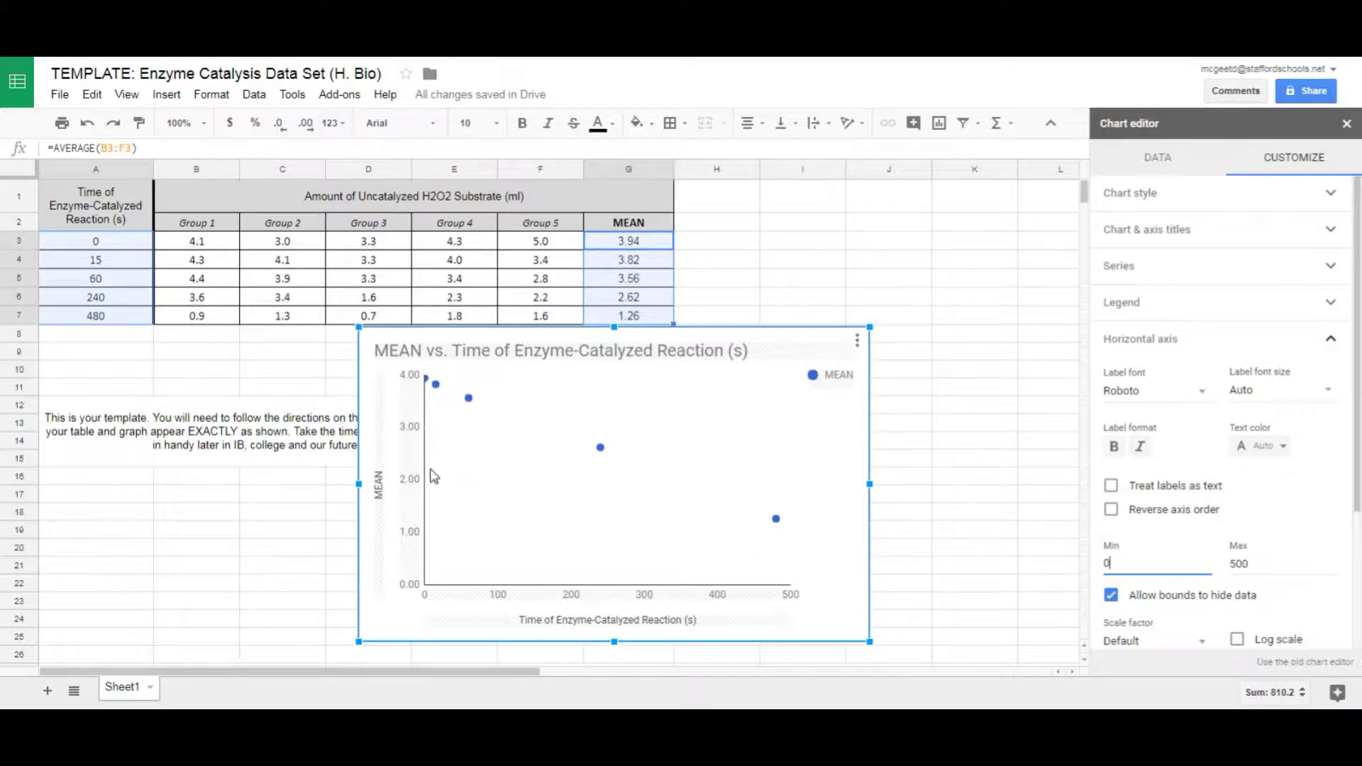
{"action": "left_click", "coordinate": [1238, 339]}
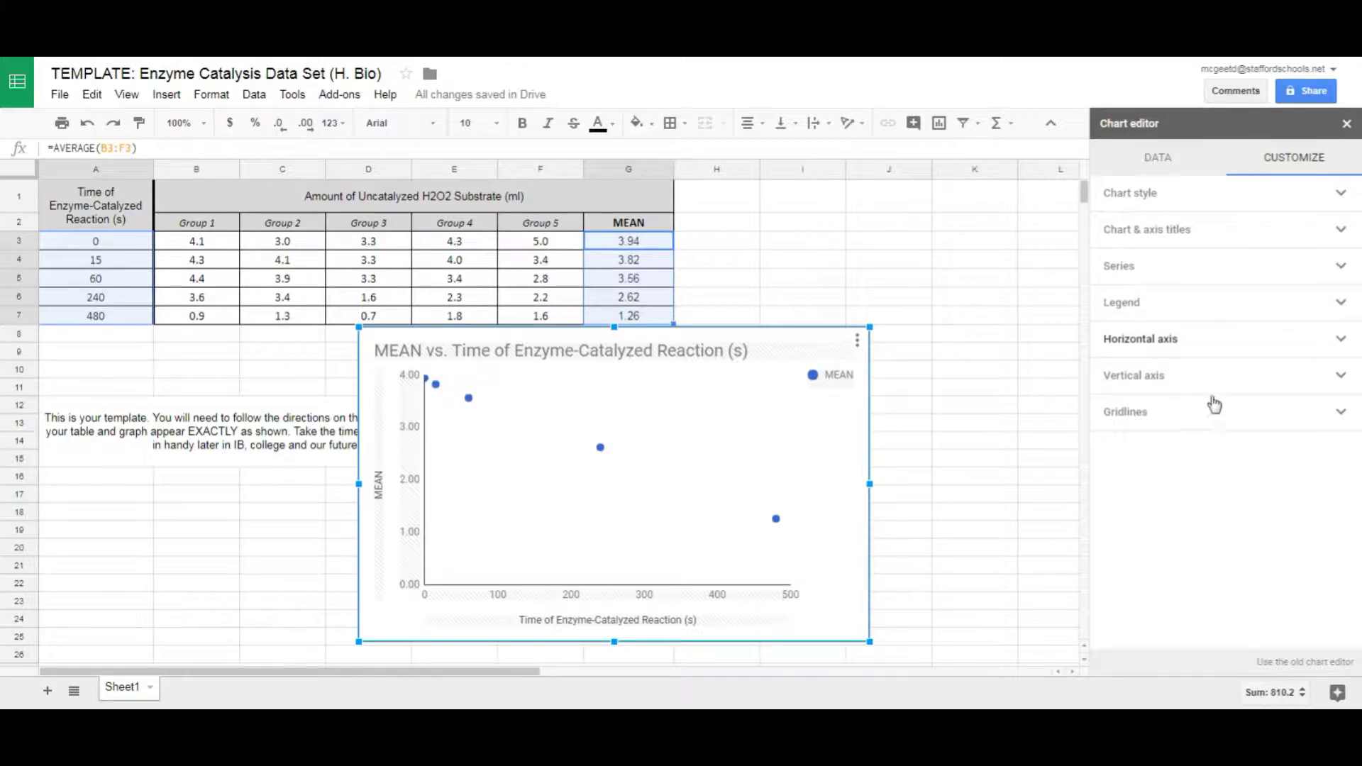
- Change the number format of the chart's vertical axis from the data's format to Custom
{"action": "left_click", "coordinate": [417, 456]}
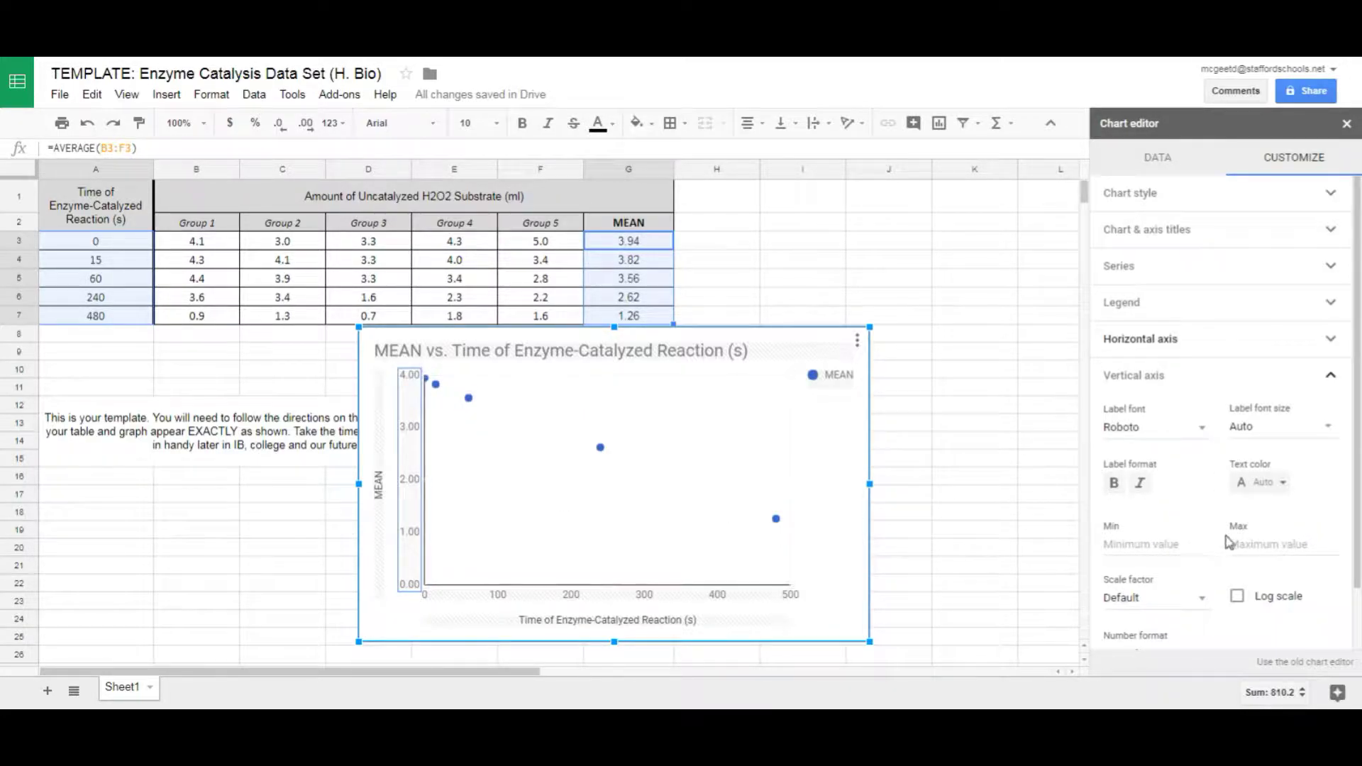
{"action": "scroll", "coordinate": [1357, 520], "scroll_direction": "down", "scroll_amount": 1}
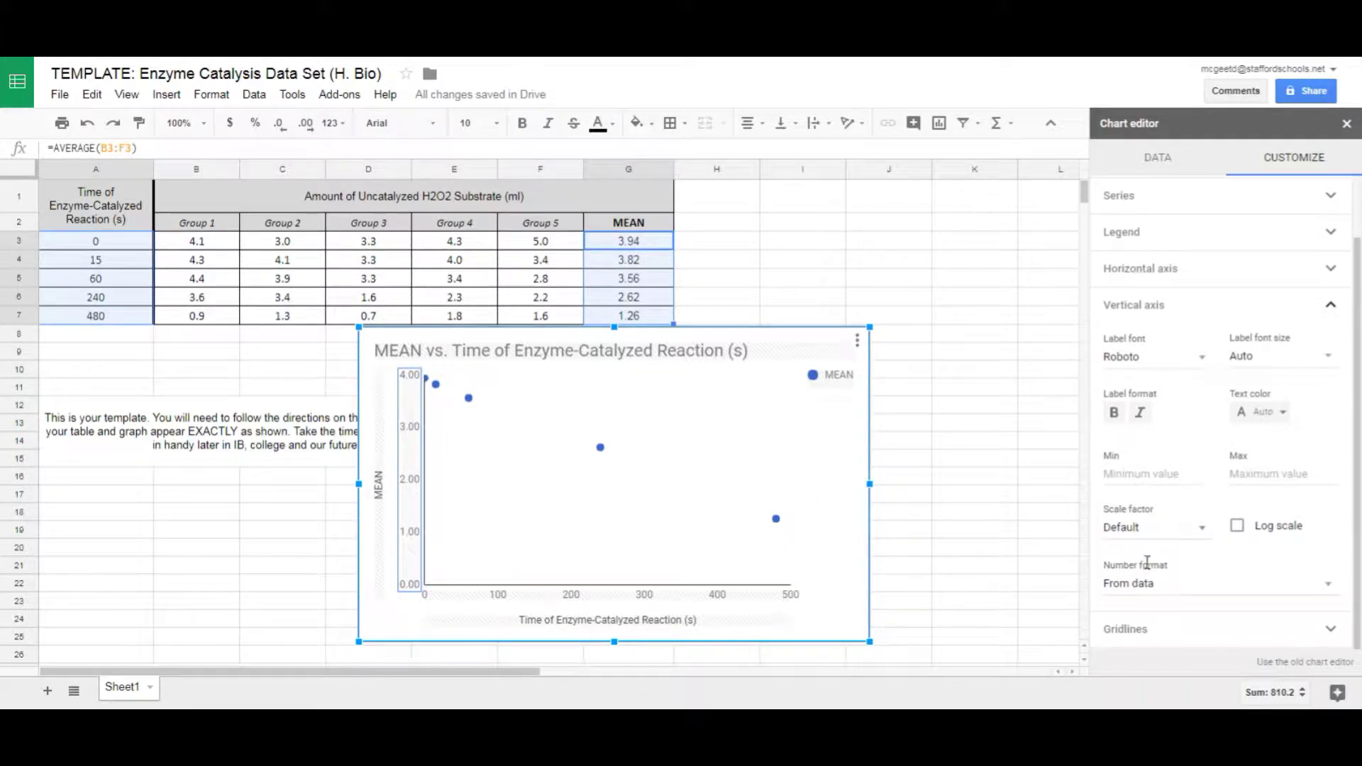
{"action": "left_click", "coordinate": [1134, 586]}
{"action": "left_click", "coordinate": [1175, 591]}
{"action": "left_click", "coordinate": [1175, 591]}
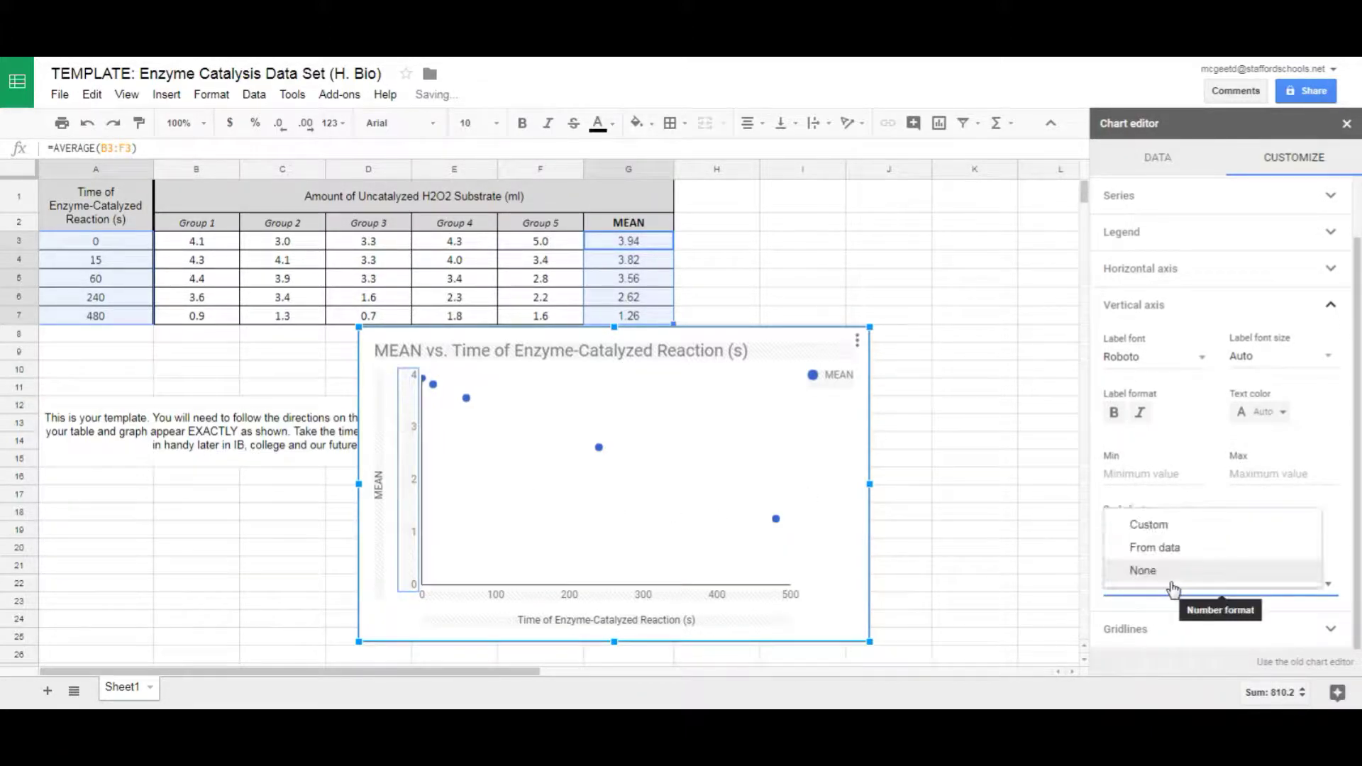
{"action": "left_click", "coordinate": [1149, 524]}
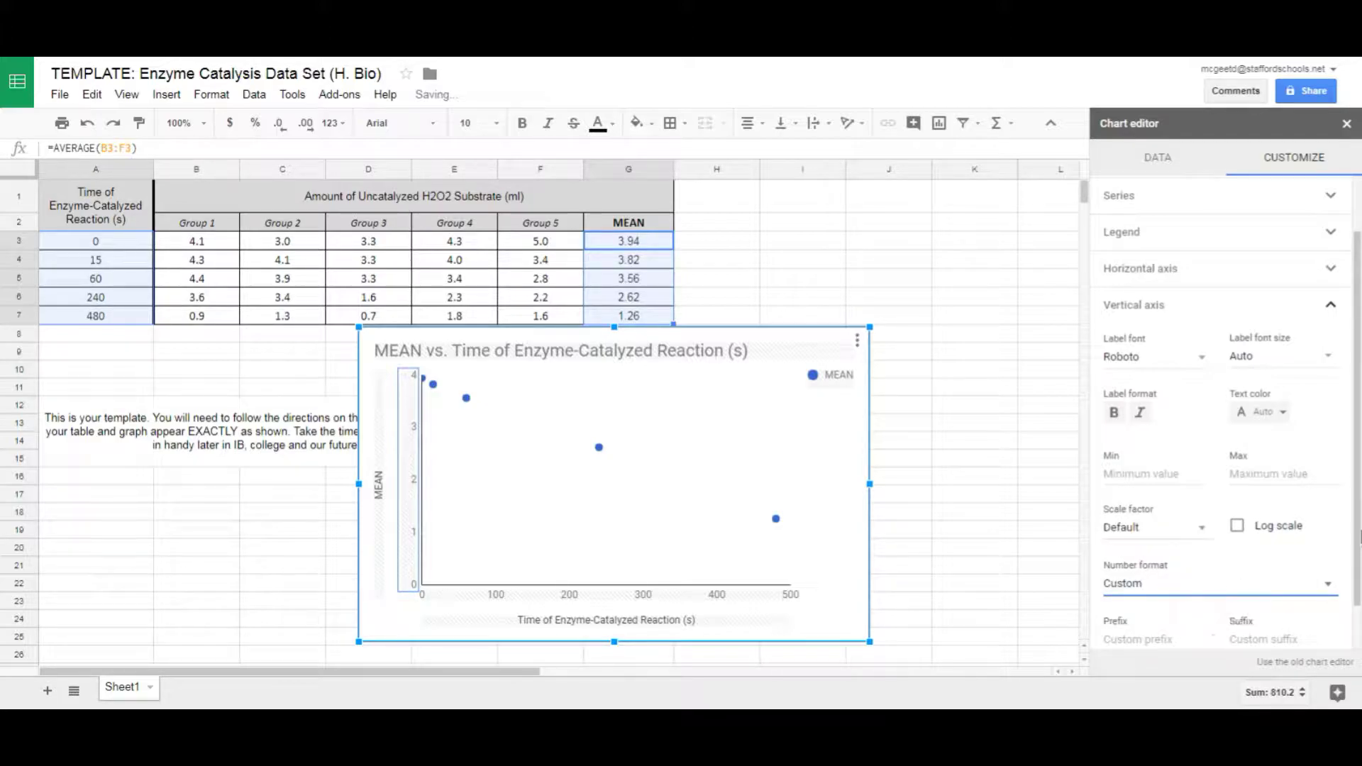
- Try the custom suffixes 000 and .0 on the vertical axis labels, and clear the suffix
{"action": "scroll", "coordinate": [1359, 567], "scroll_direction": "down", "scroll_amount": 1}
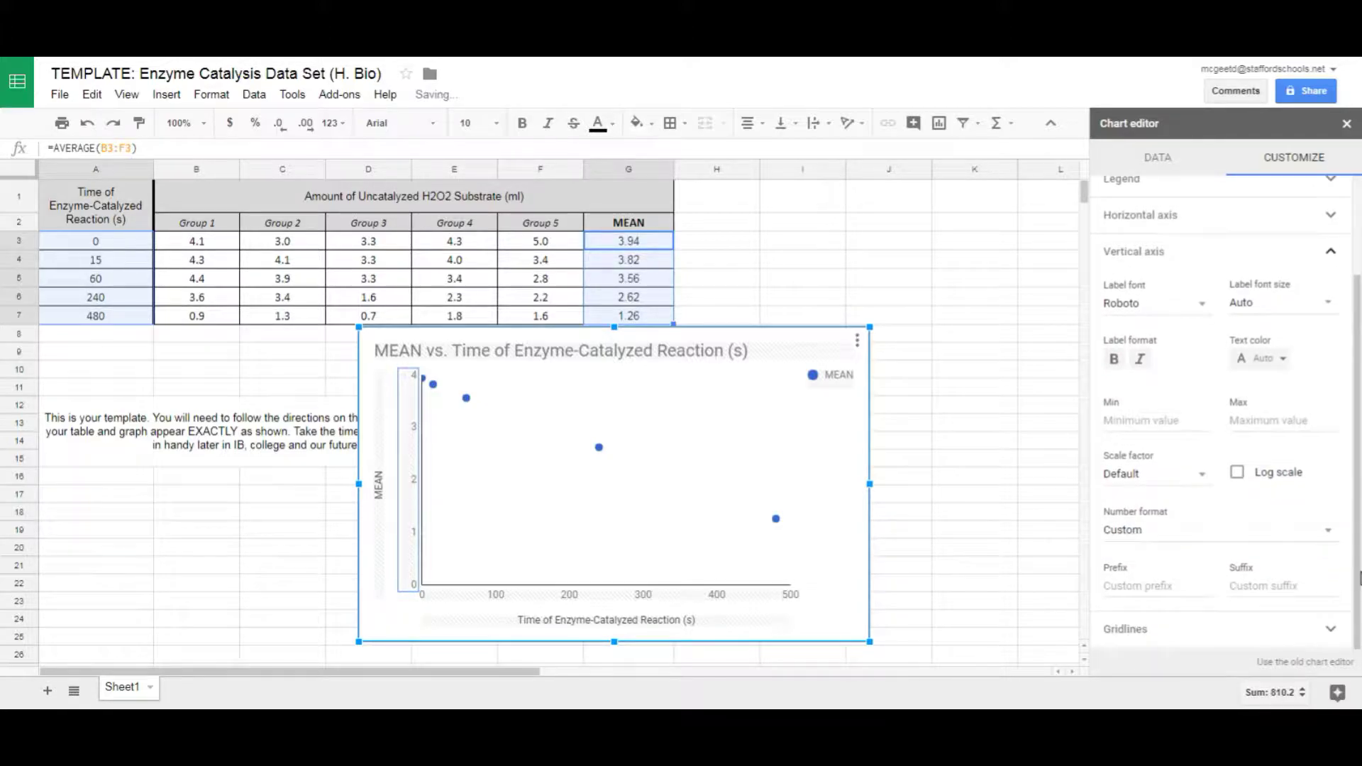
{"action": "left_click", "coordinate": [1237, 583]}
{"action": "type", "text": "000"}
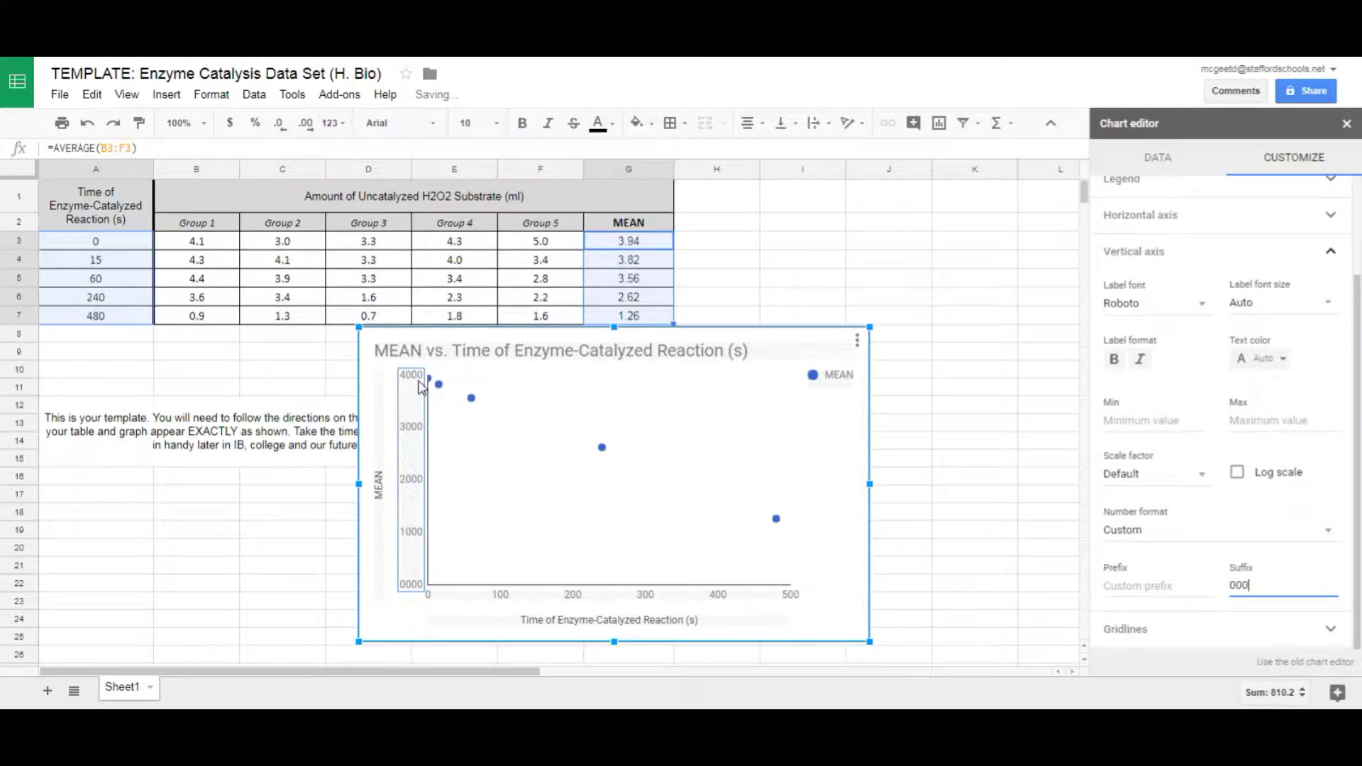
{"action": "double_click", "coordinate": [1268, 592]}
{"action": "type", "text": ".0"}
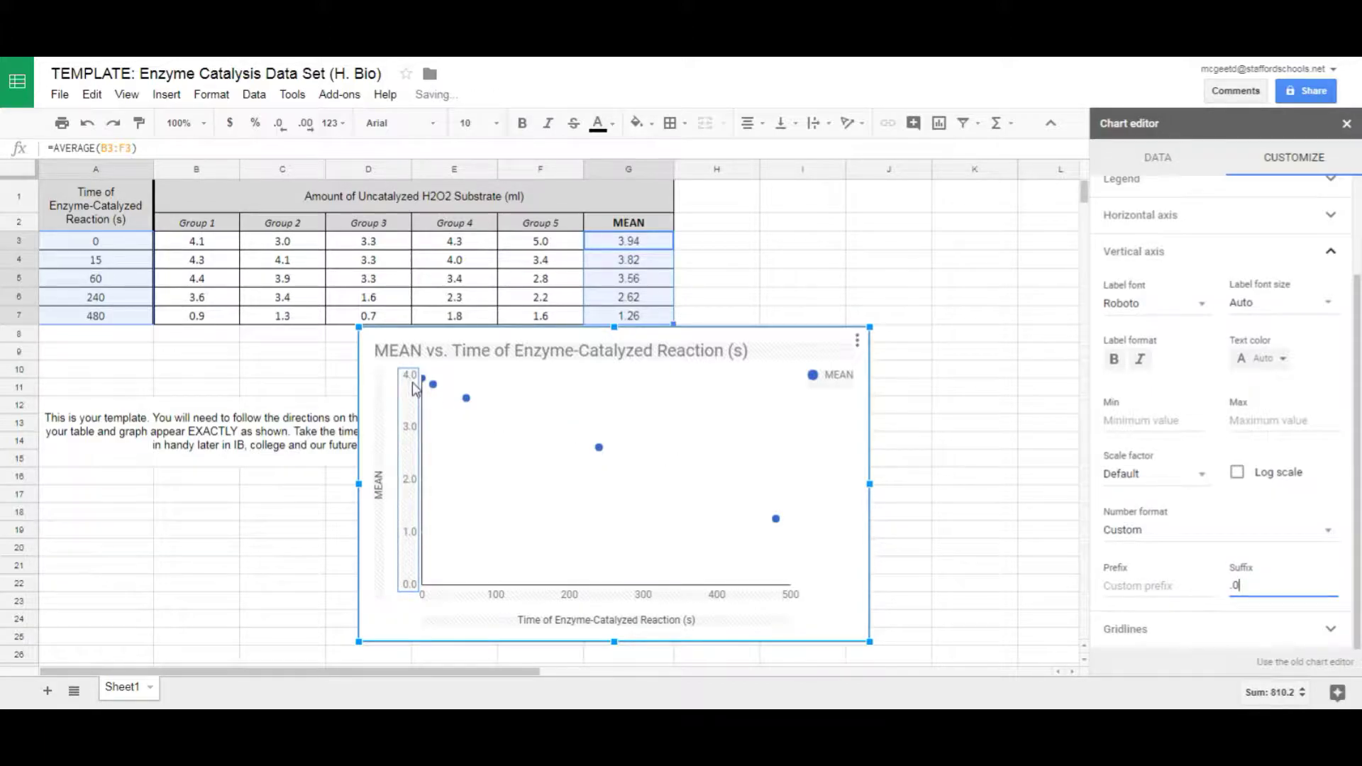
{"action": "double_click", "coordinate": [1276, 587]}
{"action": "key", "text": "BackSpace"}
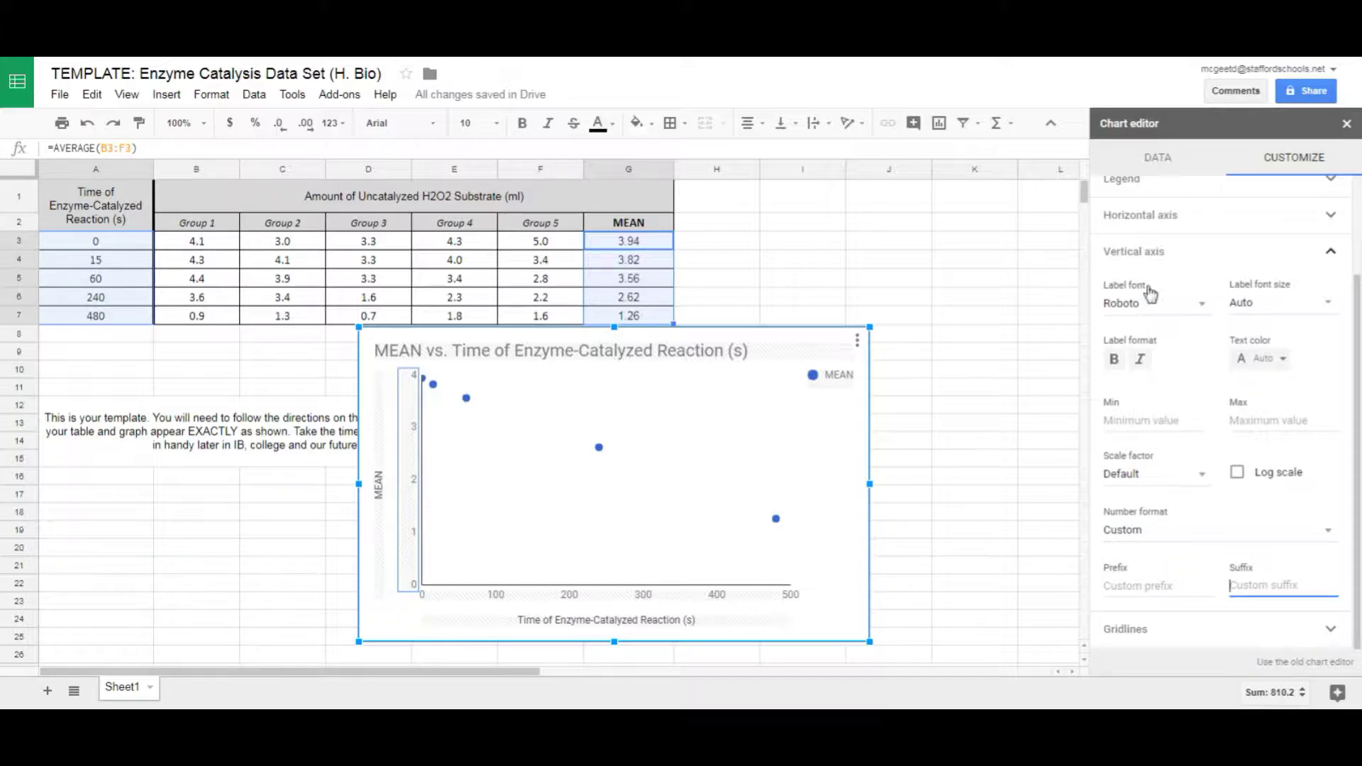
{"action": "left_click", "coordinate": [1241, 254]}
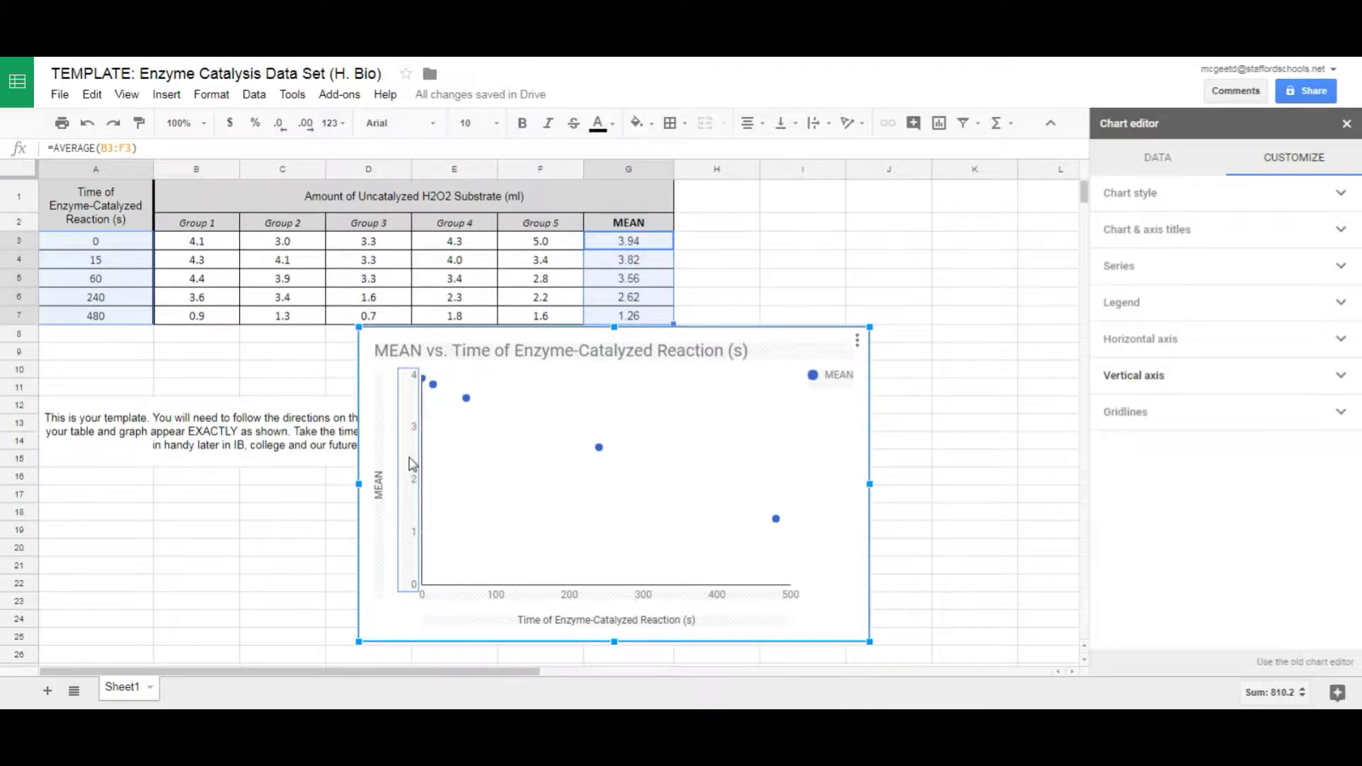
- Extend the vertical axis title to read "MEAN Amount of Uncatalyzed H2O2 Substrate (ml)"
{"action": "left_click", "coordinate": [381, 461]}
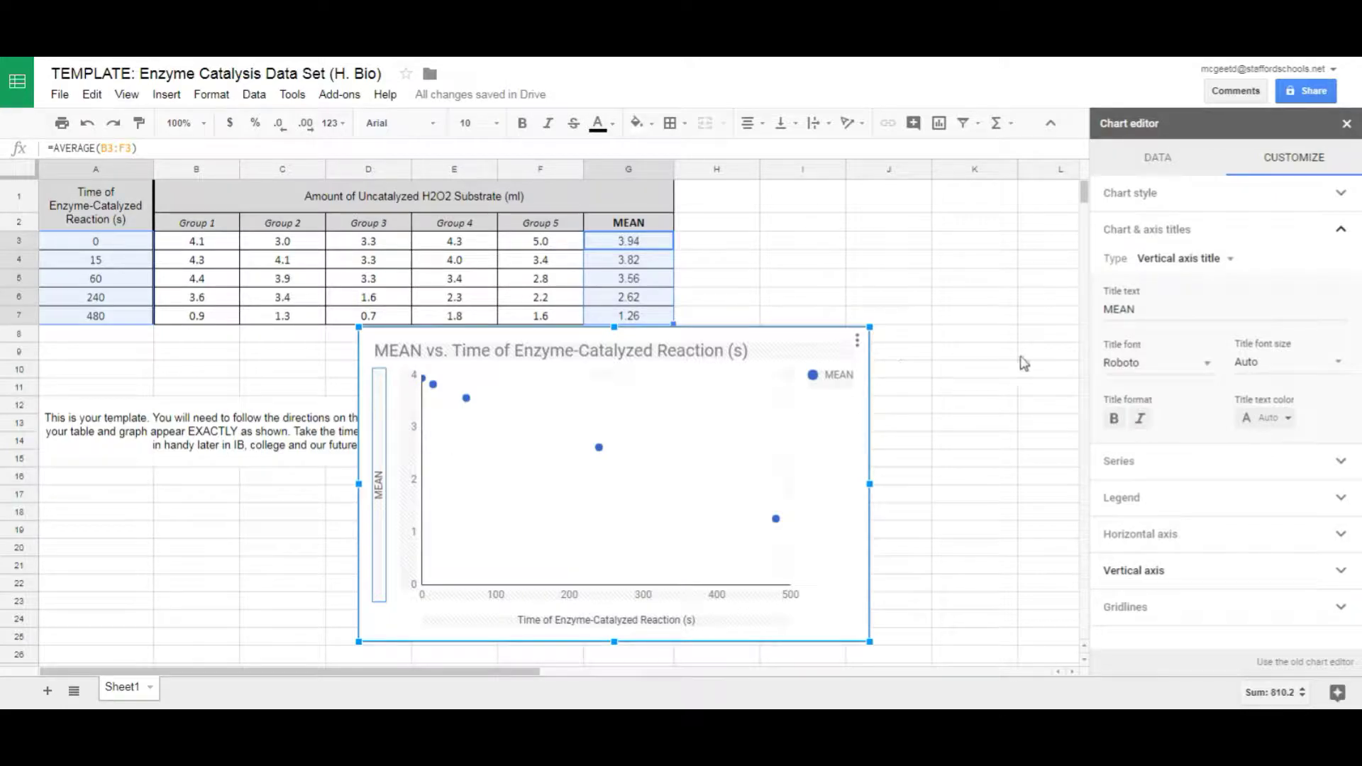
{"action": "left_click", "coordinate": [1157, 307]}
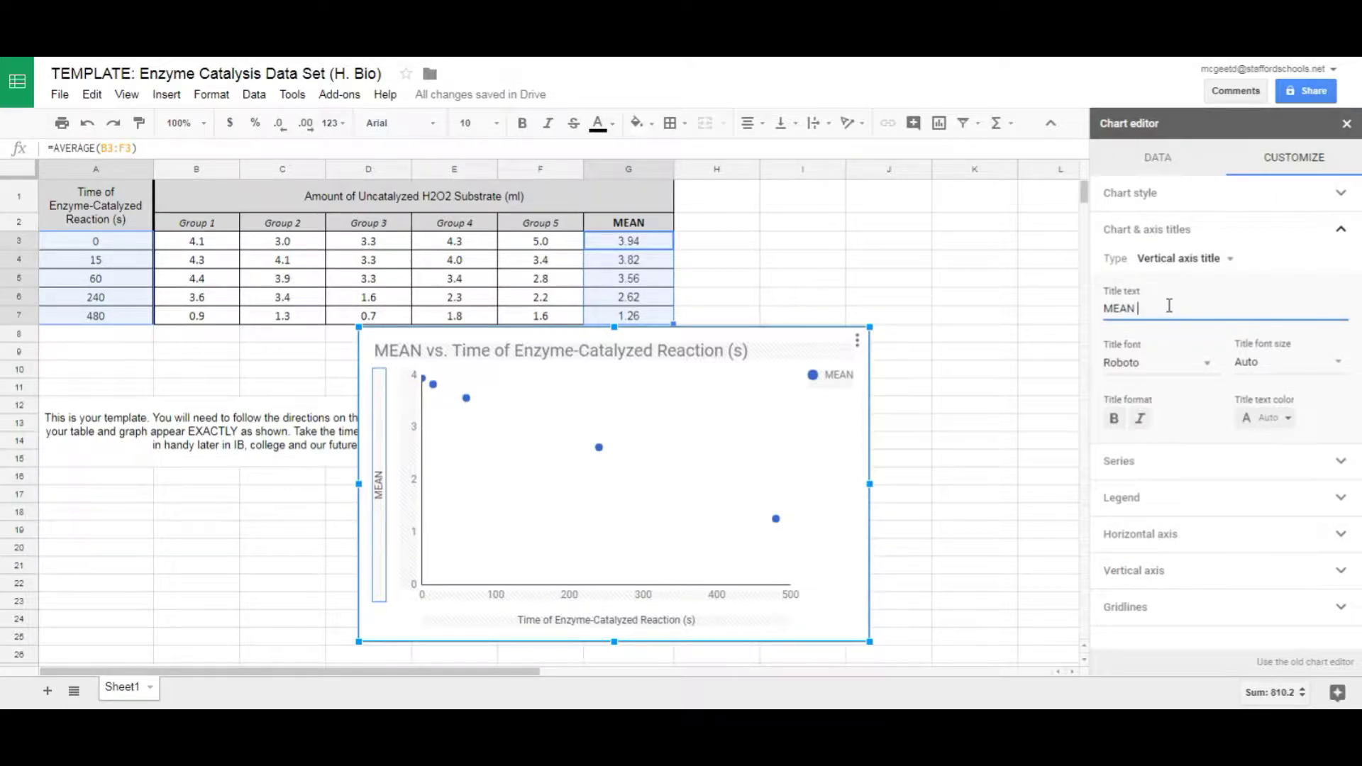
{"action": "type", "text": "Amount of Uncatalyzed"}
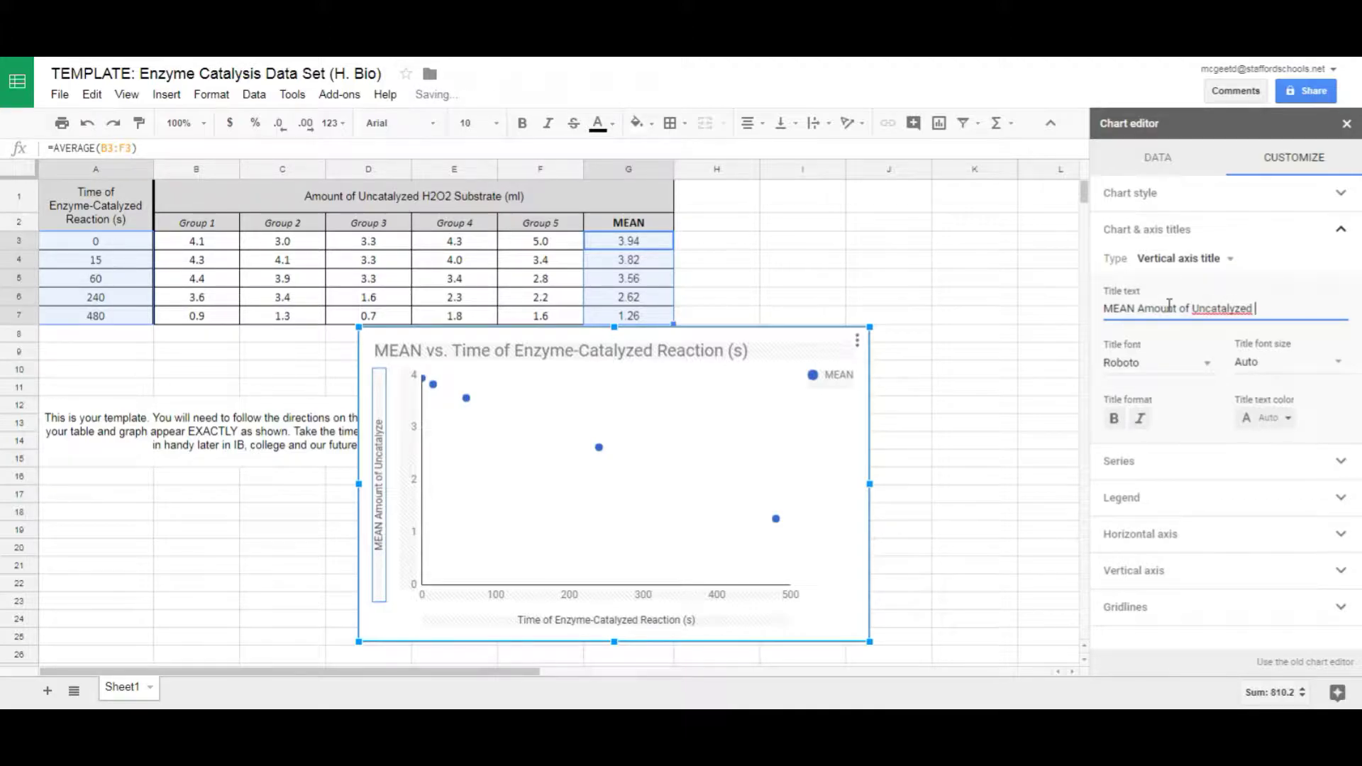
{"action": "type", "text": " H2O2 Substrate"}
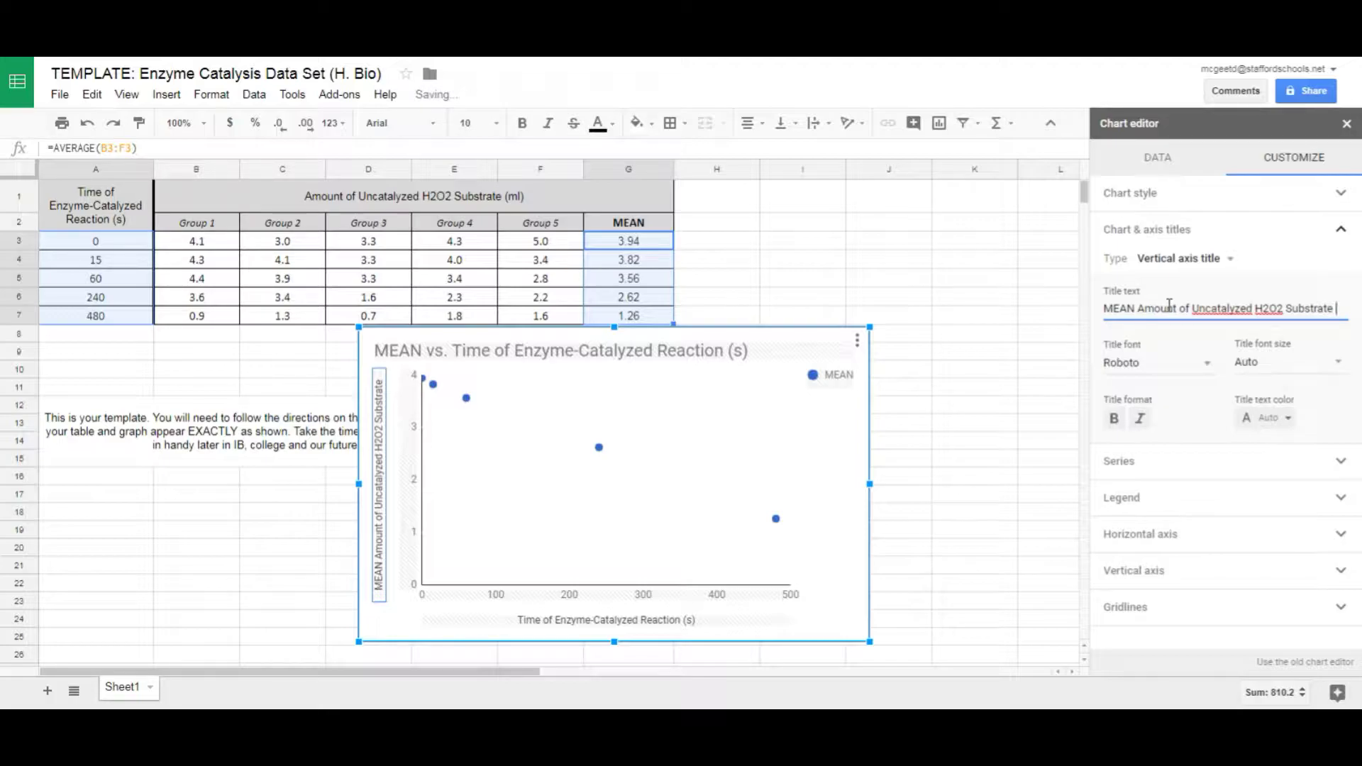
{"action": "type", "text": "(ml)"}
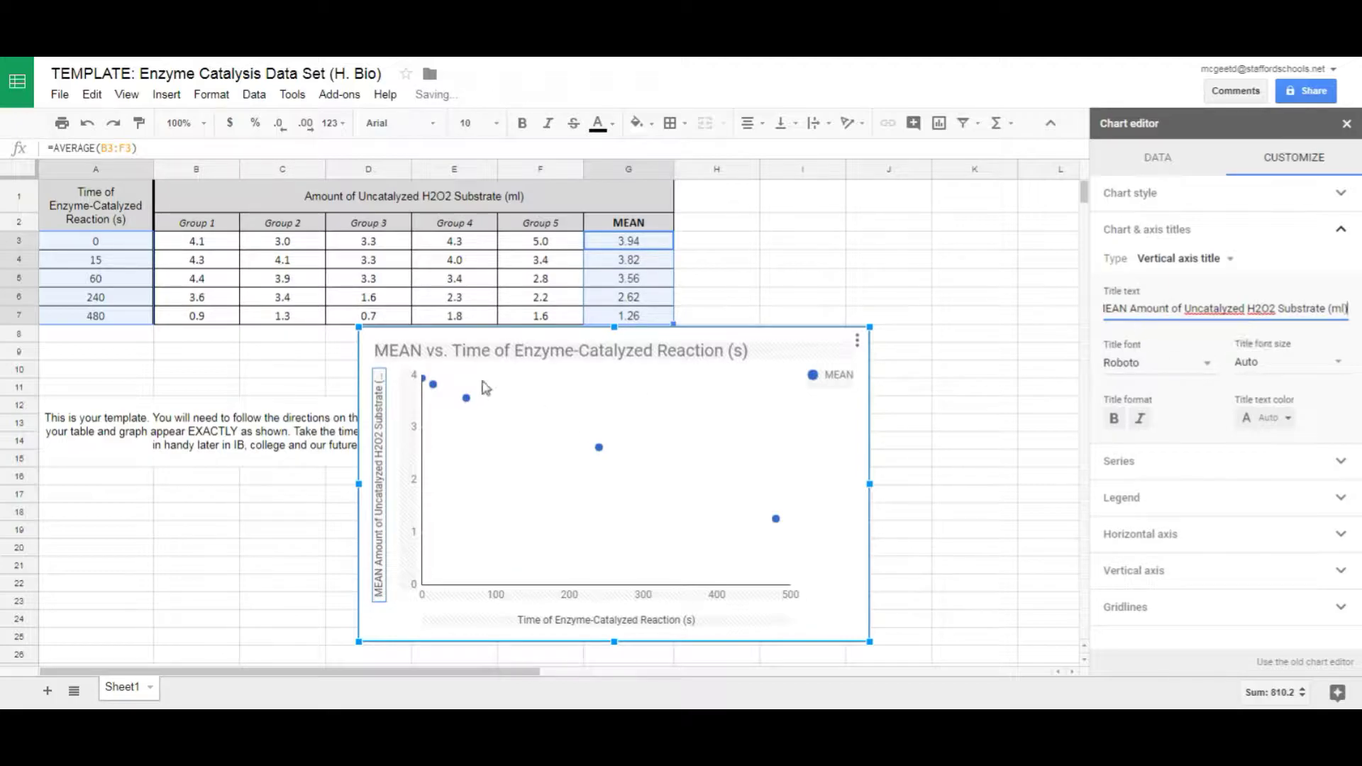
{"action": "left_click", "coordinate": [1195, 228]}
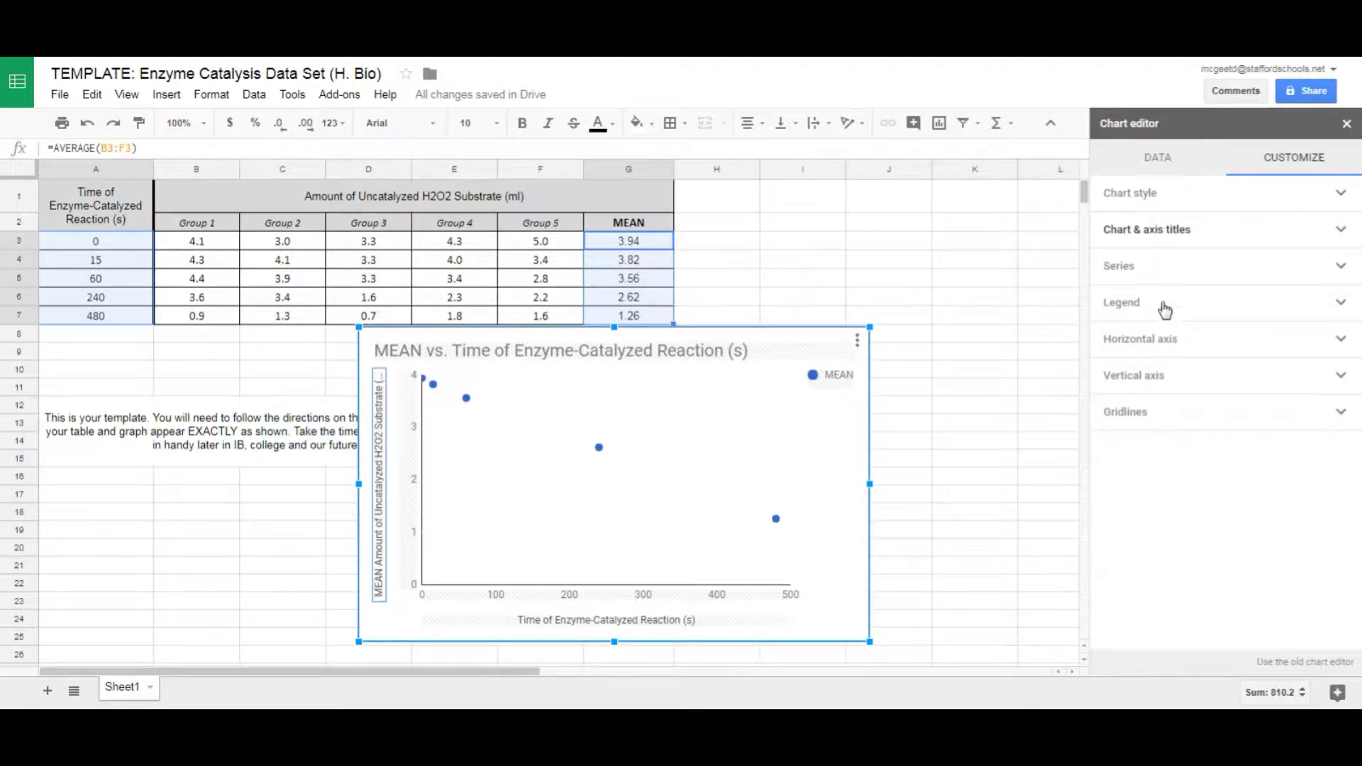
- Stretch the chart slightly taller from its upper edge so the whole vertical axis title fits
{"action": "left_click", "coordinate": [382, 429]}
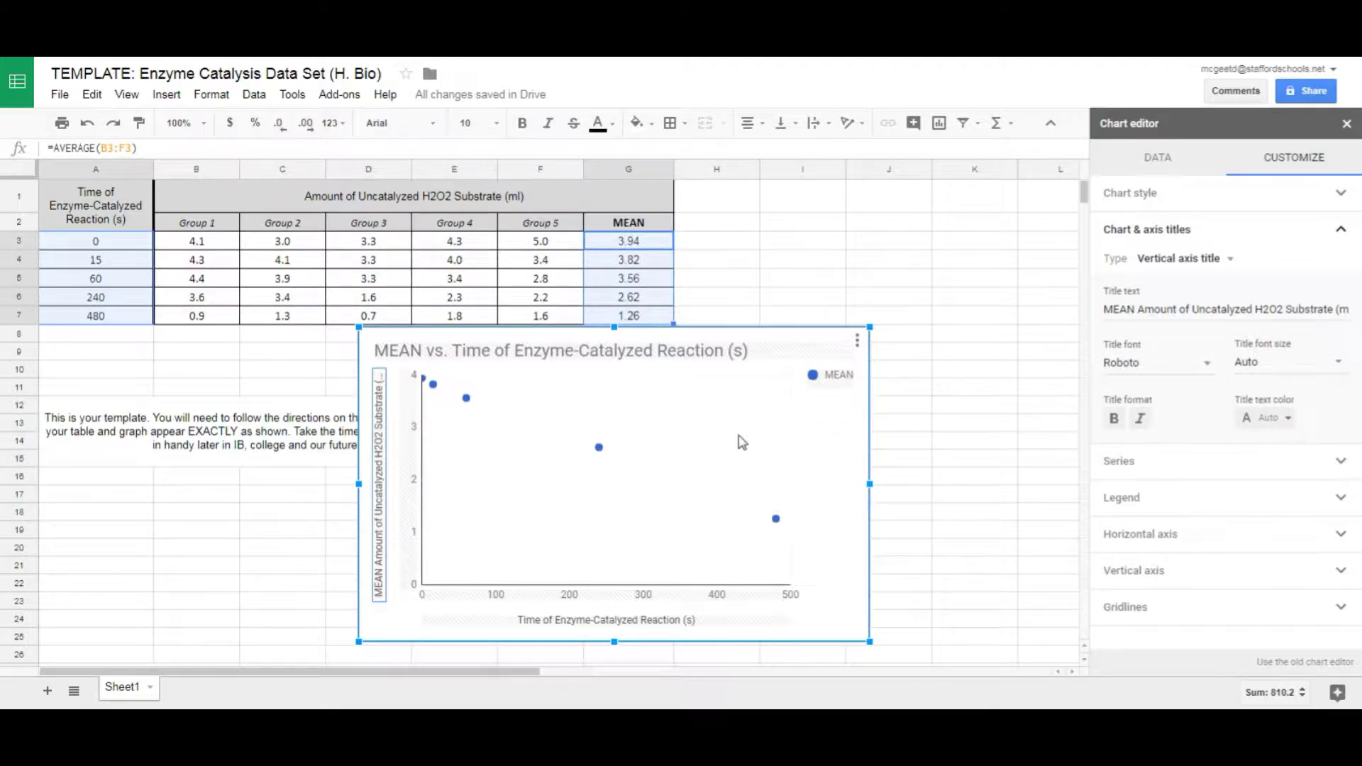
{"action": "left_click_drag", "start_coordinate": [612, 327], "coordinate": [615, 312]}
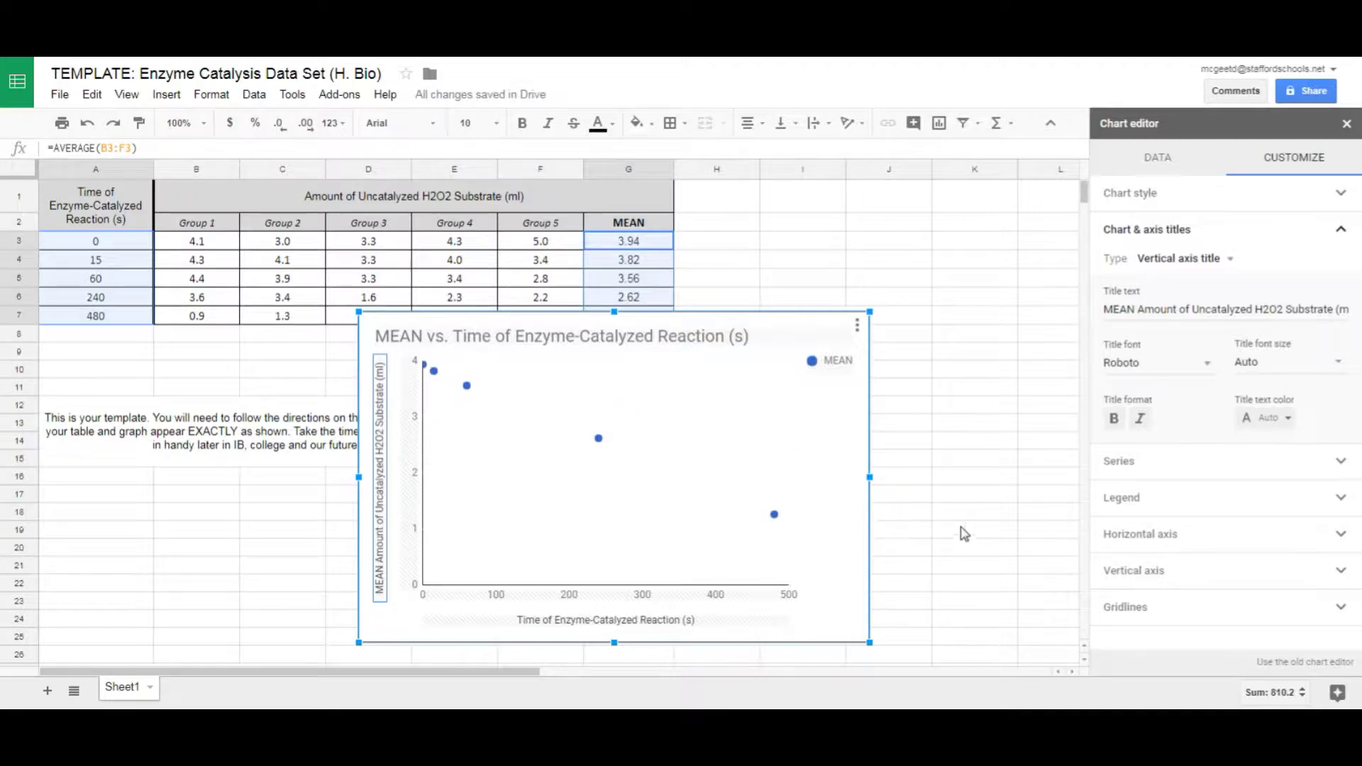
{"action": "left_click", "coordinate": [1262, 229]}
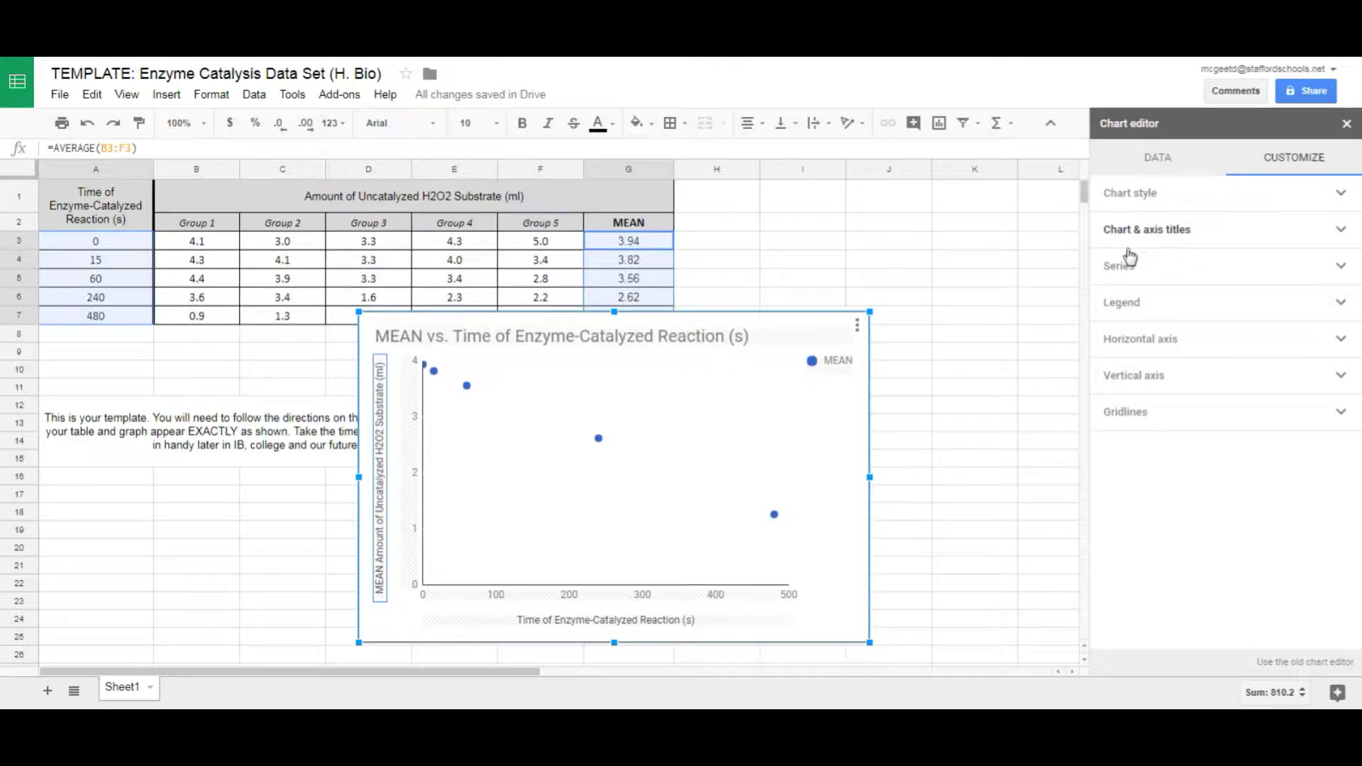
- Add a trendline to the MEAN series, try the Polynomial and Exponential types, and settle on Linear
{"action": "left_click", "coordinate": [1169, 272]}
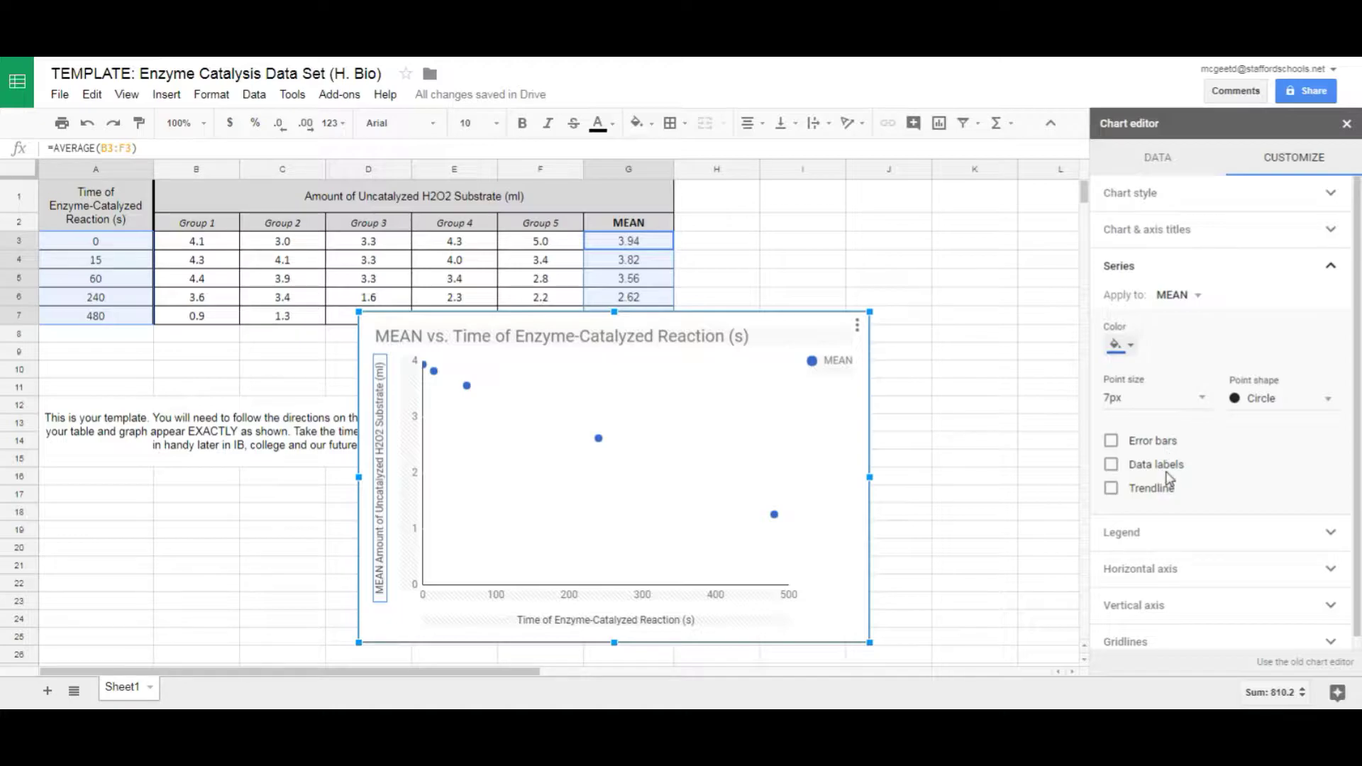
{"action": "left_click", "coordinate": [1111, 488]}
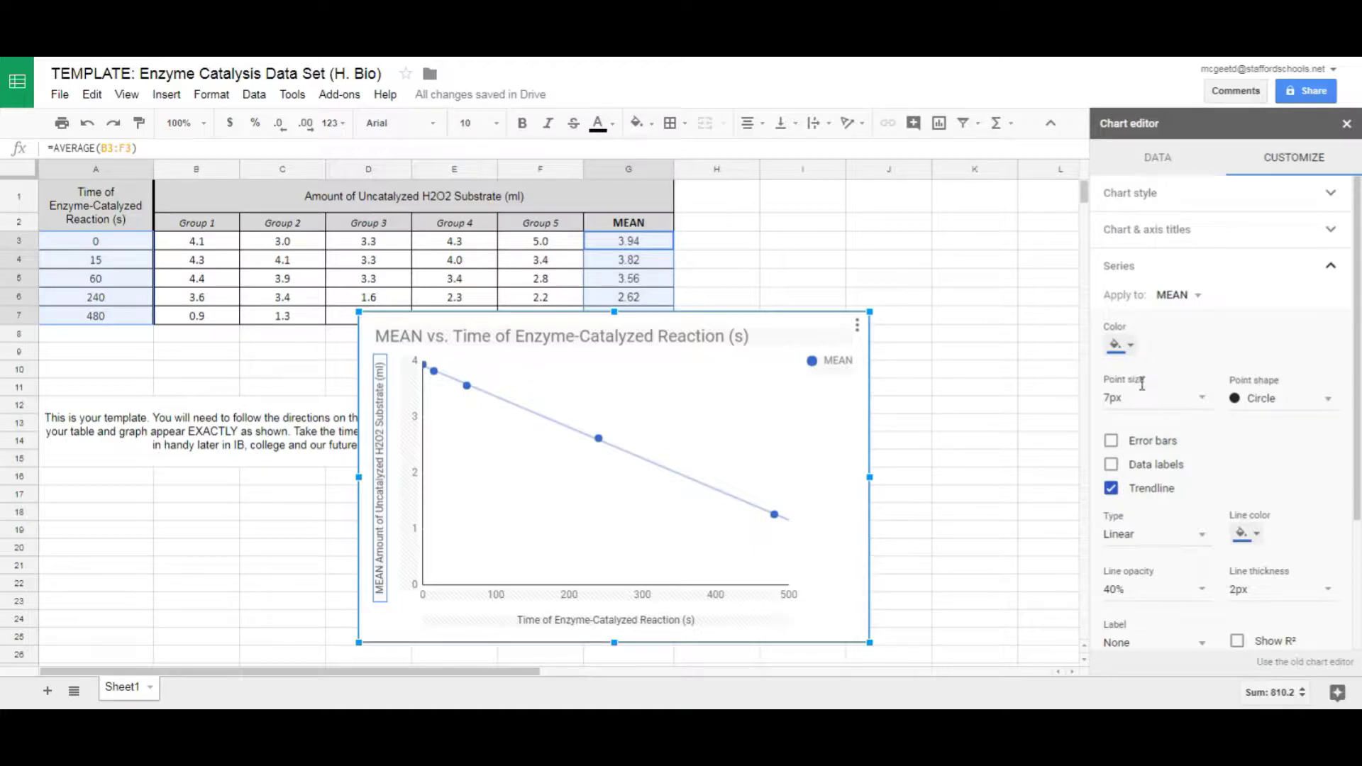
{"action": "left_click", "coordinate": [1161, 537]}
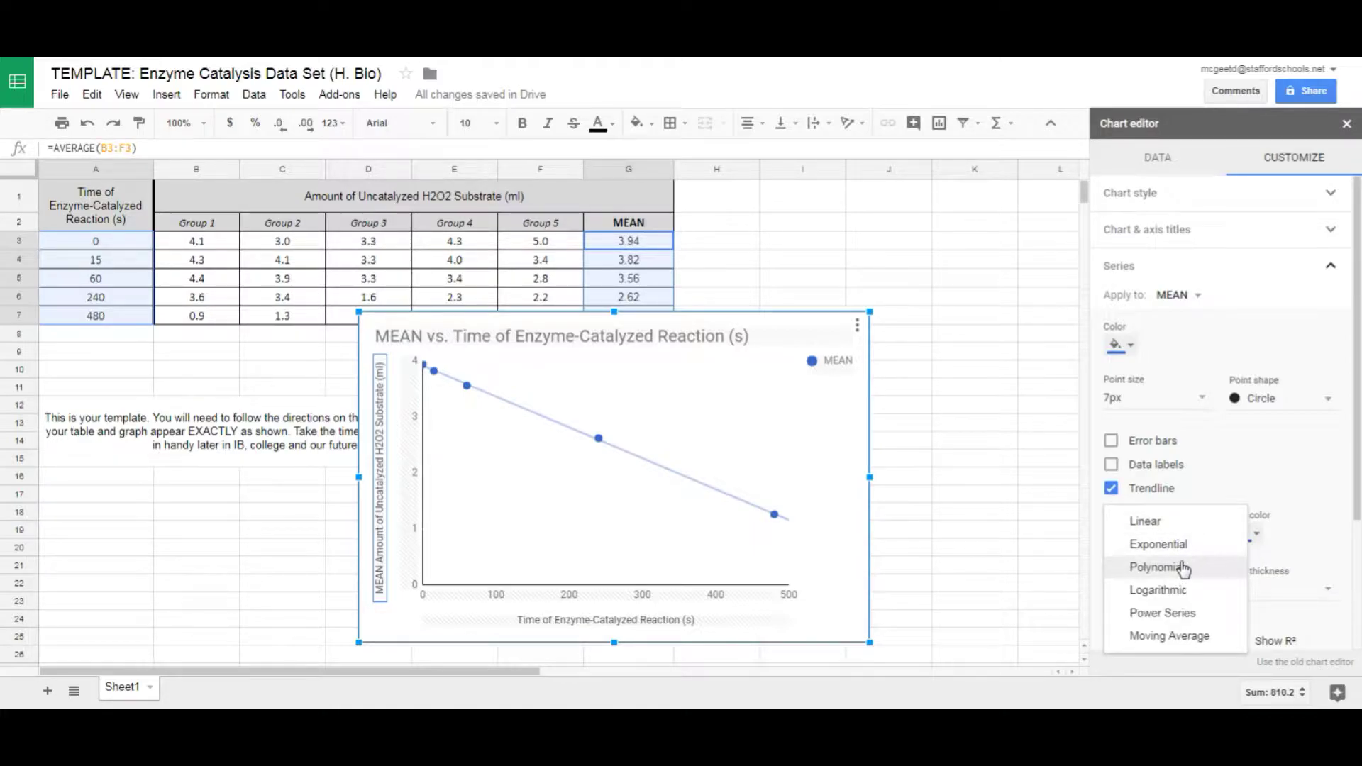
{"action": "left_click", "coordinate": [1182, 567]}
{"action": "left_click", "coordinate": [1157, 541]}
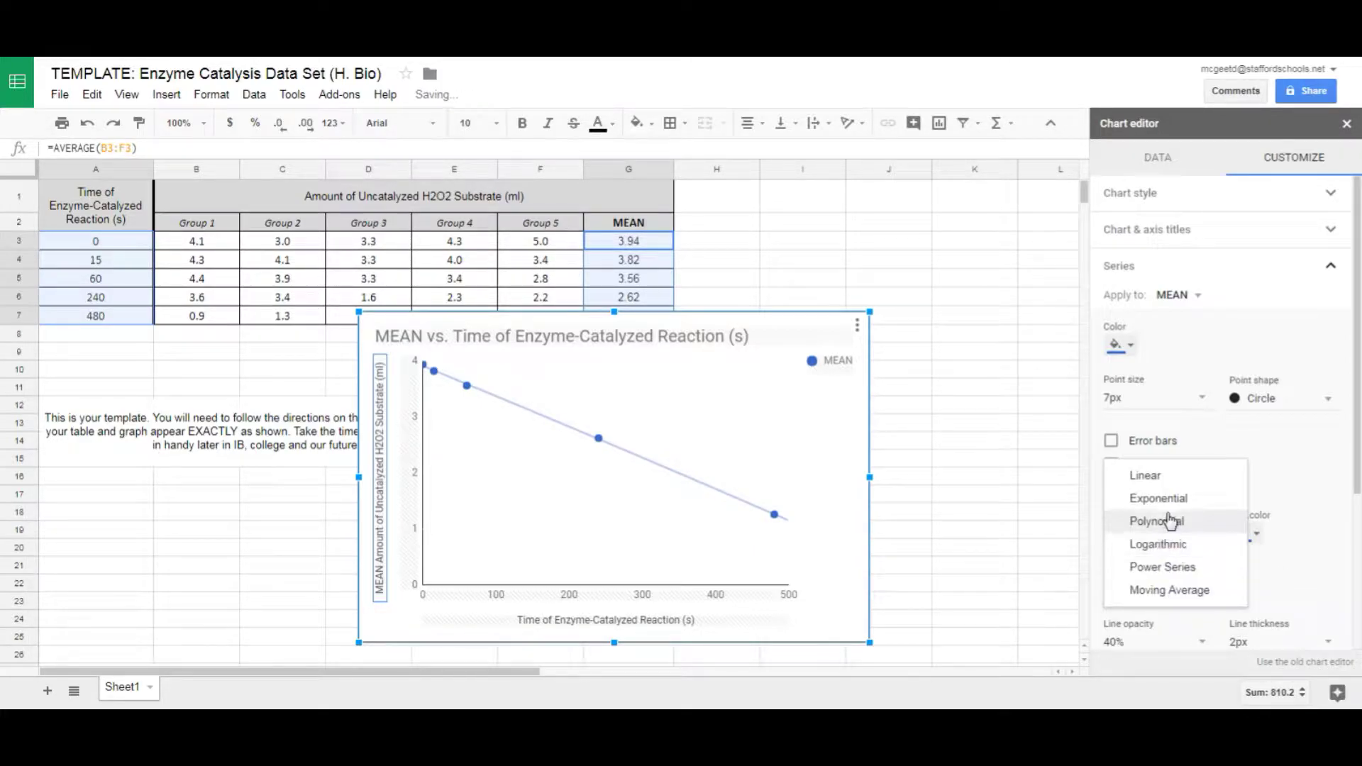
{"action": "left_click", "coordinate": [1175, 498]}
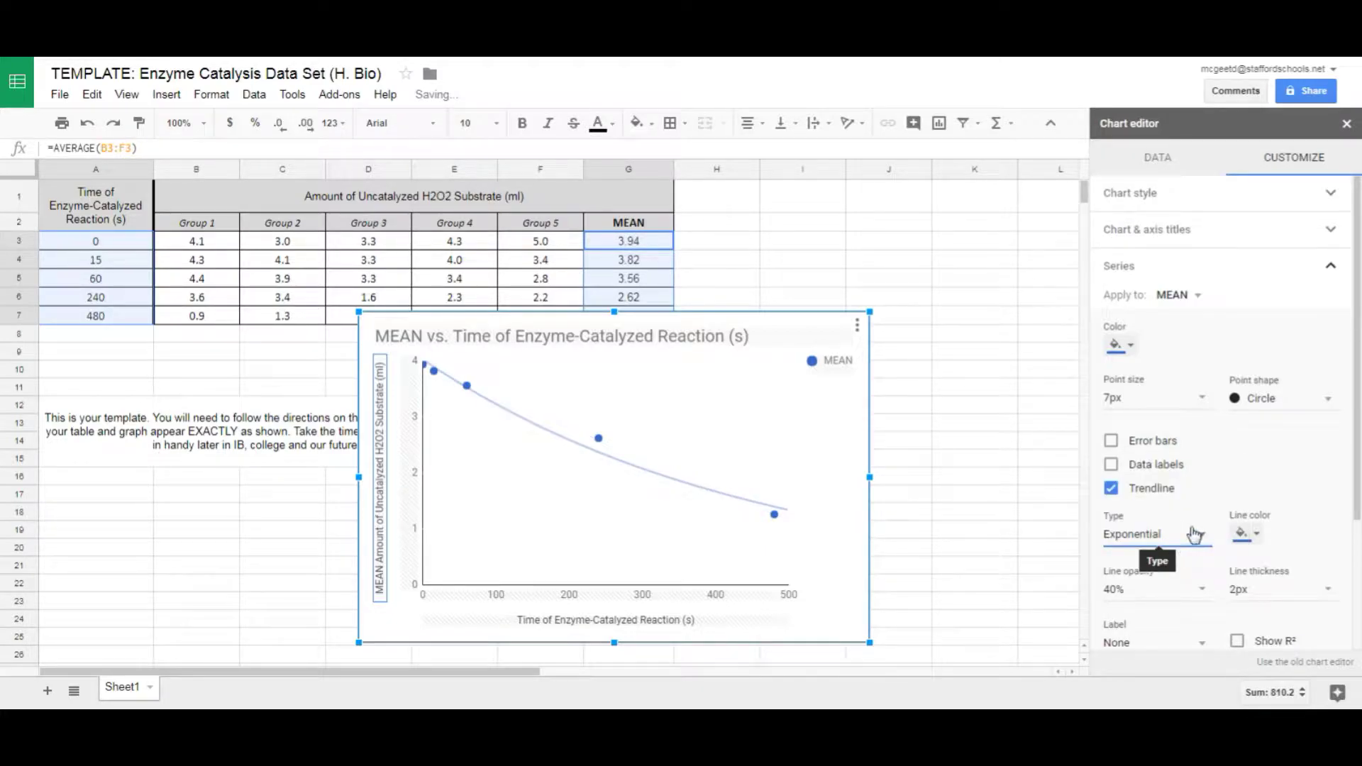
{"action": "left_click", "coordinate": [1156, 542]}
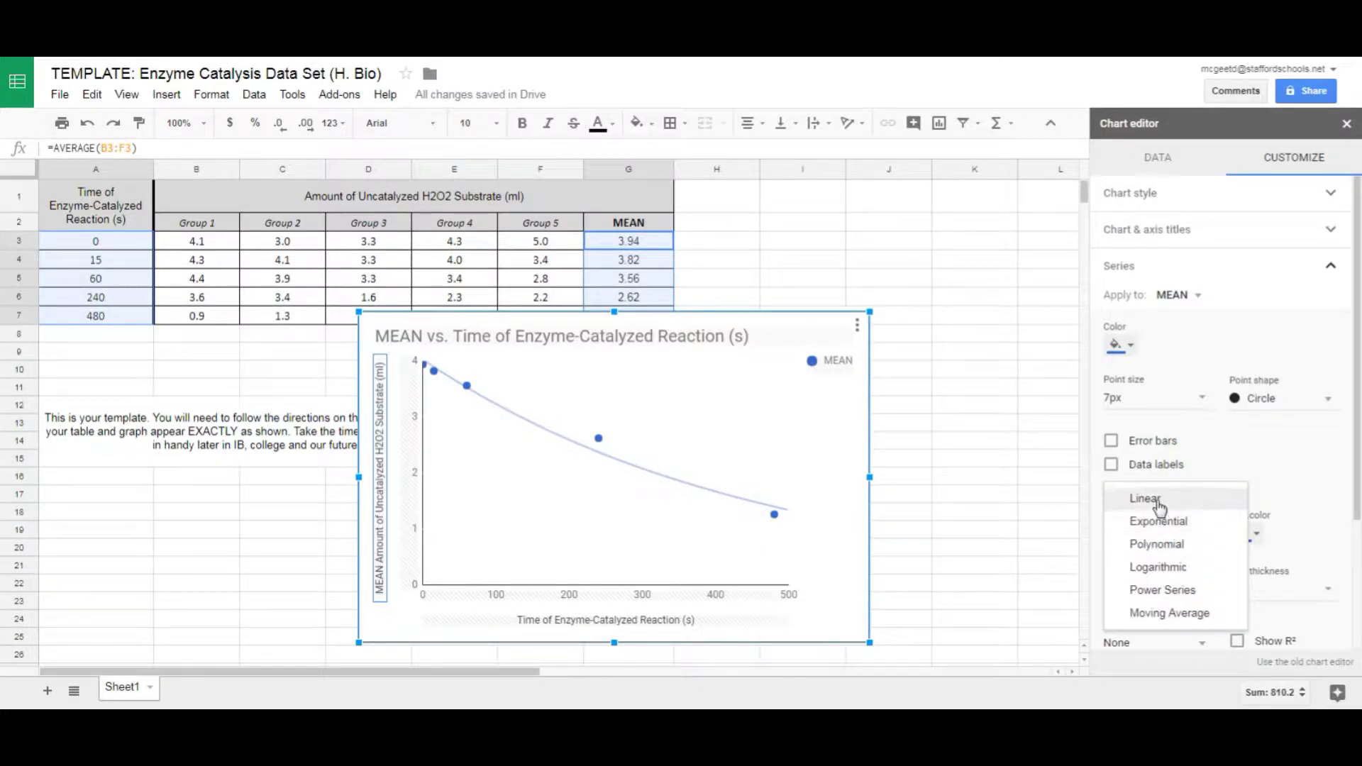
{"action": "left_click", "coordinate": [1159, 501]}
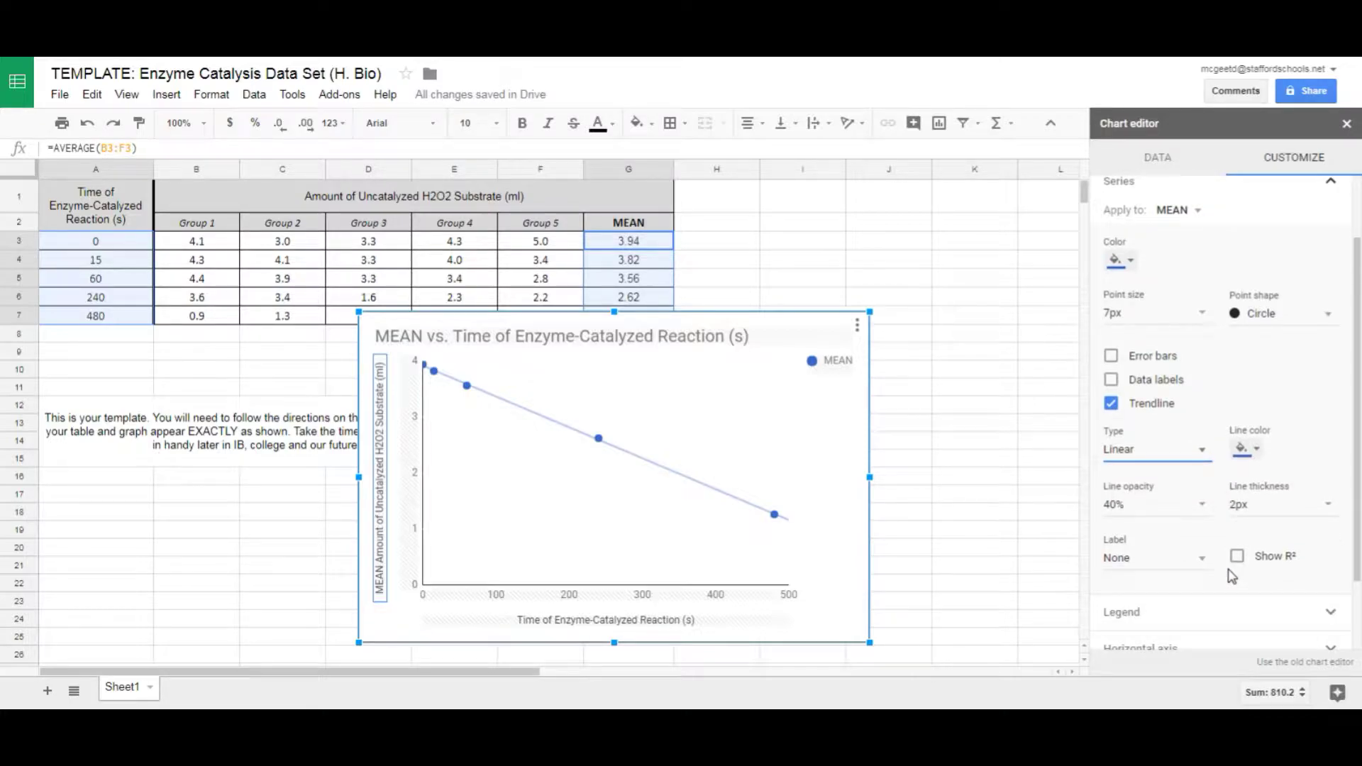
- Try red, magenta and cyan as the trendline's line color and settle on red
{"action": "left_click", "coordinate": [1248, 454]}
{"action": "left_click", "coordinate": [1120, 500]}
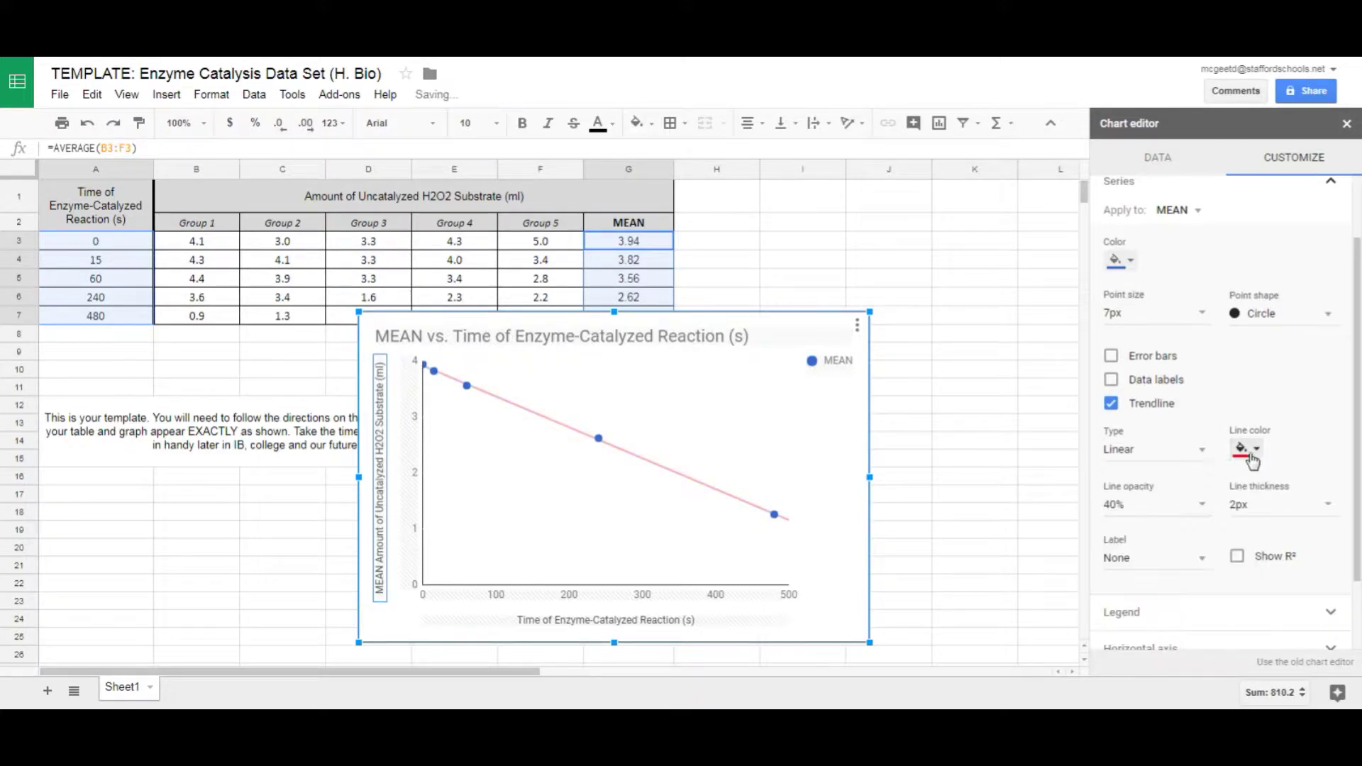
{"action": "left_click", "coordinate": [1259, 454]}
{"action": "left_click", "coordinate": [1252, 499]}
{"action": "left_click", "coordinate": [1251, 452]}
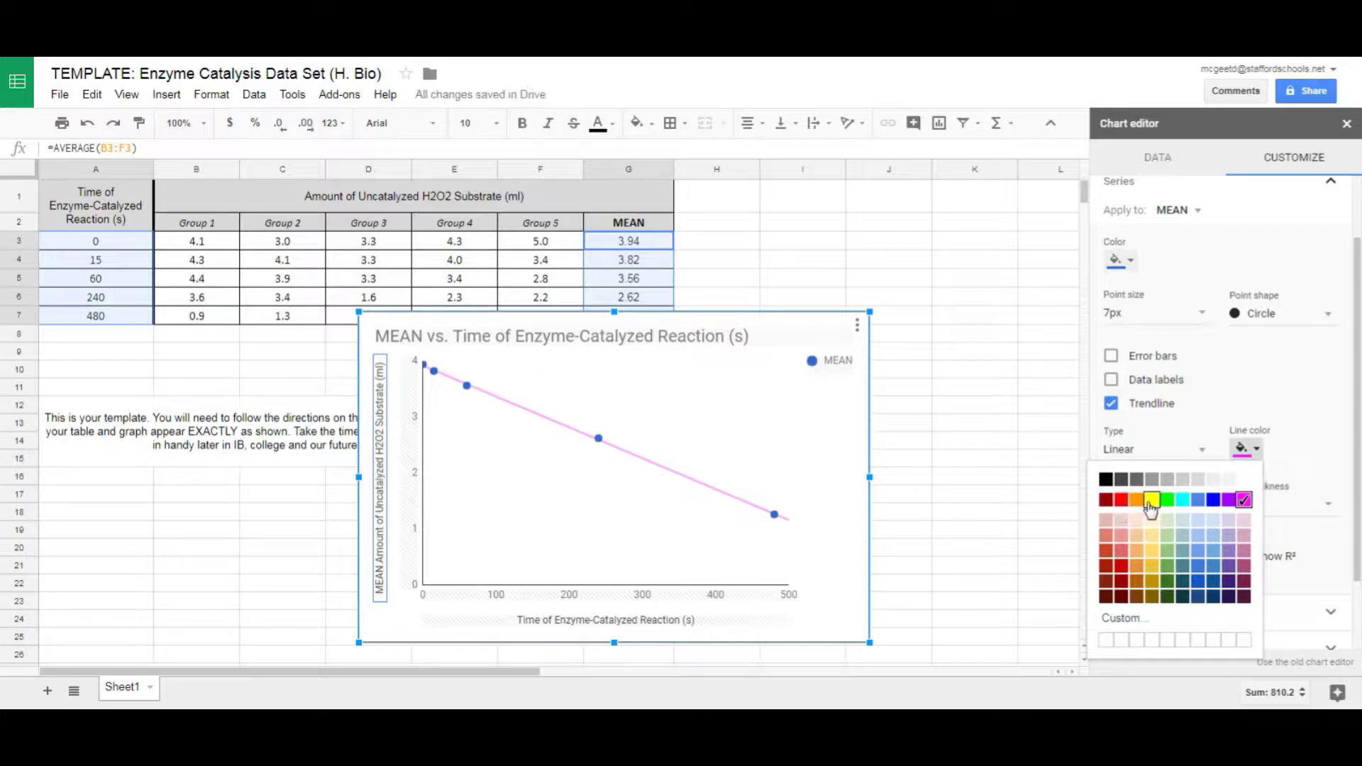
{"action": "left_click", "coordinate": [1182, 501]}
{"action": "left_click", "coordinate": [1250, 448]}
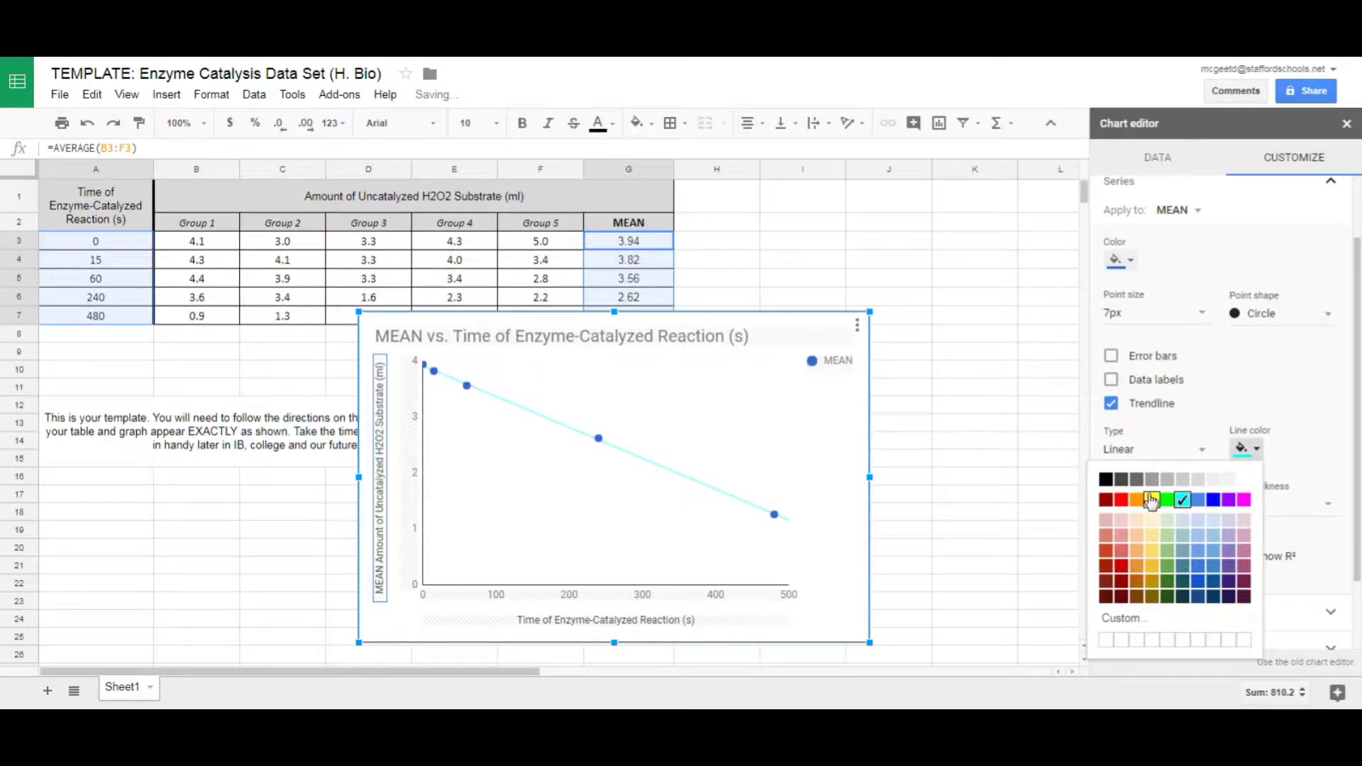
{"action": "left_click", "coordinate": [1122, 501]}
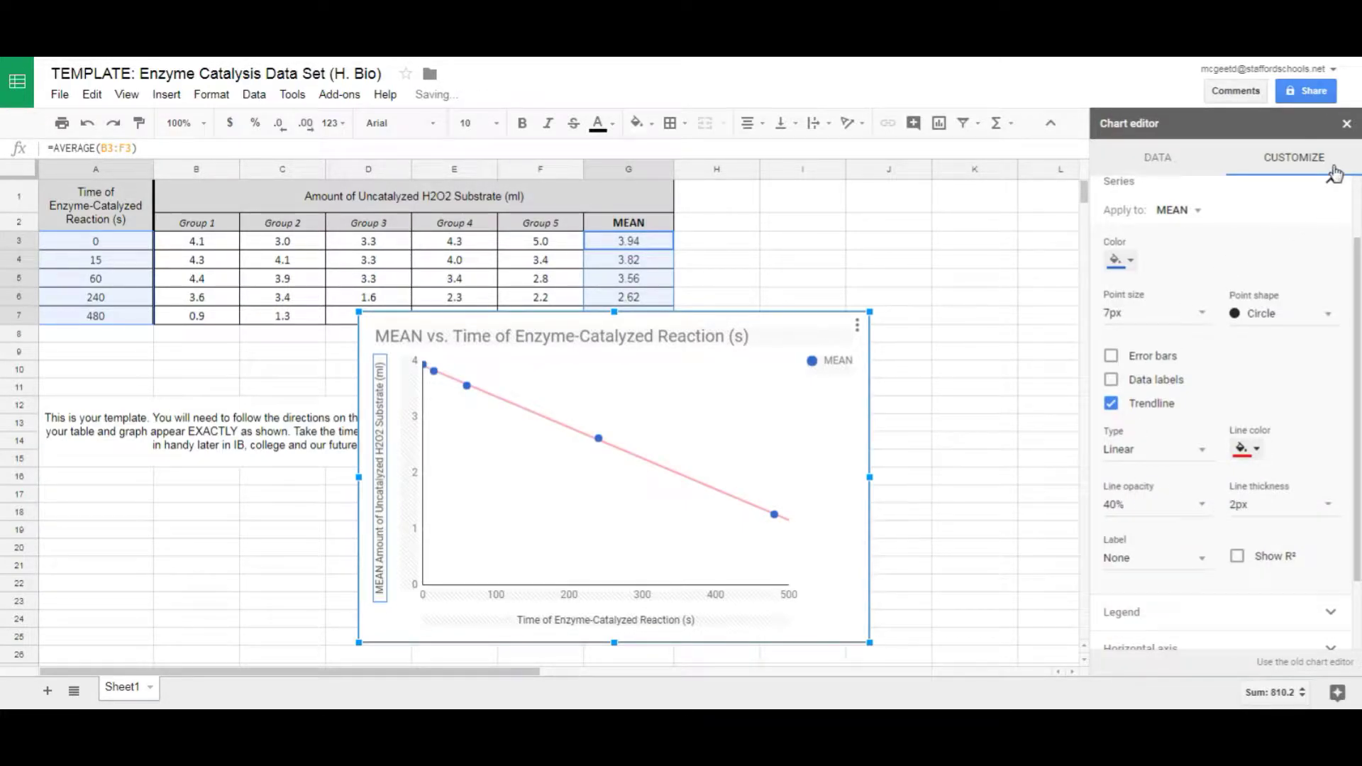
{"action": "scroll", "coordinate": [1312, 291], "scroll_direction": "up", "scroll_amount": 2}
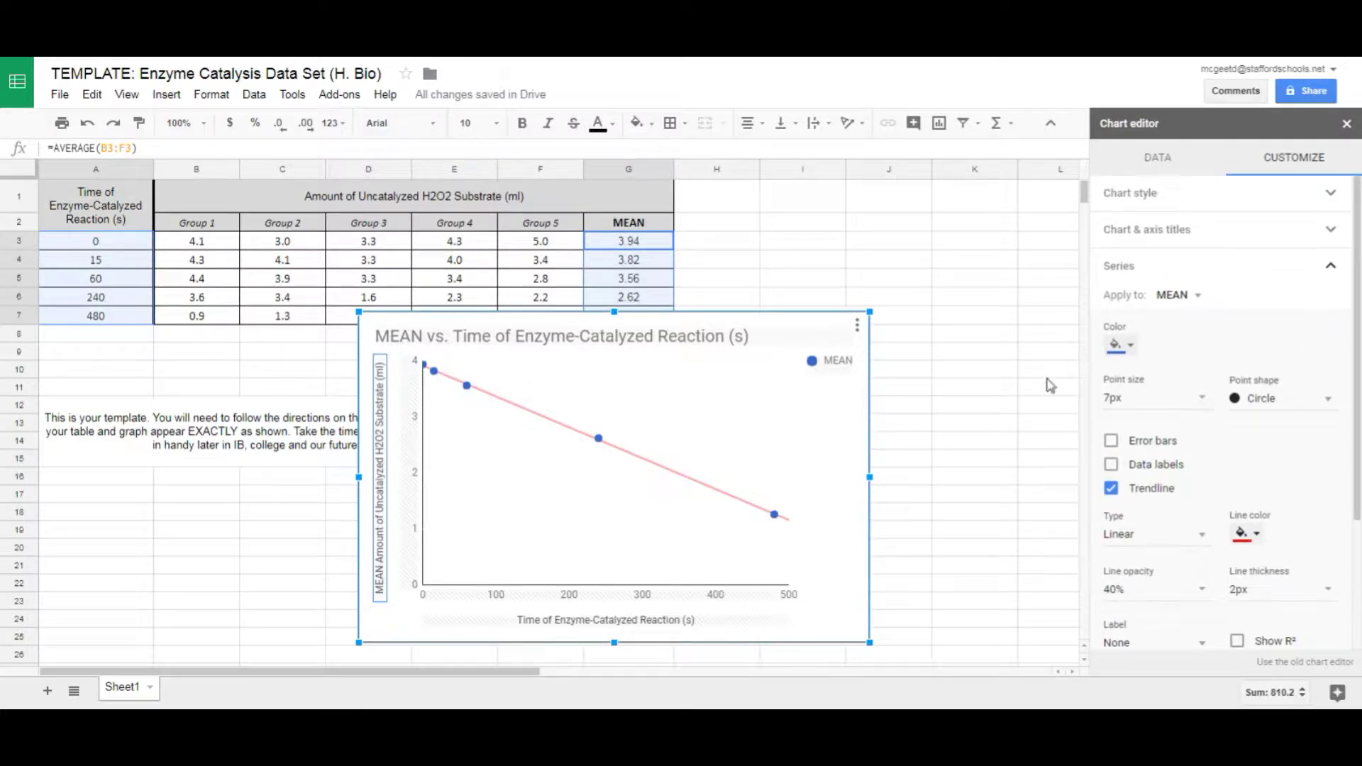
- Inspect the chart's last data point and its legend settings, and close the chart editor
{"action": "mouse_move", "coordinate": [775, 525]}
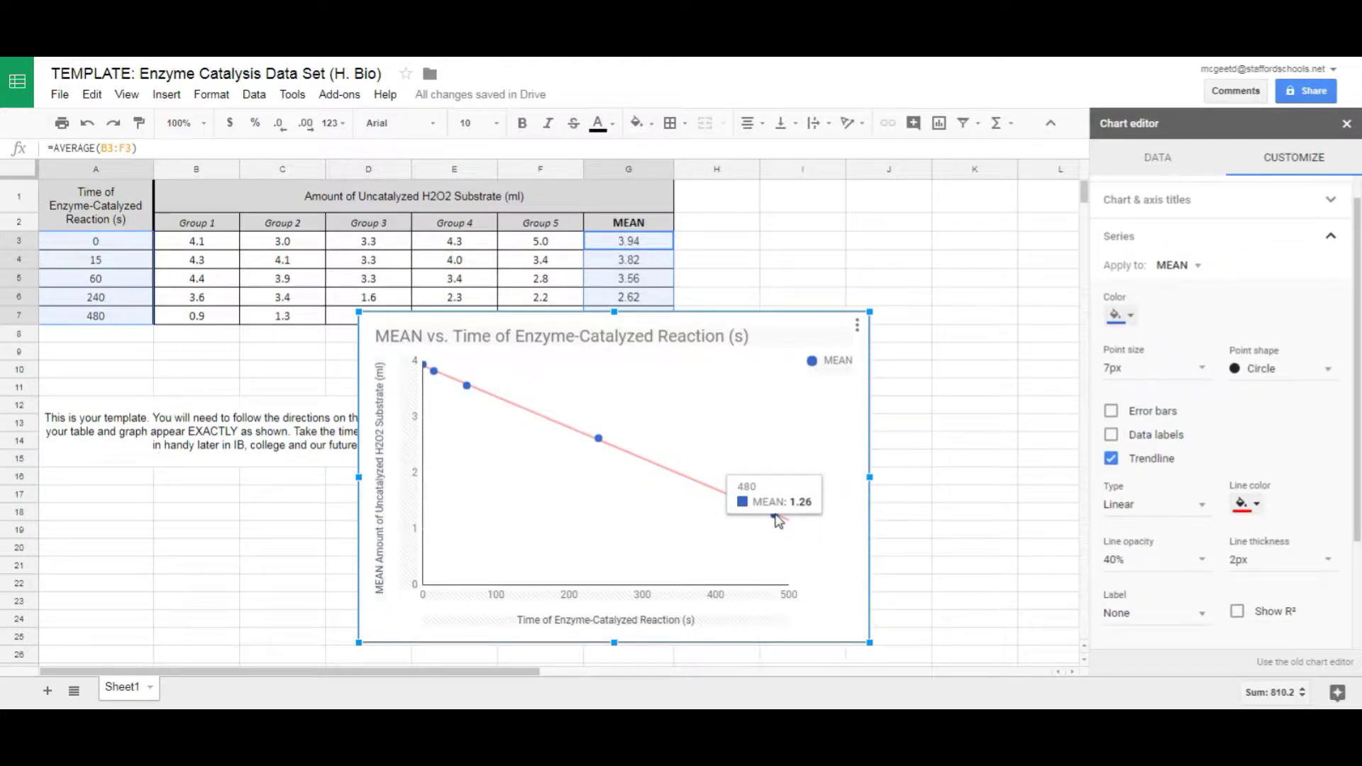
{"action": "left_click", "coordinate": [776, 517]}
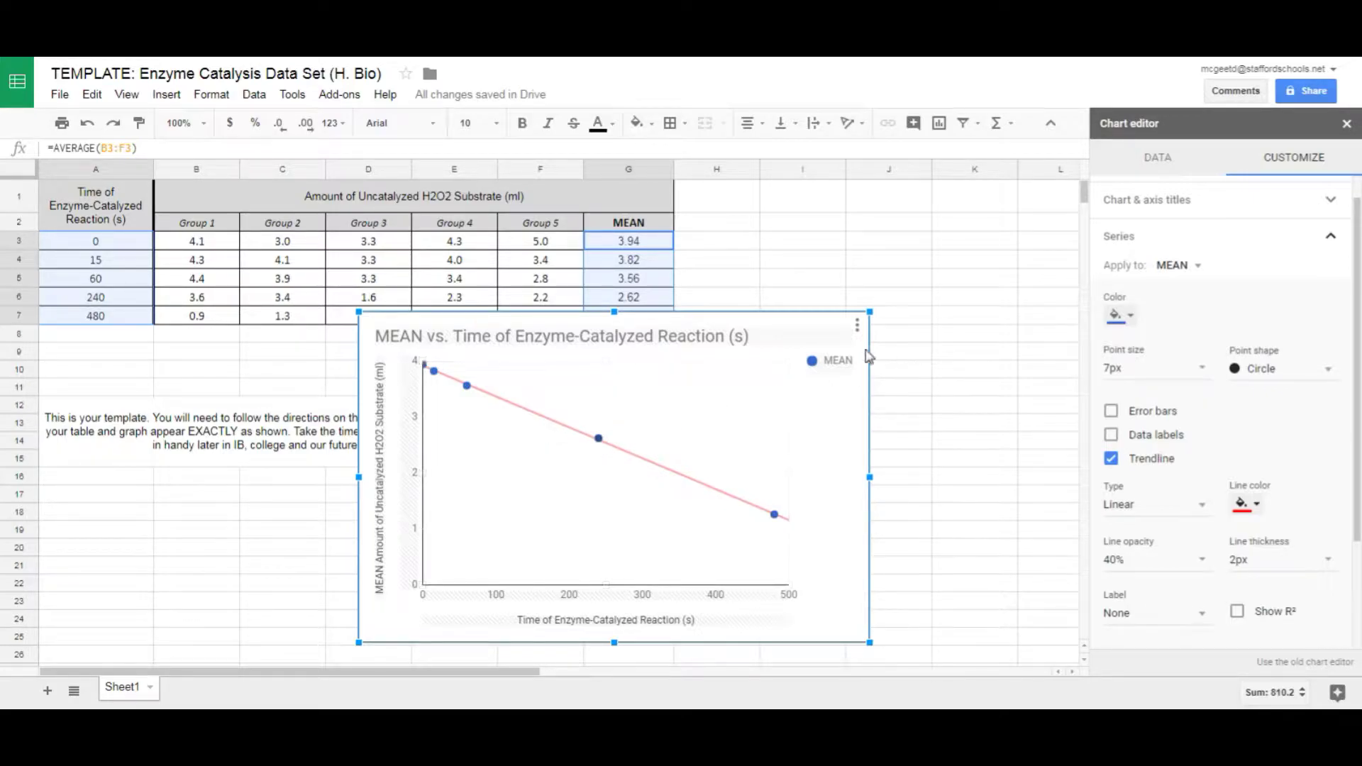
{"action": "left_click", "coordinate": [829, 363]}
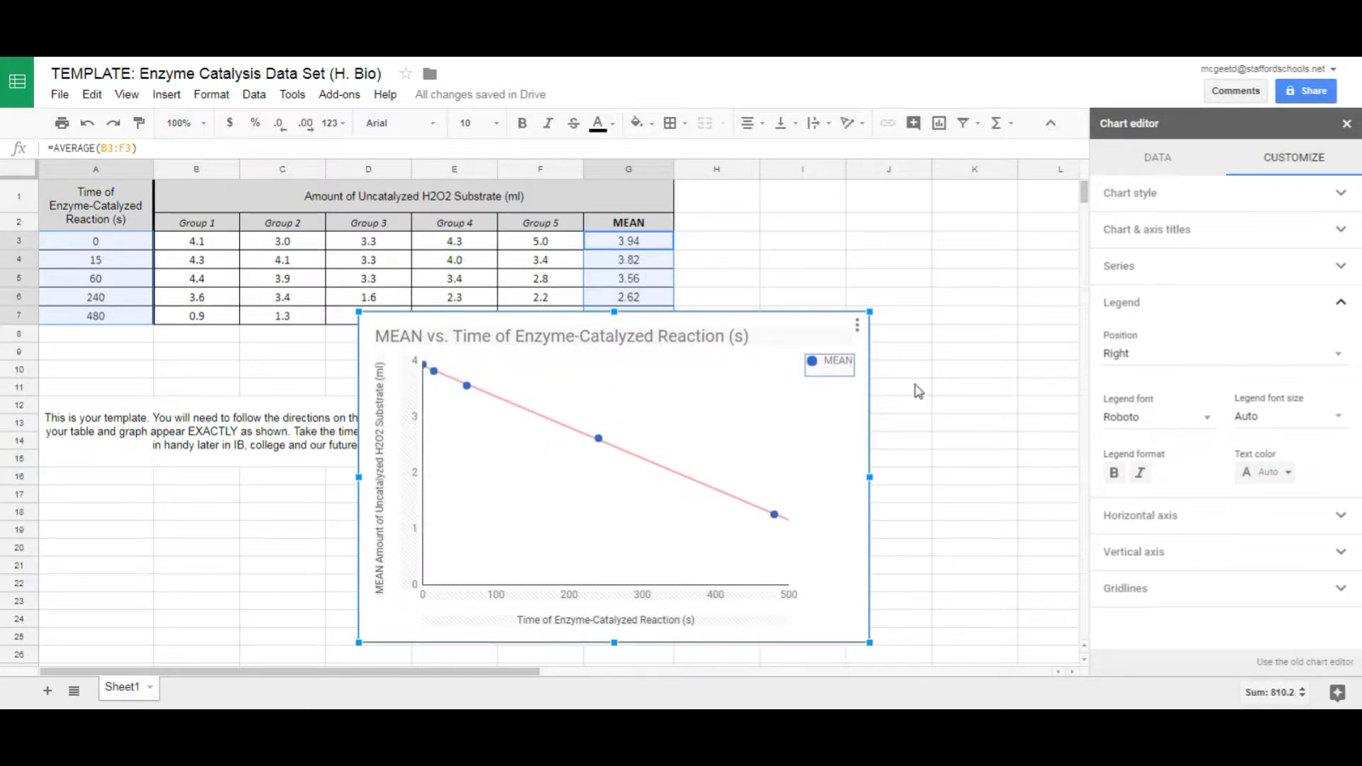
{"action": "left_click", "coordinate": [1197, 299]}
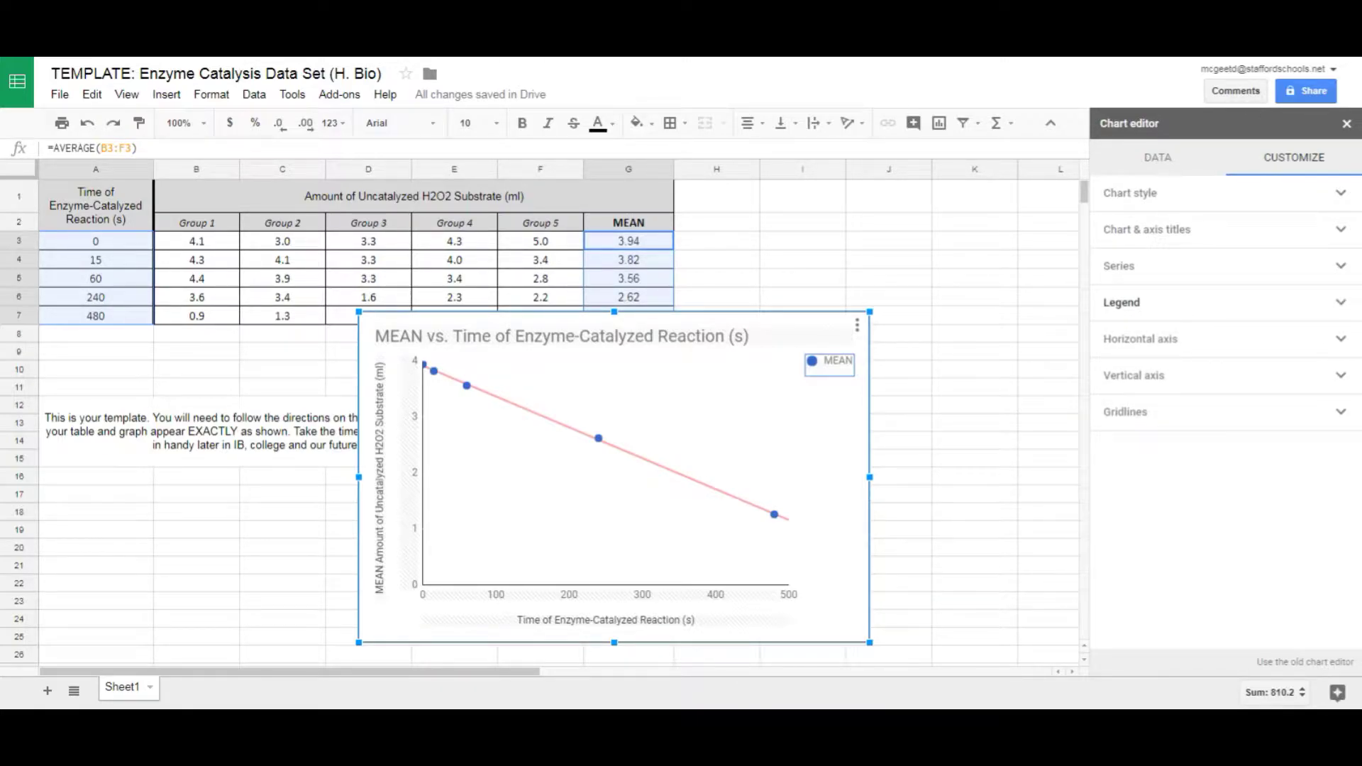
{"action": "left_click", "coordinate": [1347, 123]}
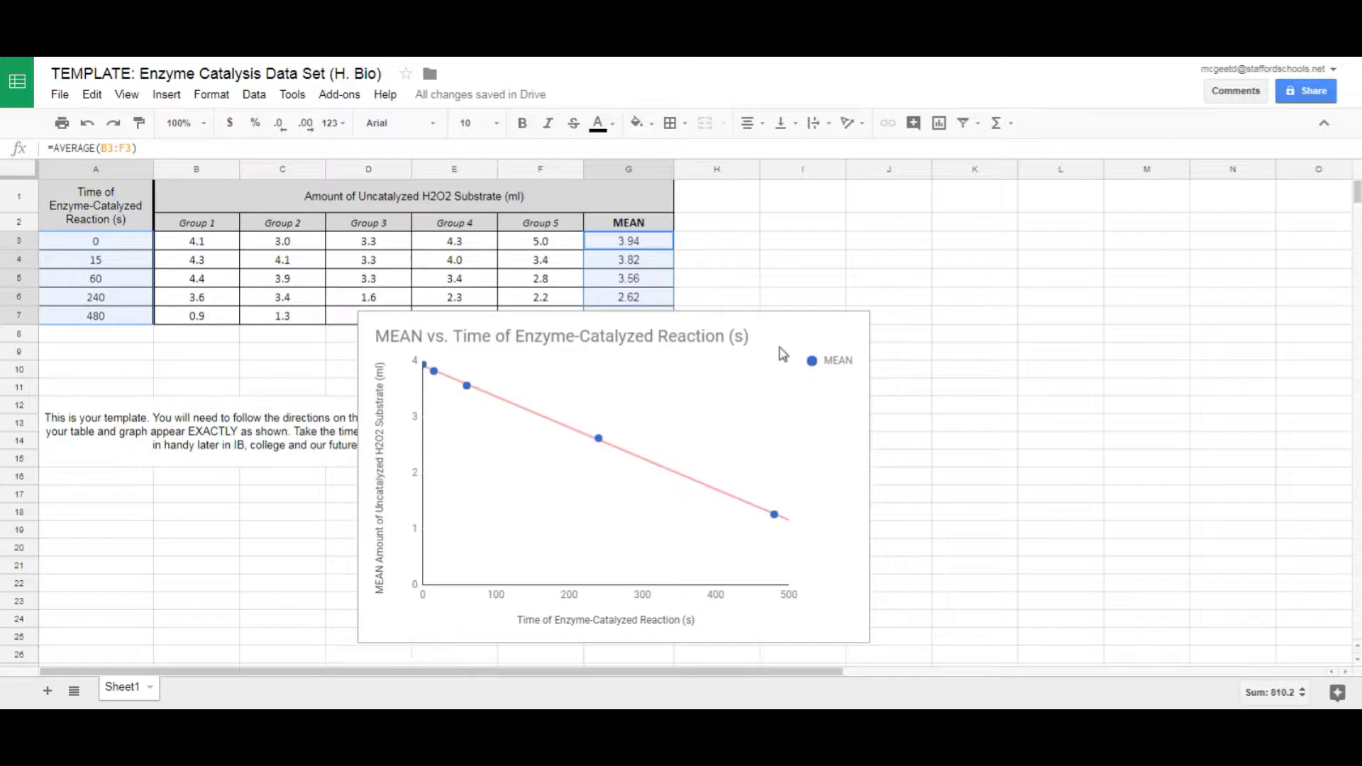
- Replace the chart title text with "Enzyme Activity Over Time"
{"action": "left_click", "coordinate": [667, 340]}
{"action": "double_click", "coordinate": [670, 339]}
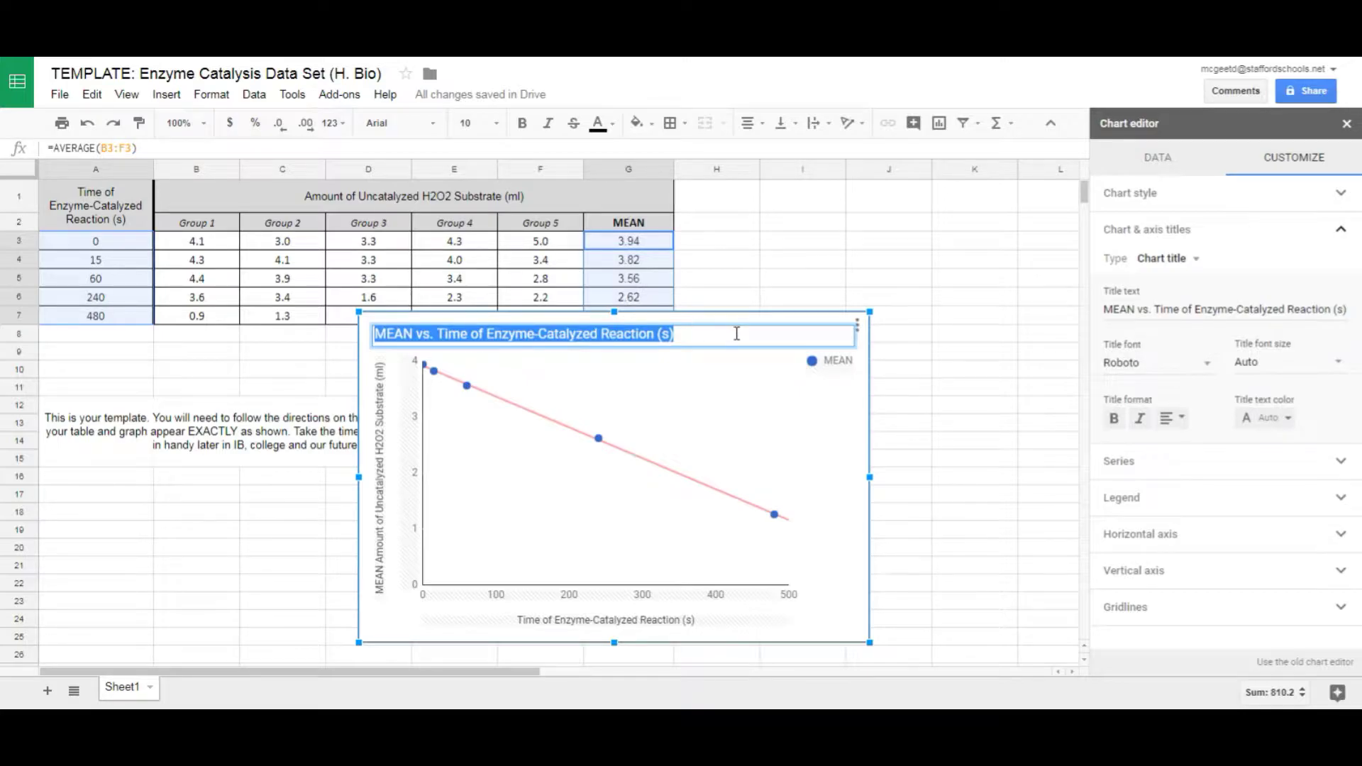
{"action": "left_click_drag", "start_coordinate": [1104, 309], "coordinate": [1359, 325]}
{"action": "key", "text": "BackSpace"}
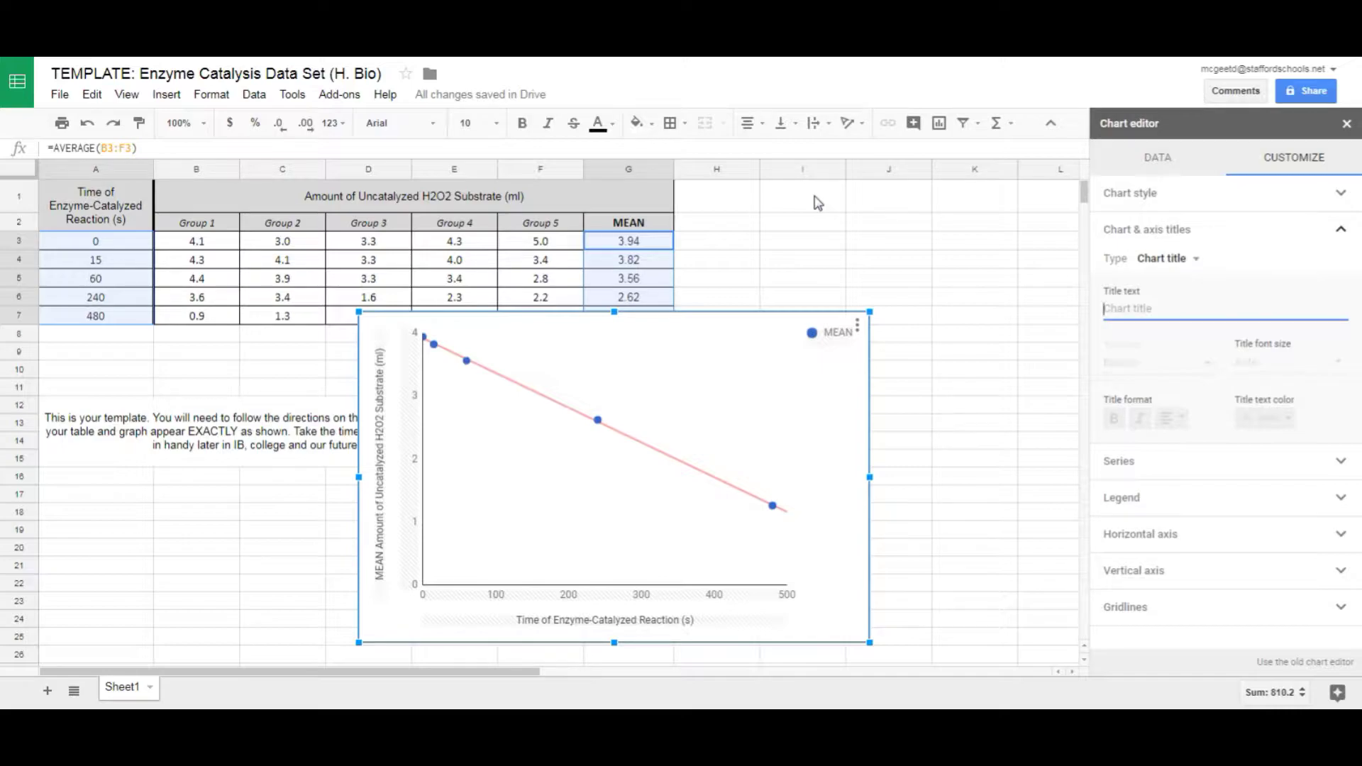
{"action": "type", "text": "E"}
{"action": "key", "text": "BackSpace"}
{"action": "type", "text": "Enzyme Activity Over Time"}
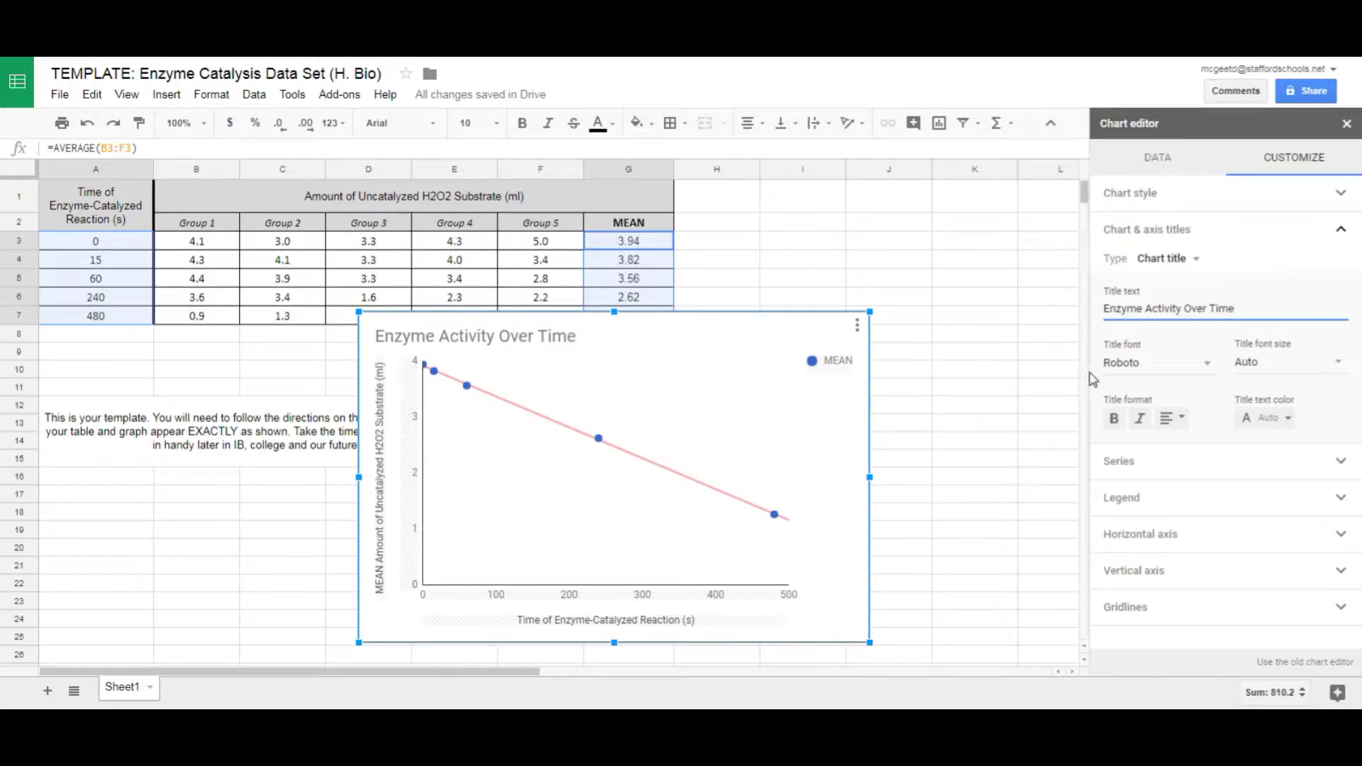
- Center the chart title above the graph and close the chart editor
{"action": "left_click", "coordinate": [1171, 418]}
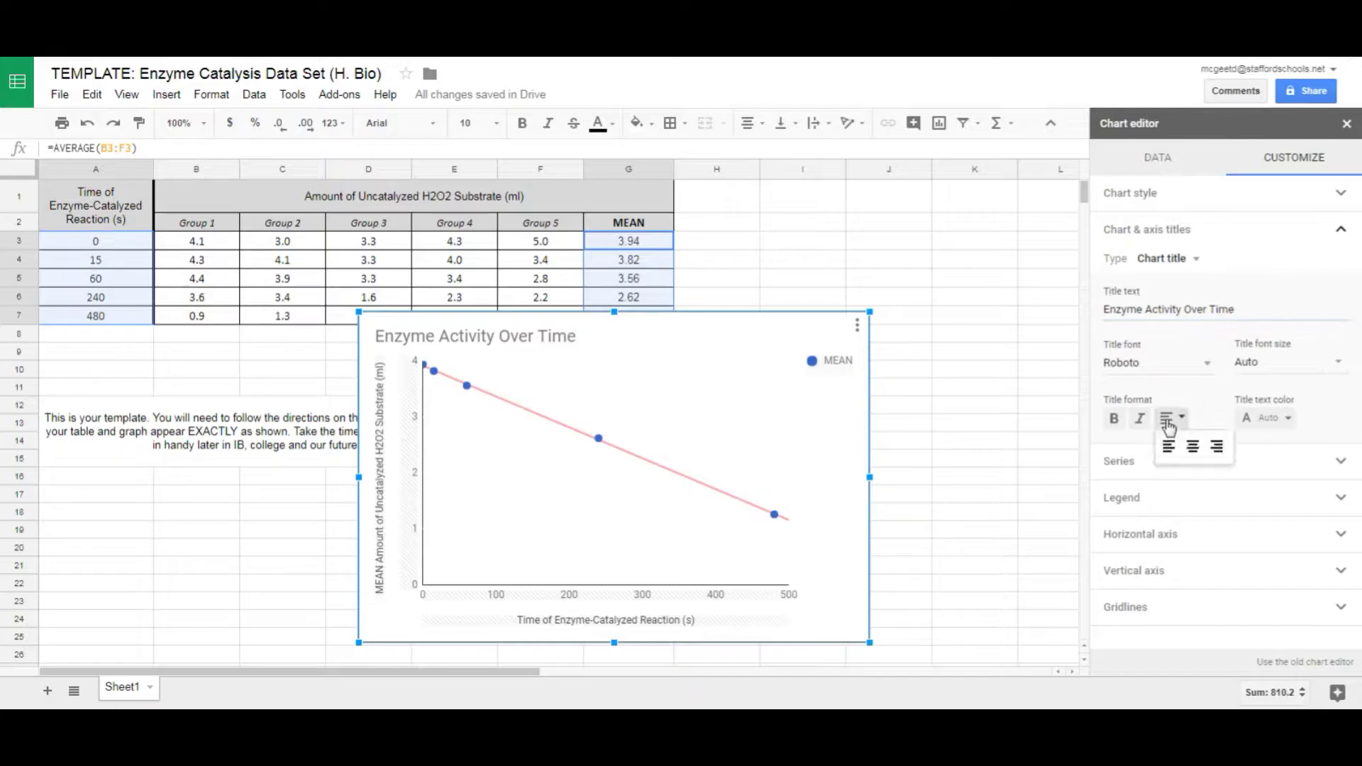
{"action": "left_click", "coordinate": [1192, 449]}
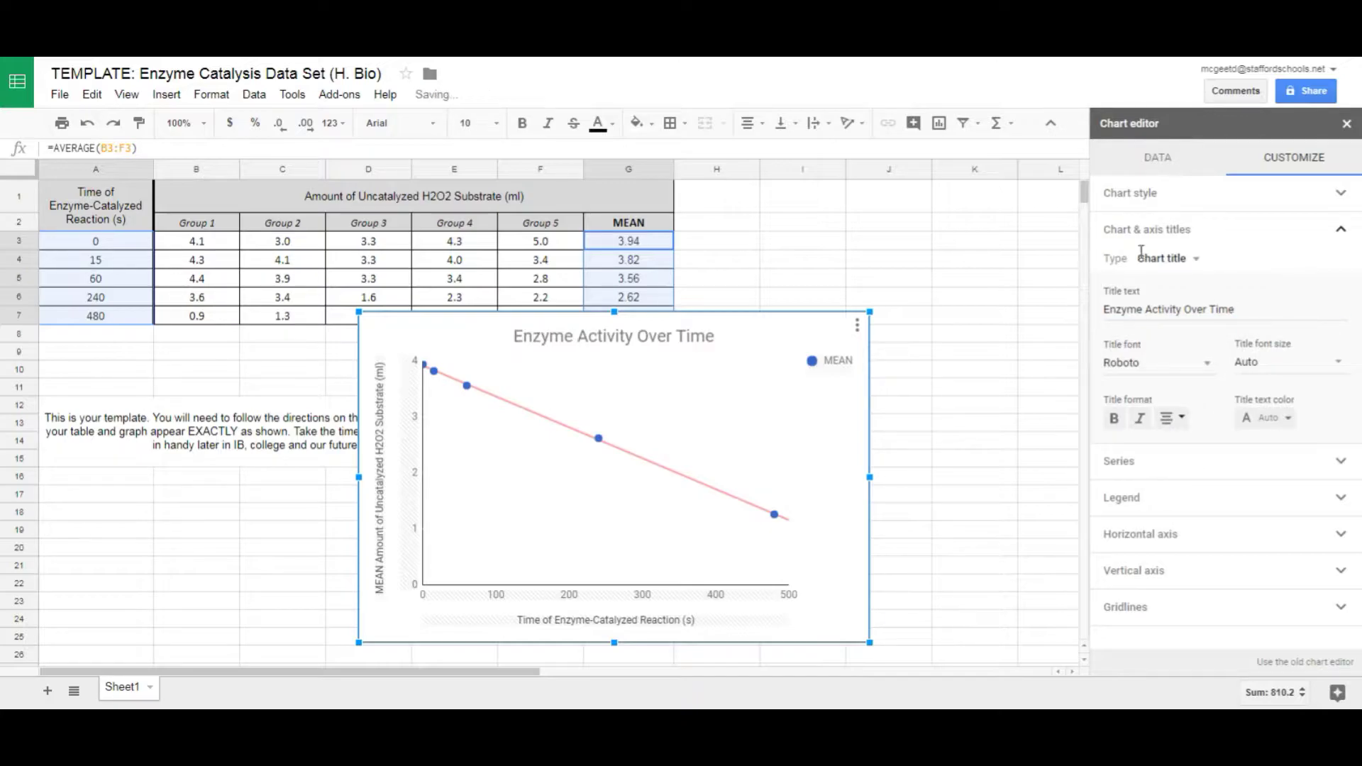
{"action": "left_click", "coordinate": [1347, 124]}
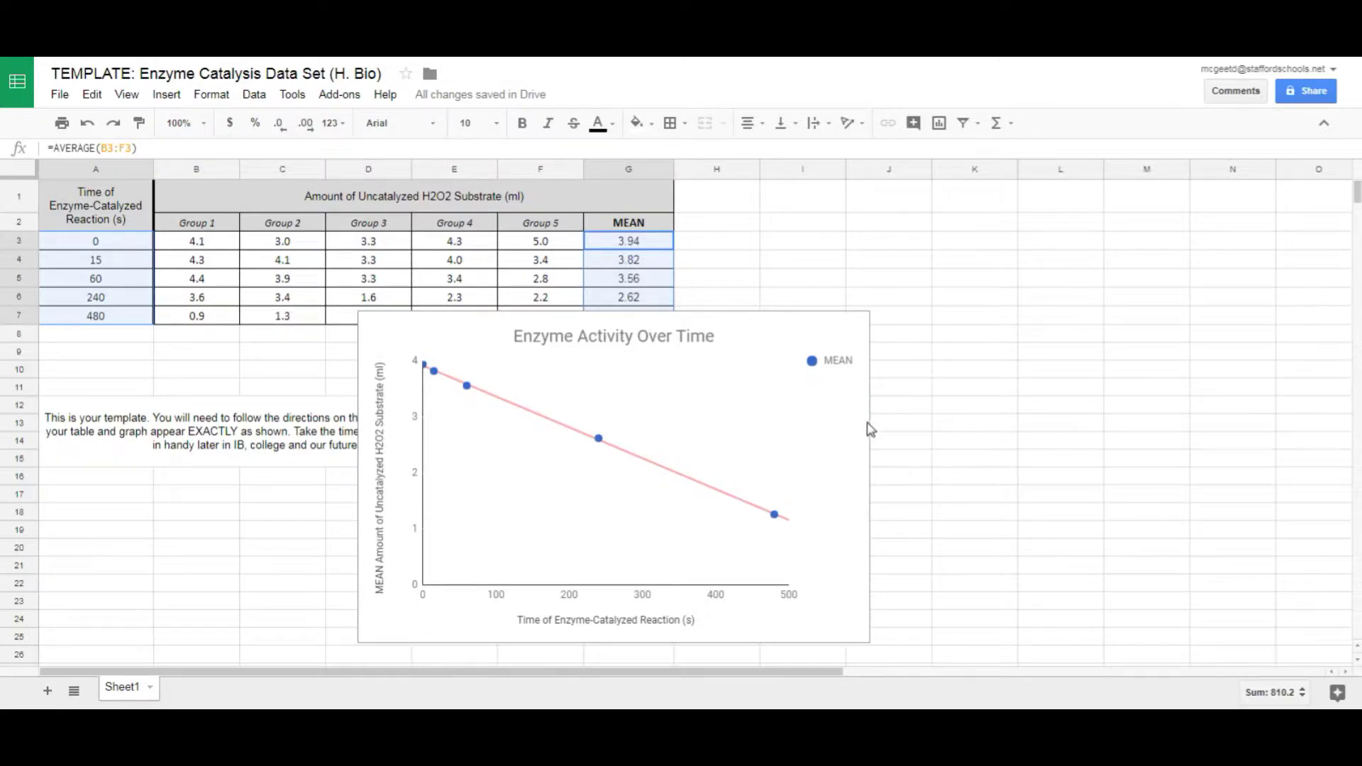
- Select the finished Enzyme Activity Over Time chart as a whole and copy it
{"action": "left_click", "coordinate": [845, 425]}
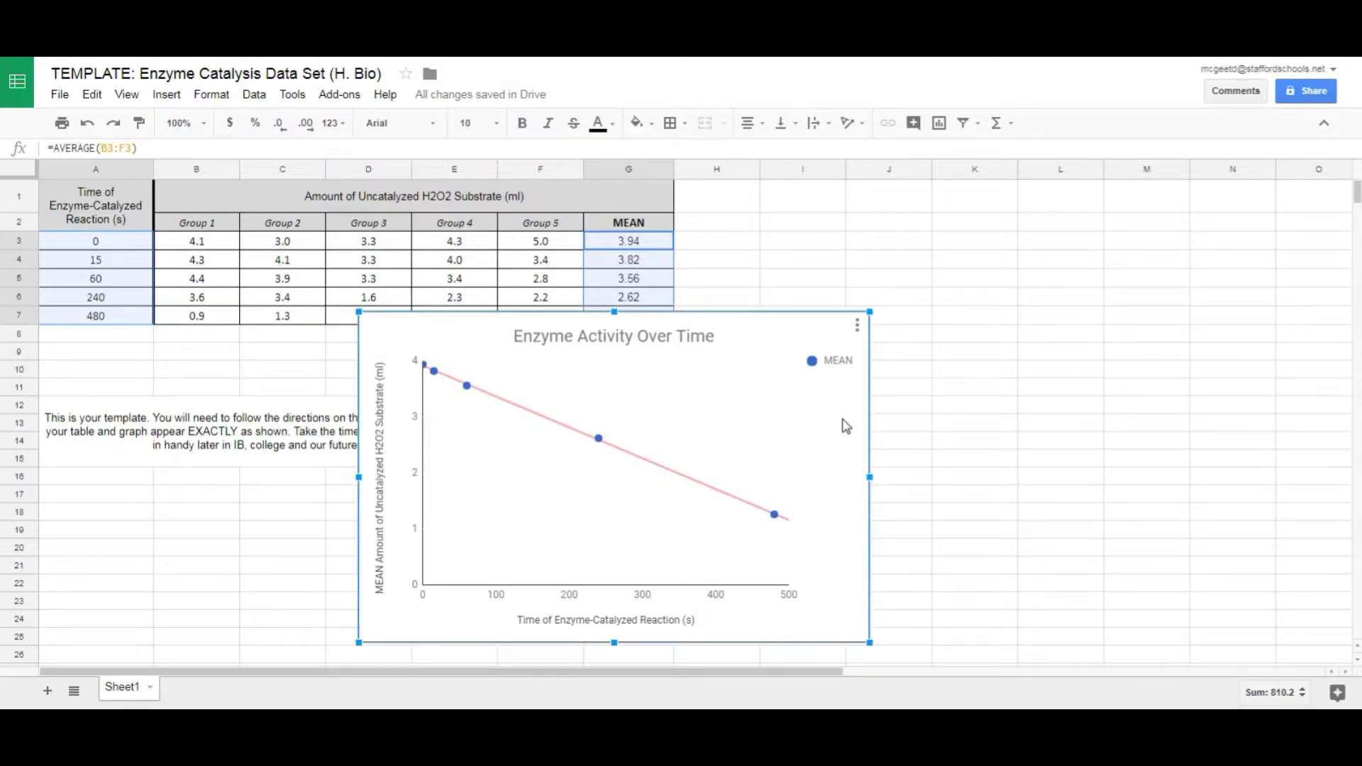
{"action": "double_click", "coordinate": [738, 415]}
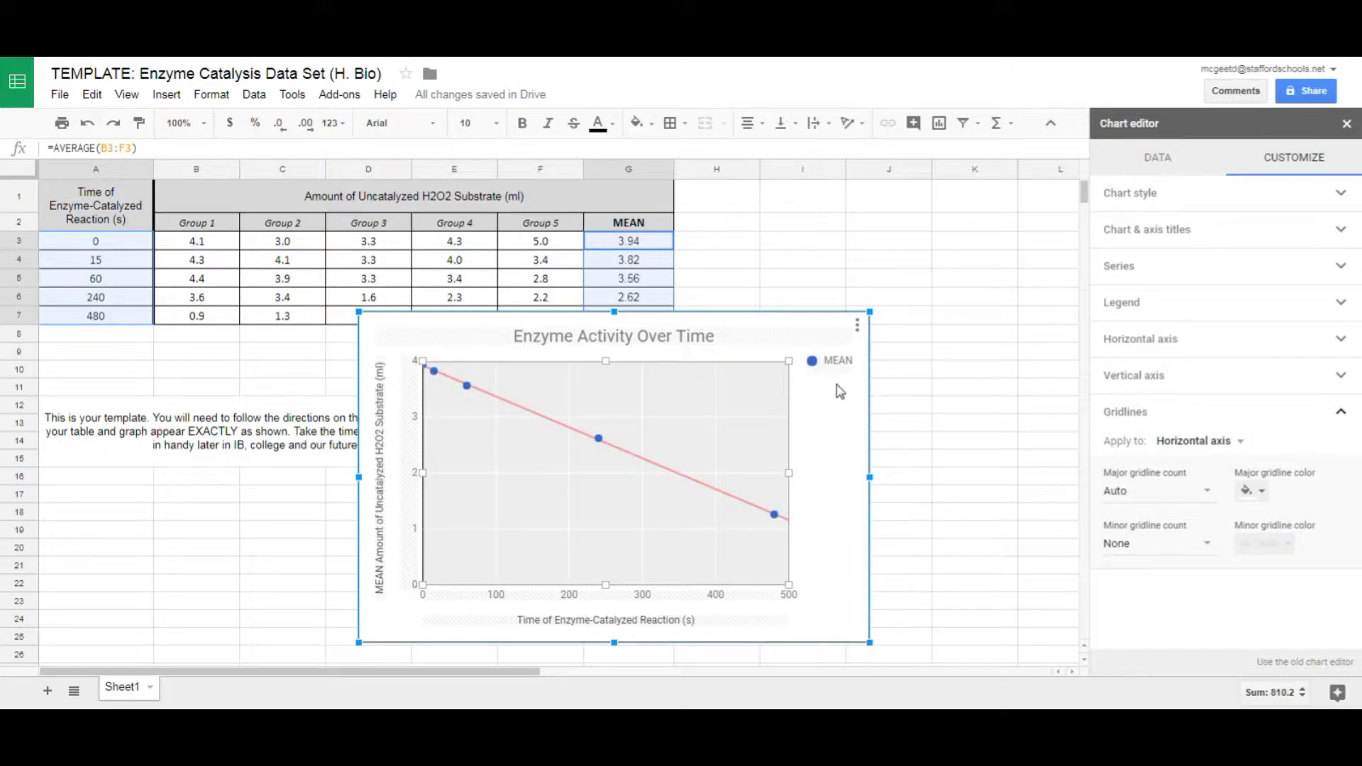
{"action": "left_click", "coordinate": [922, 405]}
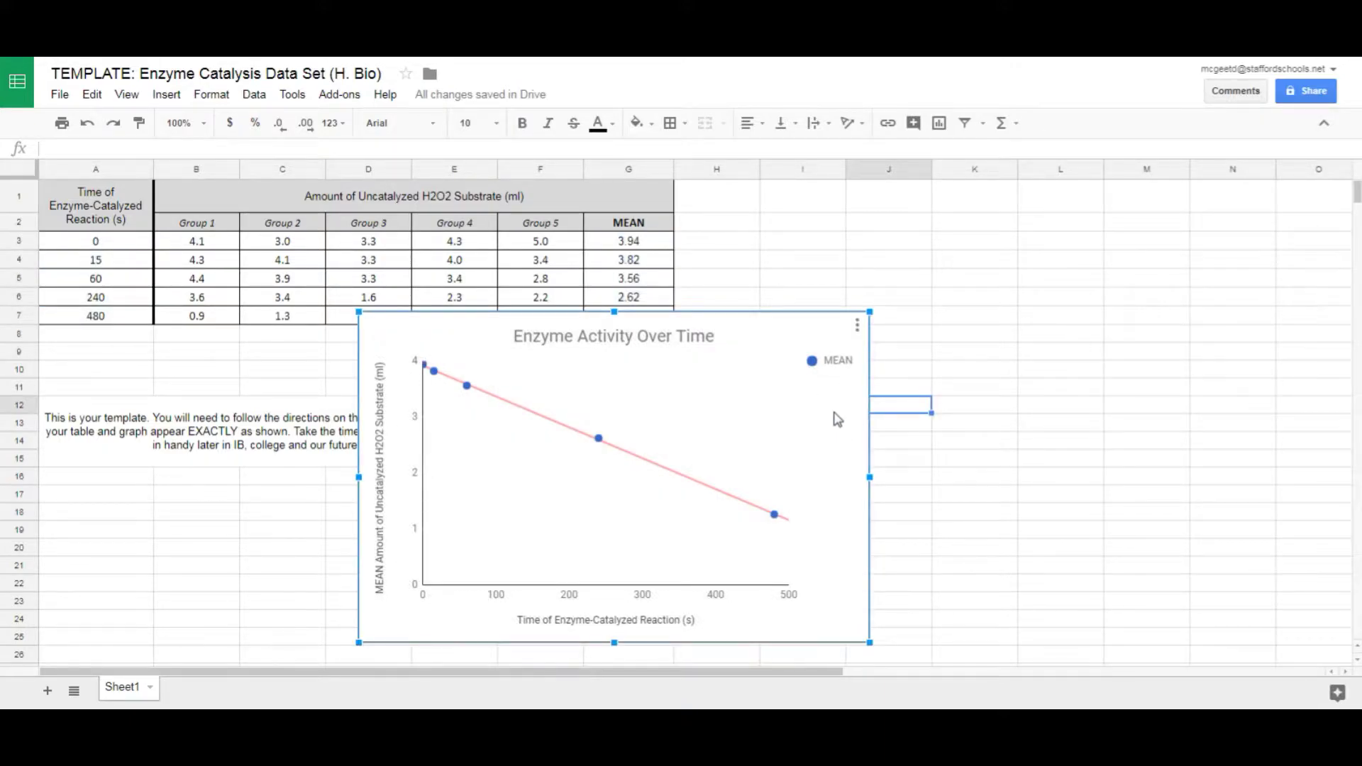
{"action": "left_click", "coordinate": [92, 94]}
{"action": "left_click", "coordinate": [130, 204]}
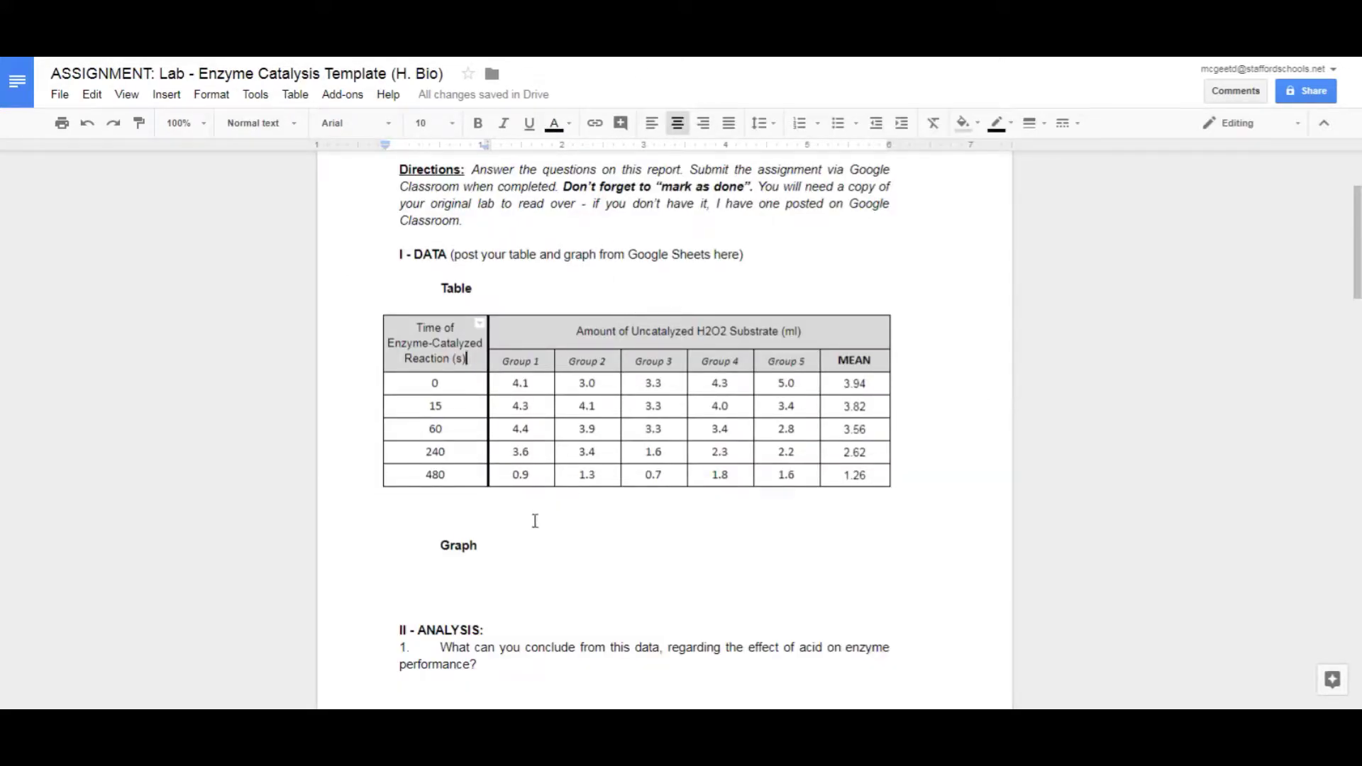
- Switch to the lab report in Google Docs and paste the chart beneath the Graph heading
{"action": "left_click", "coordinate": [516, 571]}
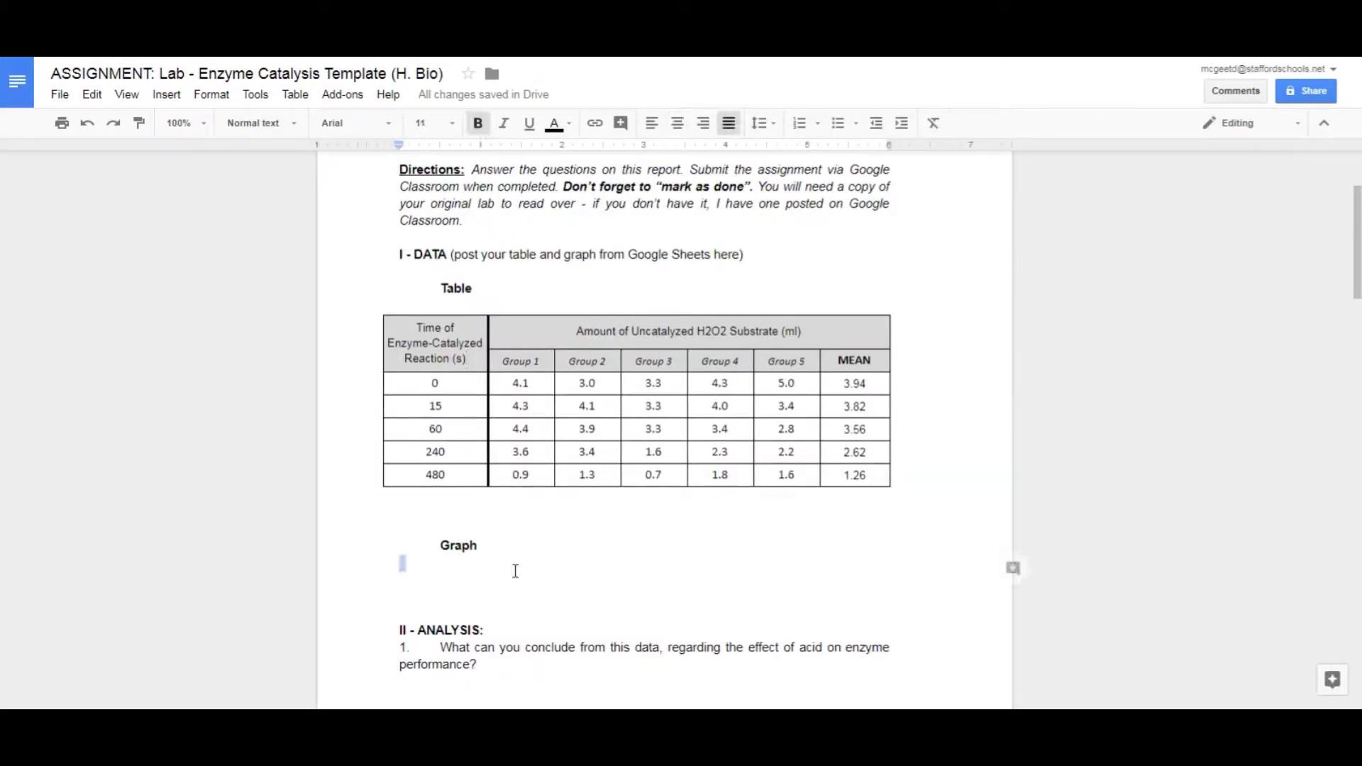
{"action": "left_click", "coordinate": [93, 95]}
{"action": "left_click", "coordinate": [142, 238]}
{"action": "left_click", "coordinate": [623, 408]}
{"action": "left_click", "coordinate": [801, 451]}
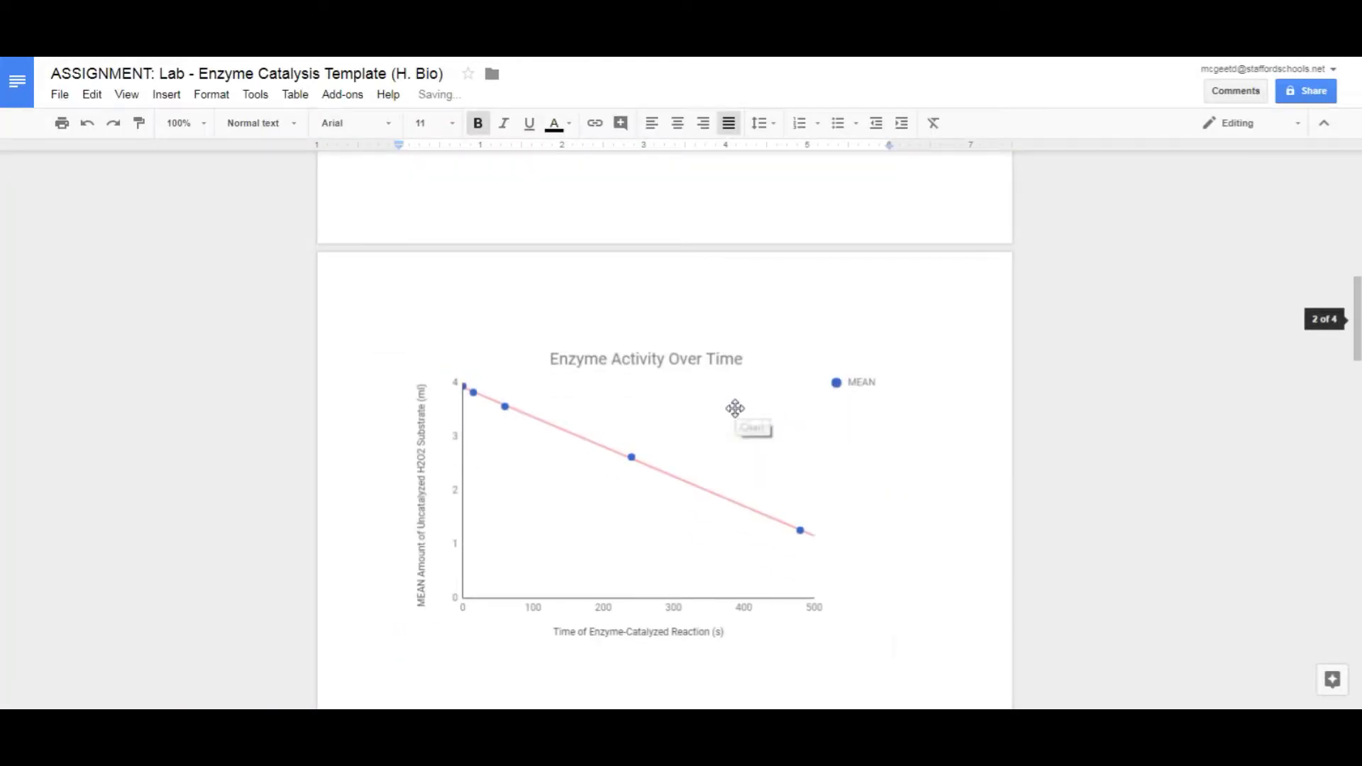
- Shrink the pasted chart to well under half the text width and delete a blank line above the Graph heading
{"action": "left_click", "coordinate": [815, 598]}
{"action": "left_click_drag", "start_coordinate": [891, 653], "coordinate": [593, 461]}
{"action": "scroll", "coordinate": [627, 450], "scroll_direction": "up", "scroll_amount": 10}
{"action": "scroll", "coordinate": [629, 451], "scroll_direction": "down", "scroll_amount": 3}
{"action": "left_click", "coordinate": [549, 350]}
{"action": "left_click", "coordinate": [548, 380]}
{"action": "key", "text": "BackSpace"}
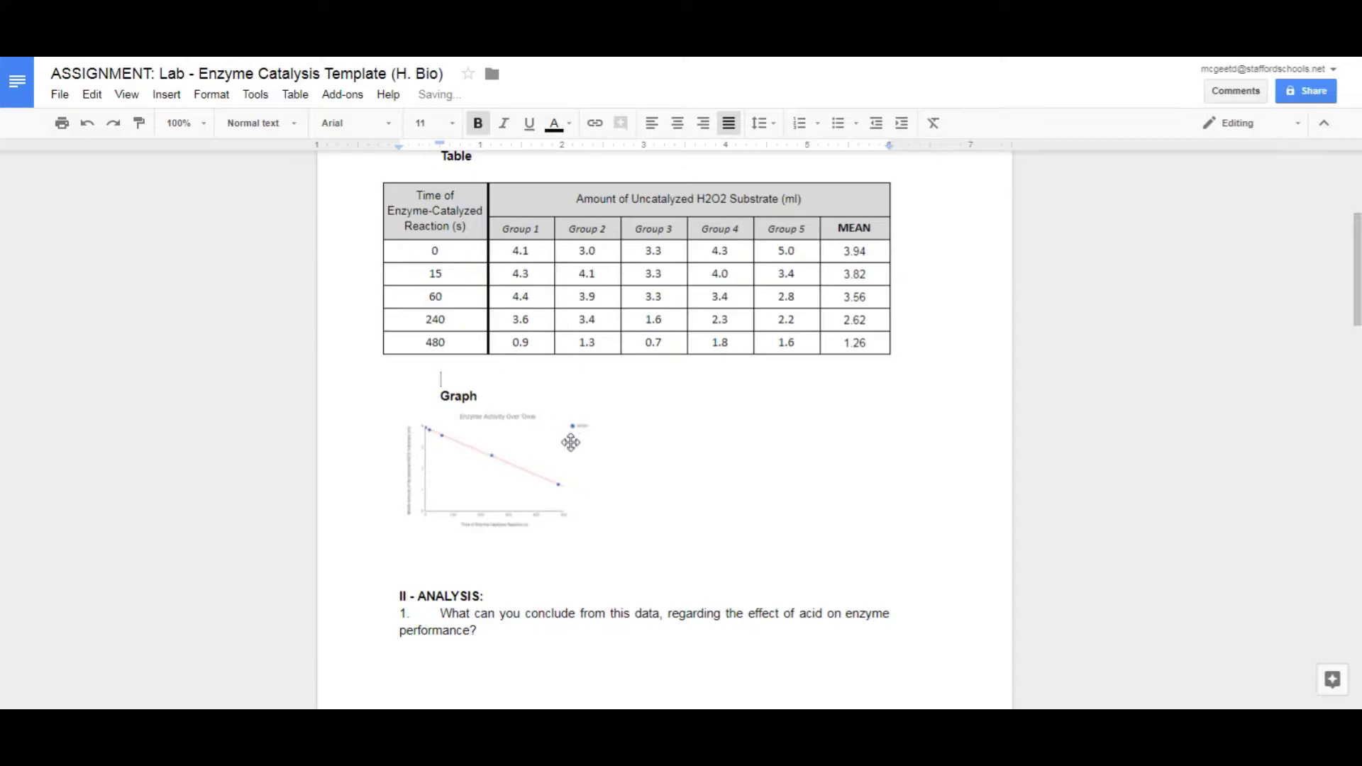
- Enlarge the chart proportionally to roughly two thirds of the text width
{"action": "left_click", "coordinate": [546, 446]}
{"action": "left_click_drag", "start_coordinate": [593, 533], "coordinate": [713, 611]}
{"action": "scroll", "coordinate": [713, 546], "scroll_direction": "down", "scroll_amount": 1}
{"action": "left_click_drag", "start_coordinate": [713, 527], "coordinate": [845, 606]}
{"action": "scroll", "coordinate": [647, 479], "scroll_direction": "down", "scroll_amount": 5}
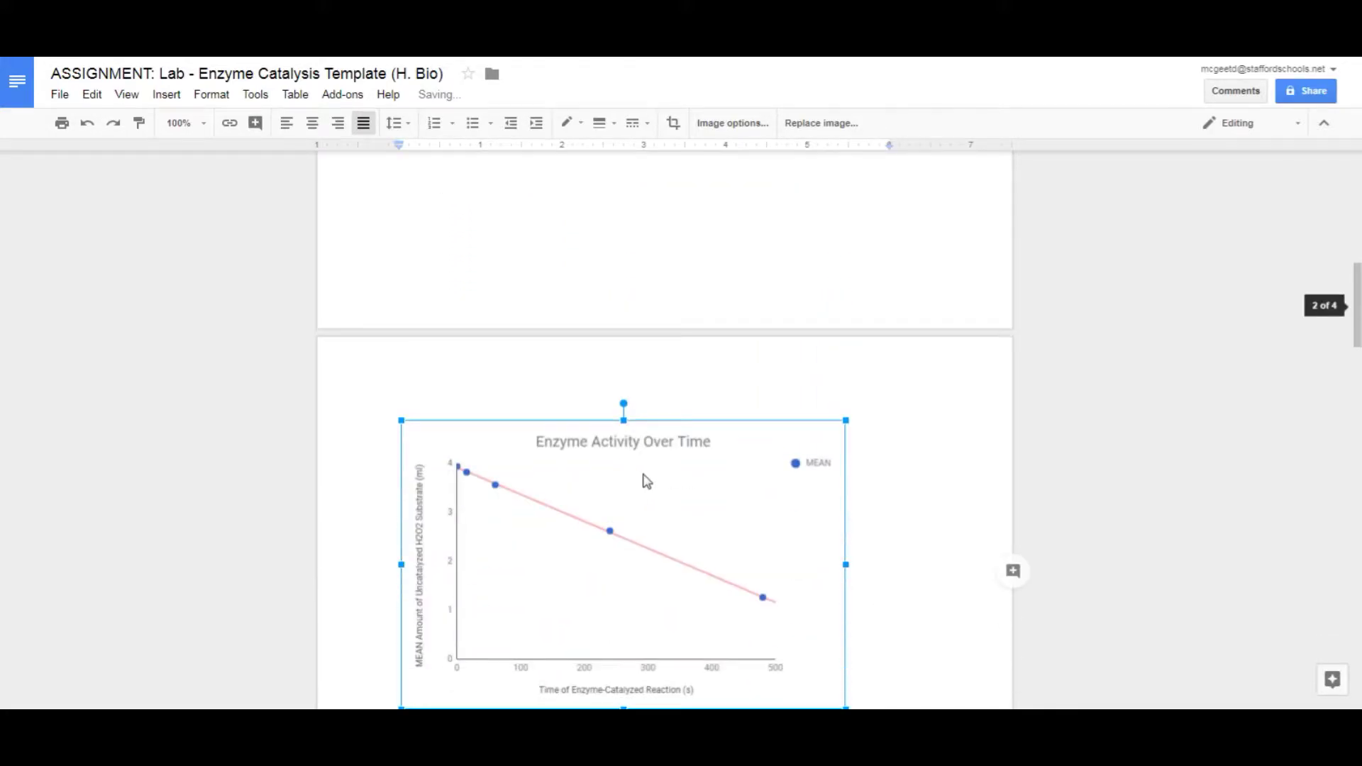
{"action": "key", "text": "ctrl+z"}
- Enlarge the chart slightly to about three quarters of the text width and center it on the page
{"action": "left_click_drag", "start_coordinate": [752, 431], "coordinate": [780, 451]}
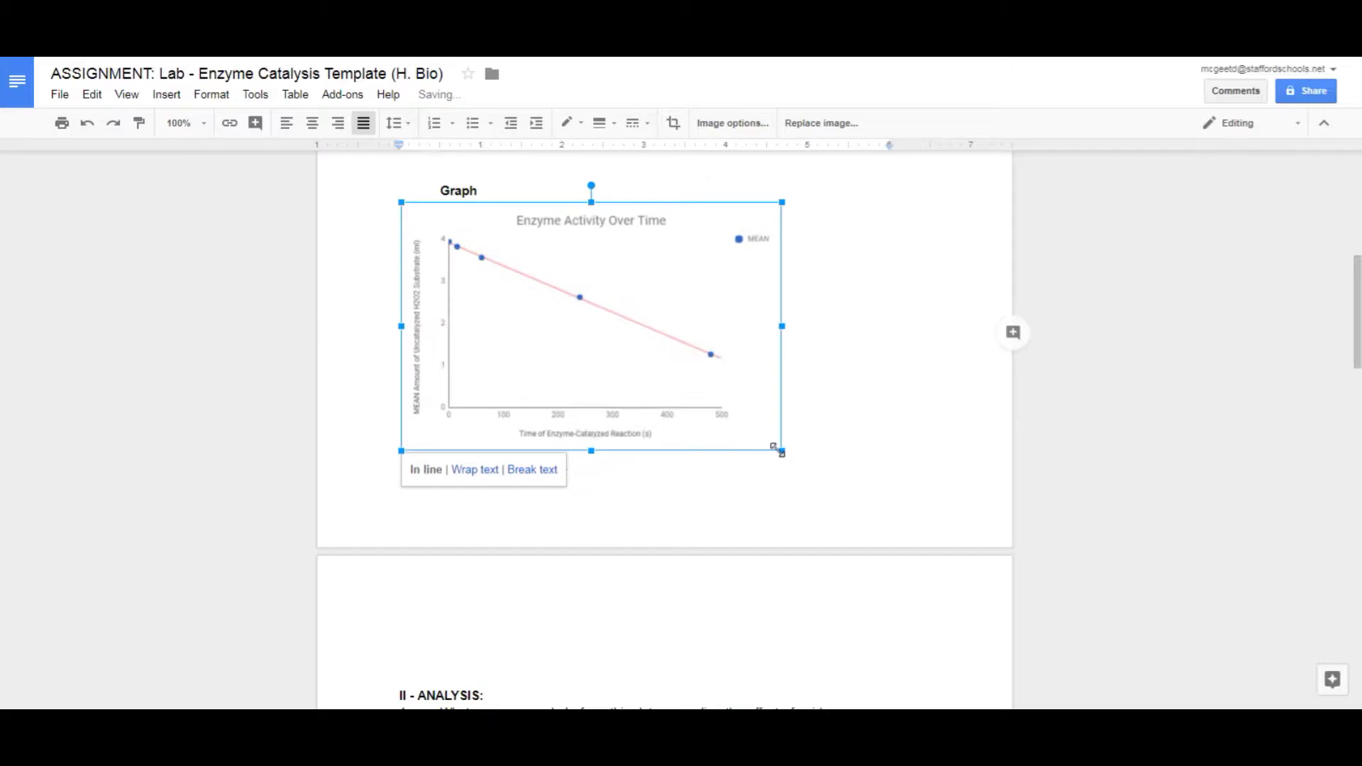
{"action": "left_click", "coordinate": [312, 124]}
{"action": "scroll", "coordinate": [1005, 412], "scroll_direction": "up", "scroll_amount": 3}
{"action": "scroll", "coordinate": [1006, 413], "scroll_direction": "up", "scroll_amount": 3}
{"action": "scroll", "coordinate": [970, 411], "scroll_direction": "down", "scroll_amount": 2}
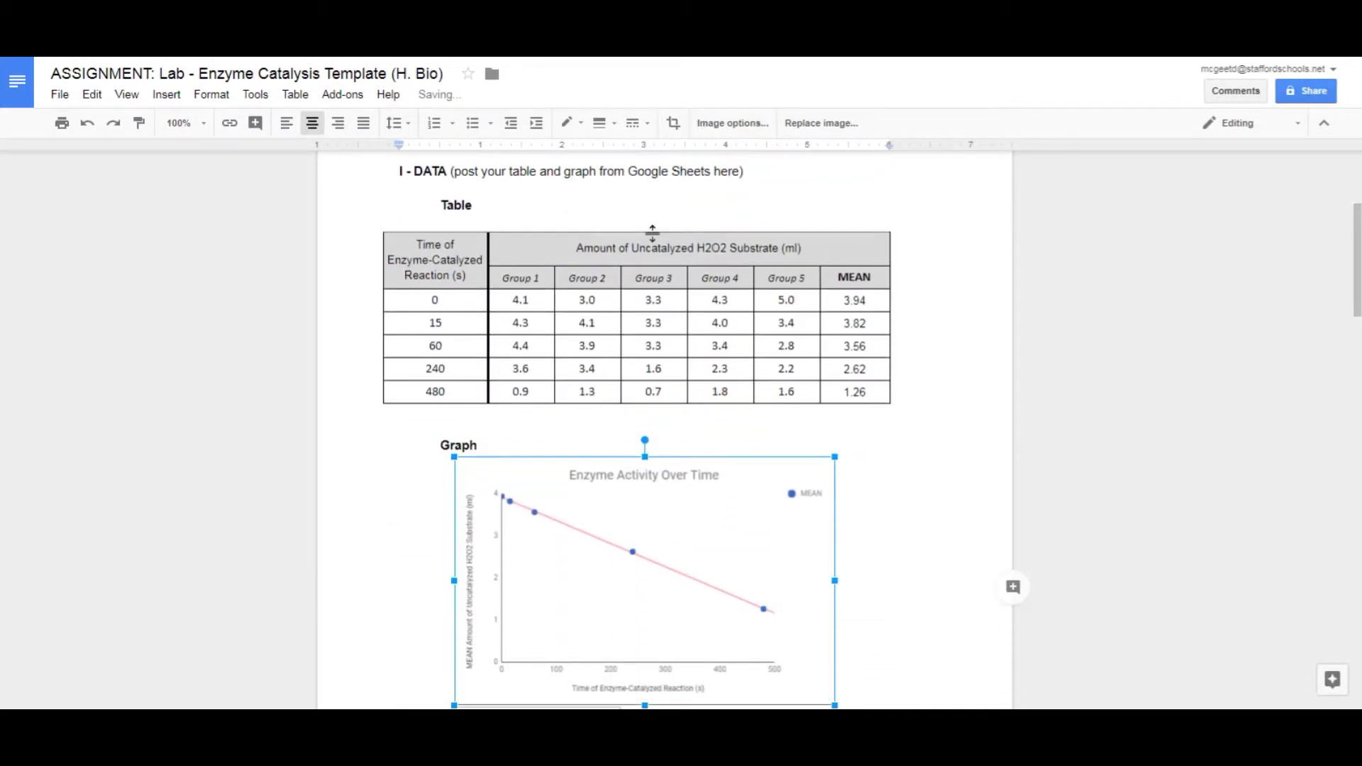
- Try to center the whole data table on the page beneath the Table heading
{"action": "left_click", "coordinate": [472, 253]}
{"action": "left_click_drag", "start_coordinate": [472, 253], "coordinate": [881, 395]}
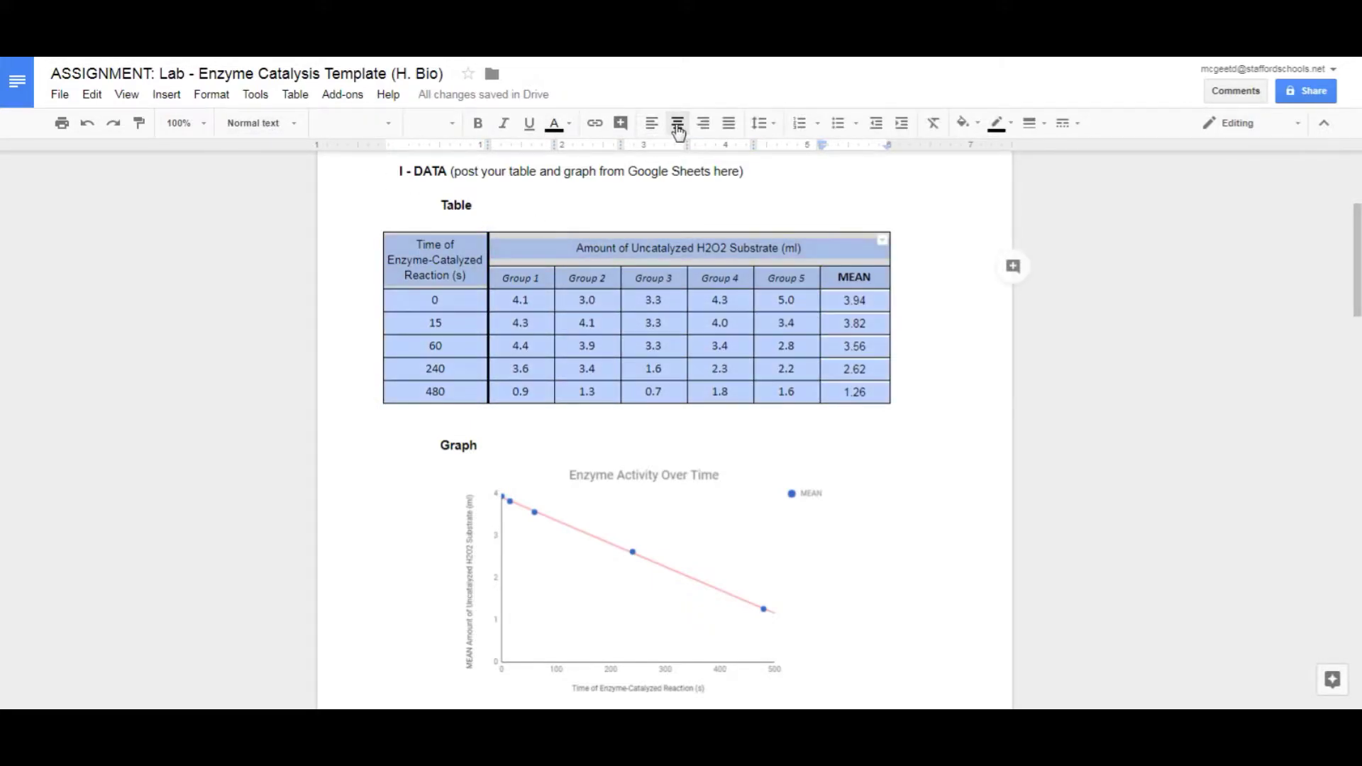
{"action": "left_click", "coordinate": [385, 154]}
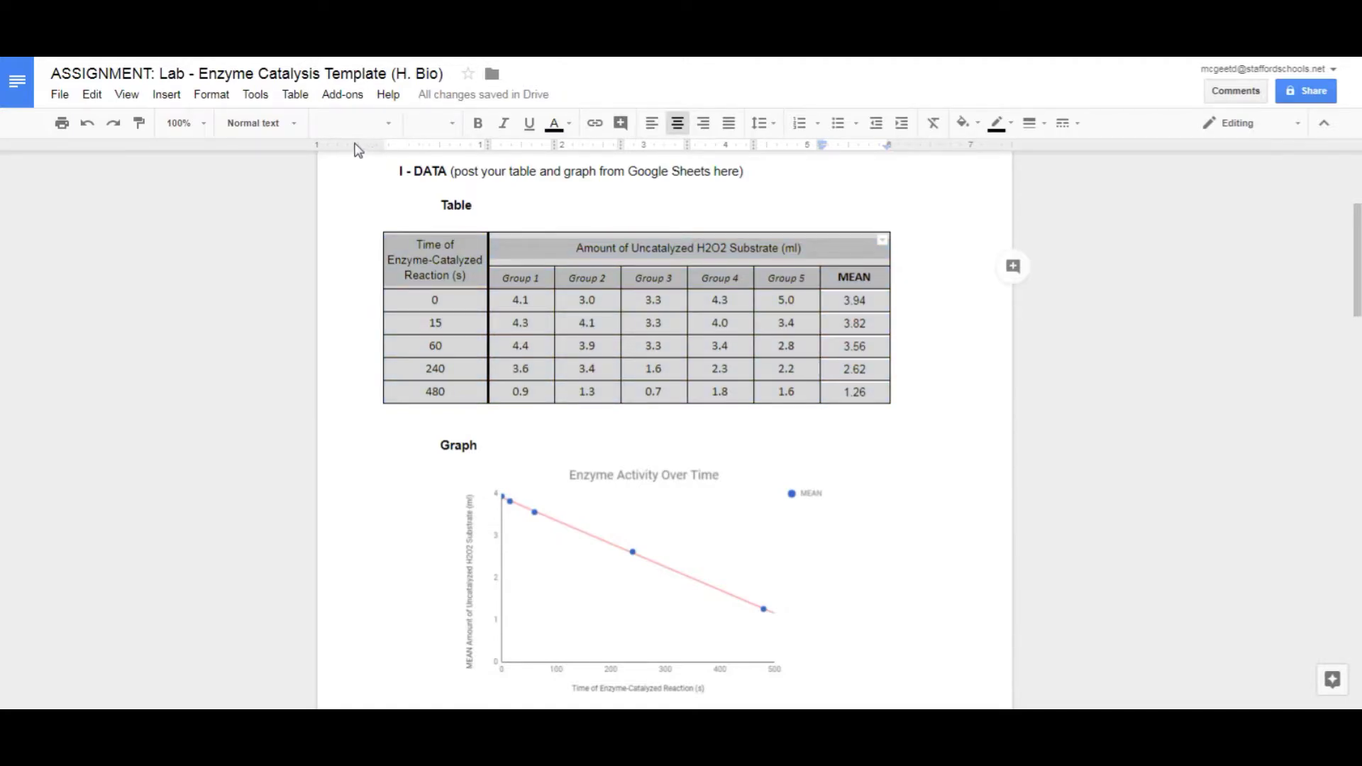
{"action": "left_click", "coordinate": [460, 224]}
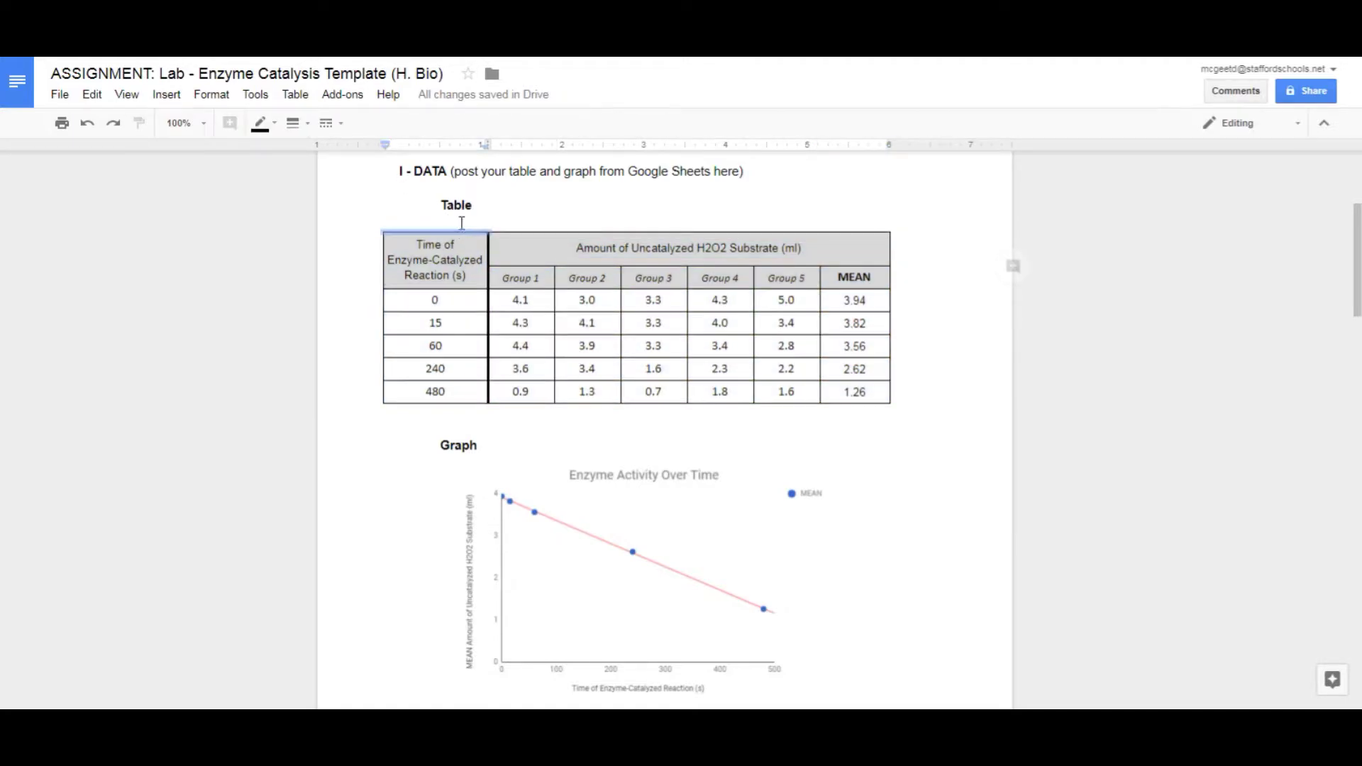
{"action": "left_click", "coordinate": [447, 248]}
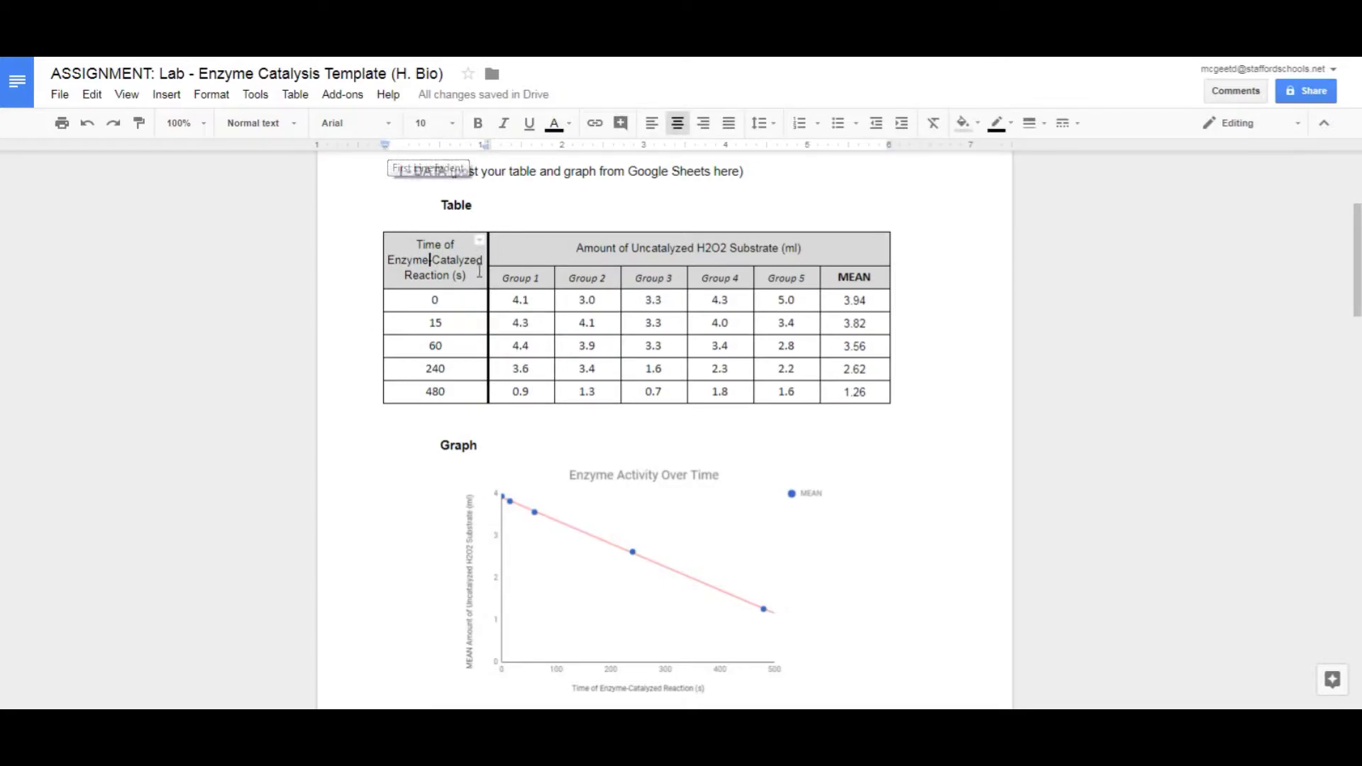
{"action": "left_click", "coordinate": [946, 447]}
{"action": "scroll", "coordinate": [940, 448], "scroll_direction": "down", "scroll_amount": 2}
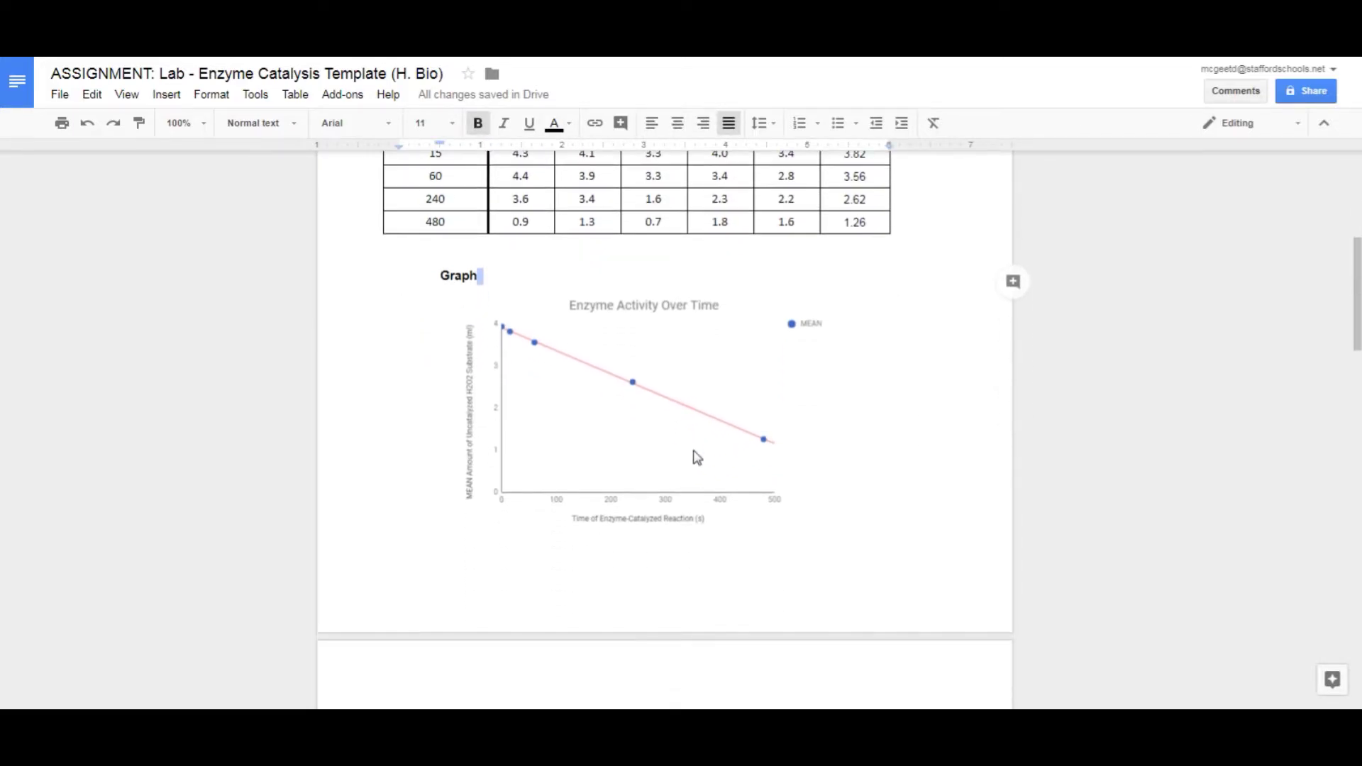
{"action": "left_click", "coordinate": [693, 450]}
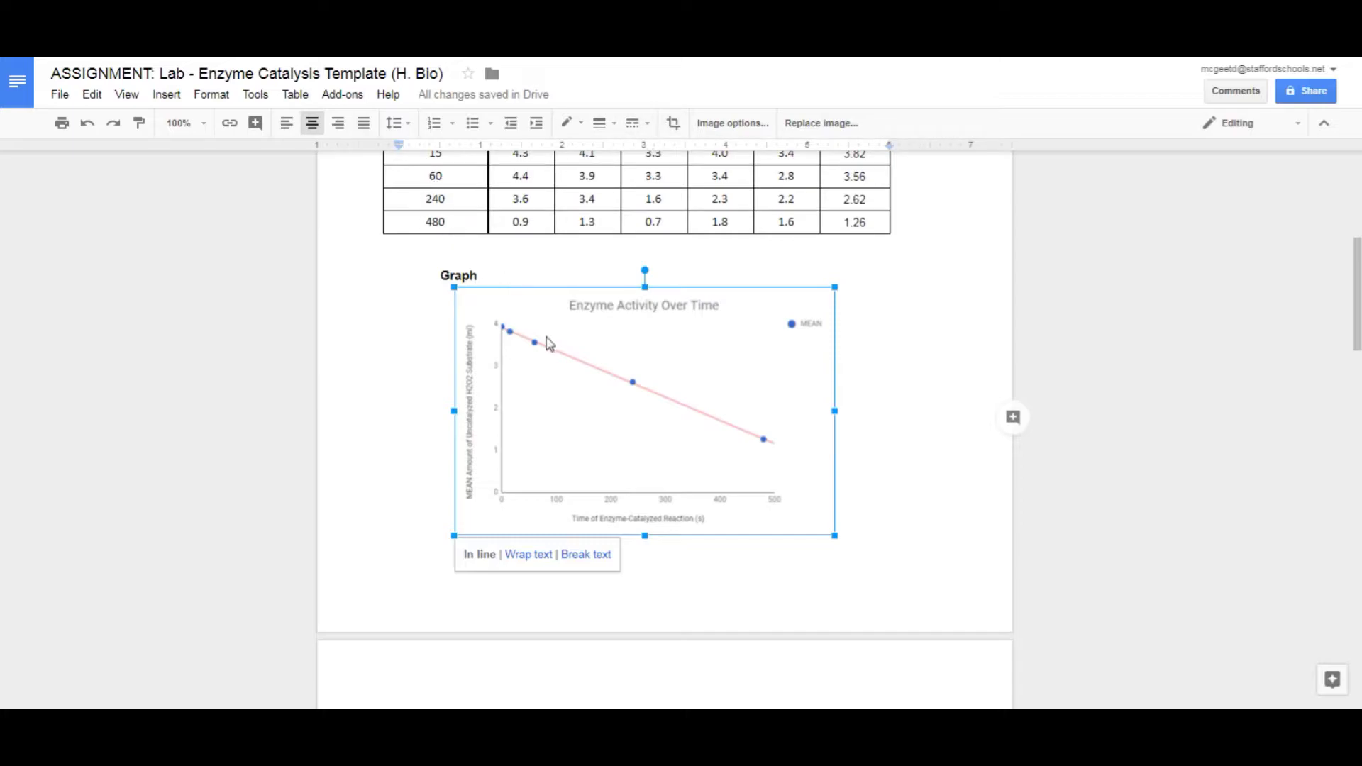
{"action": "left_click", "coordinate": [568, 123]}
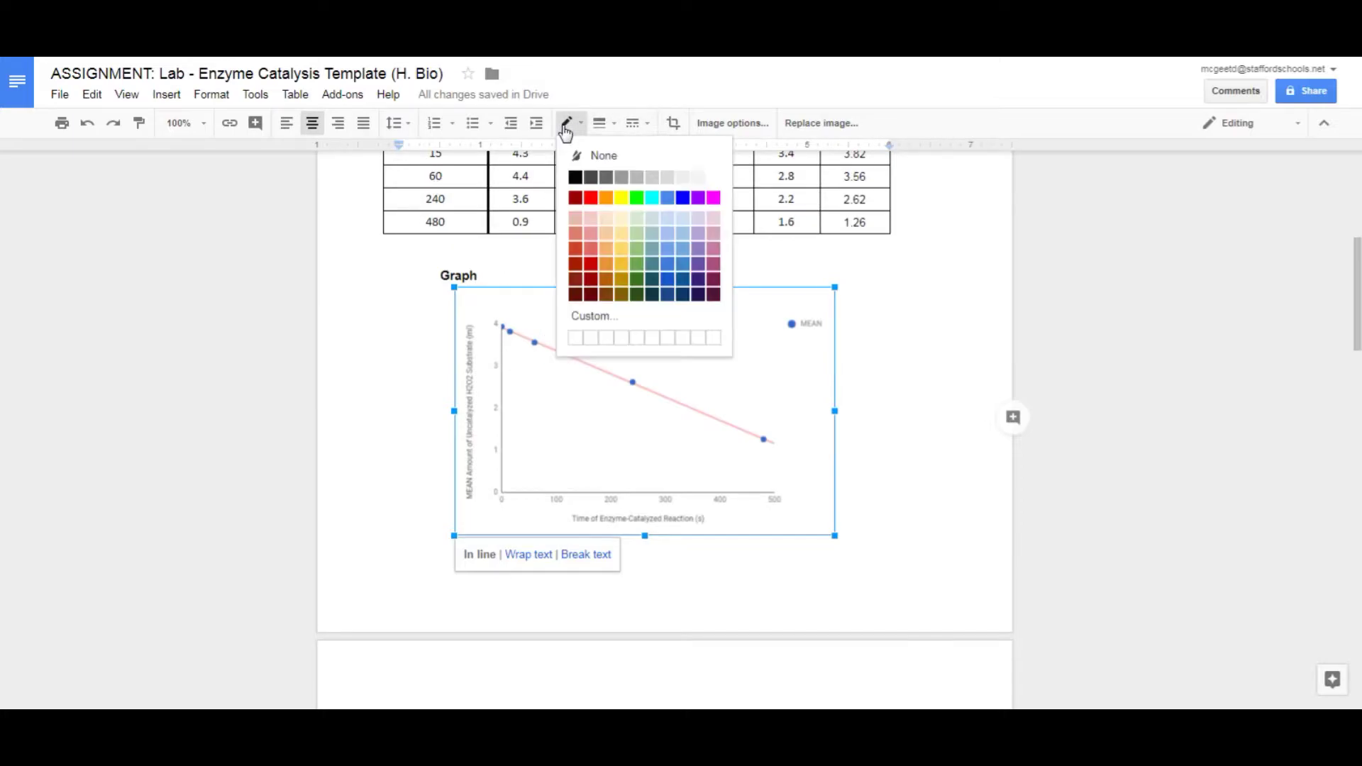
{"action": "left_click", "coordinate": [606, 126]}
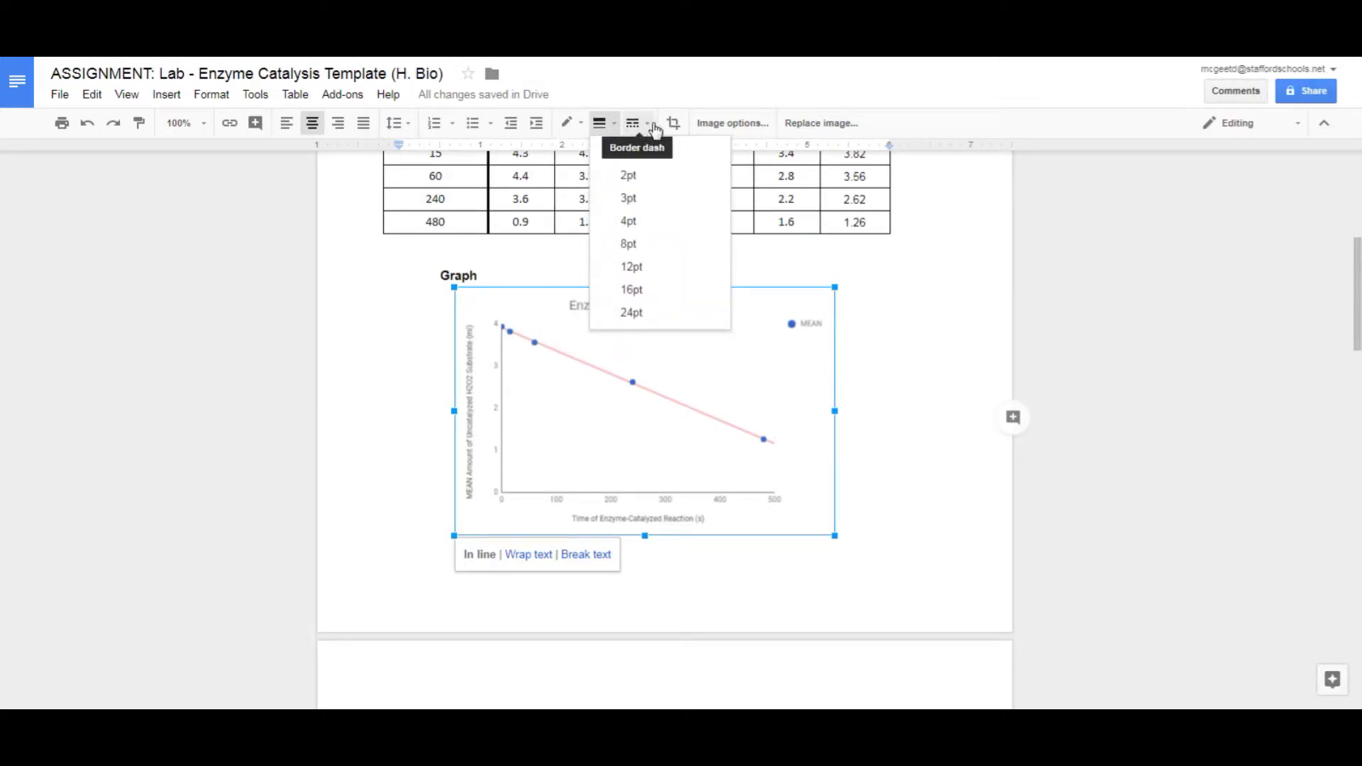
{"action": "key", "text": "Escape"}
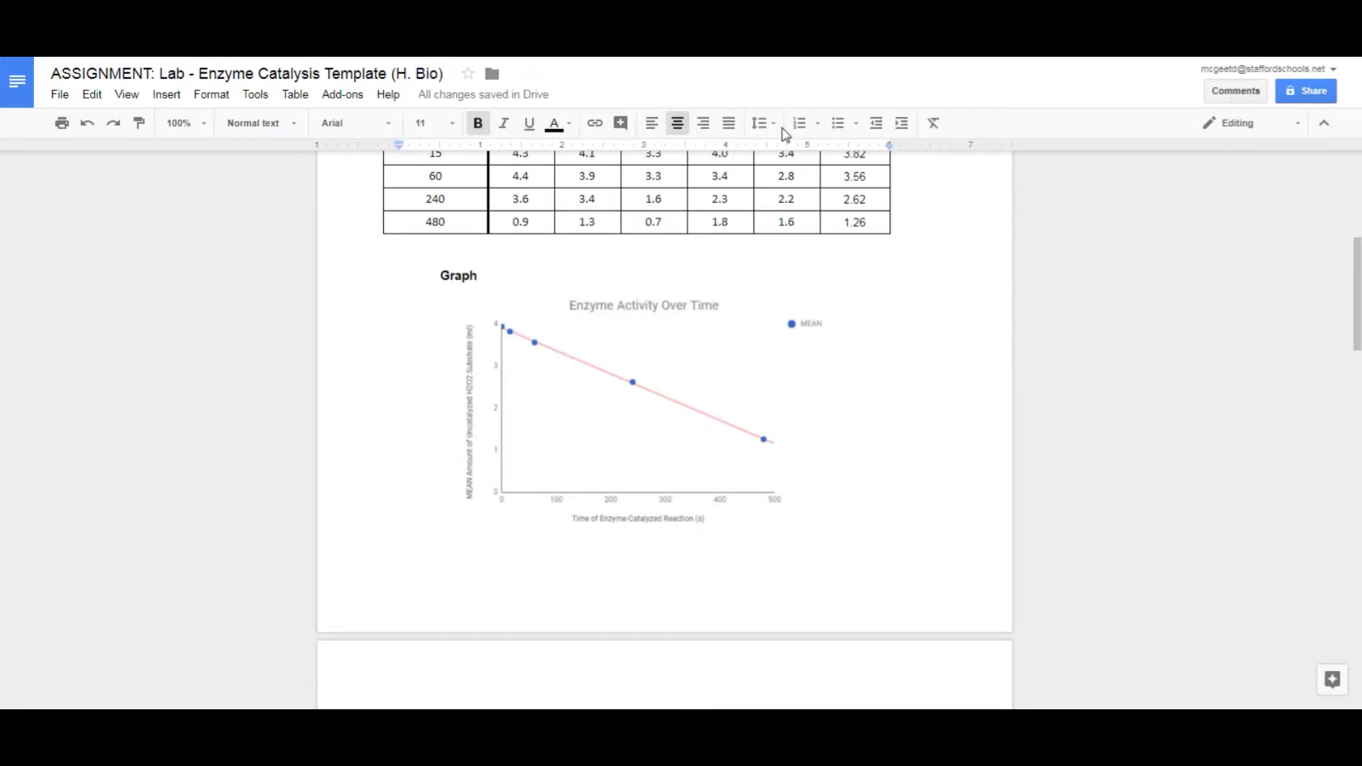
{"action": "left_click", "coordinate": [807, 372]}
{"action": "key", "text": "Escape"}
{"action": "scroll", "coordinate": [930, 530], "scroll_direction": "down", "scroll_amount": 1}
{"action": "scroll", "coordinate": [931, 526], "scroll_direction": "down", "scroll_amount": 2}
{"action": "left_click", "coordinate": [678, 343]}
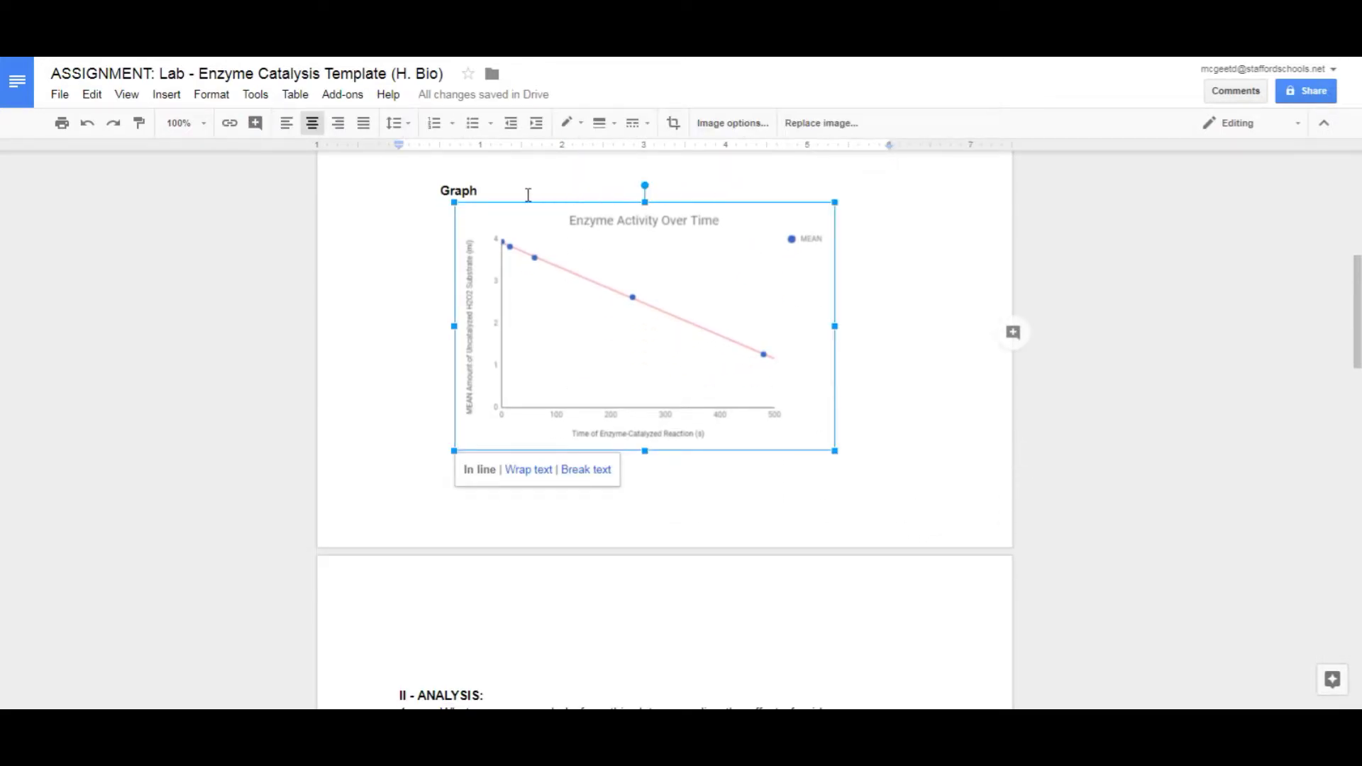
{"action": "left_click", "coordinate": [913, 348]}
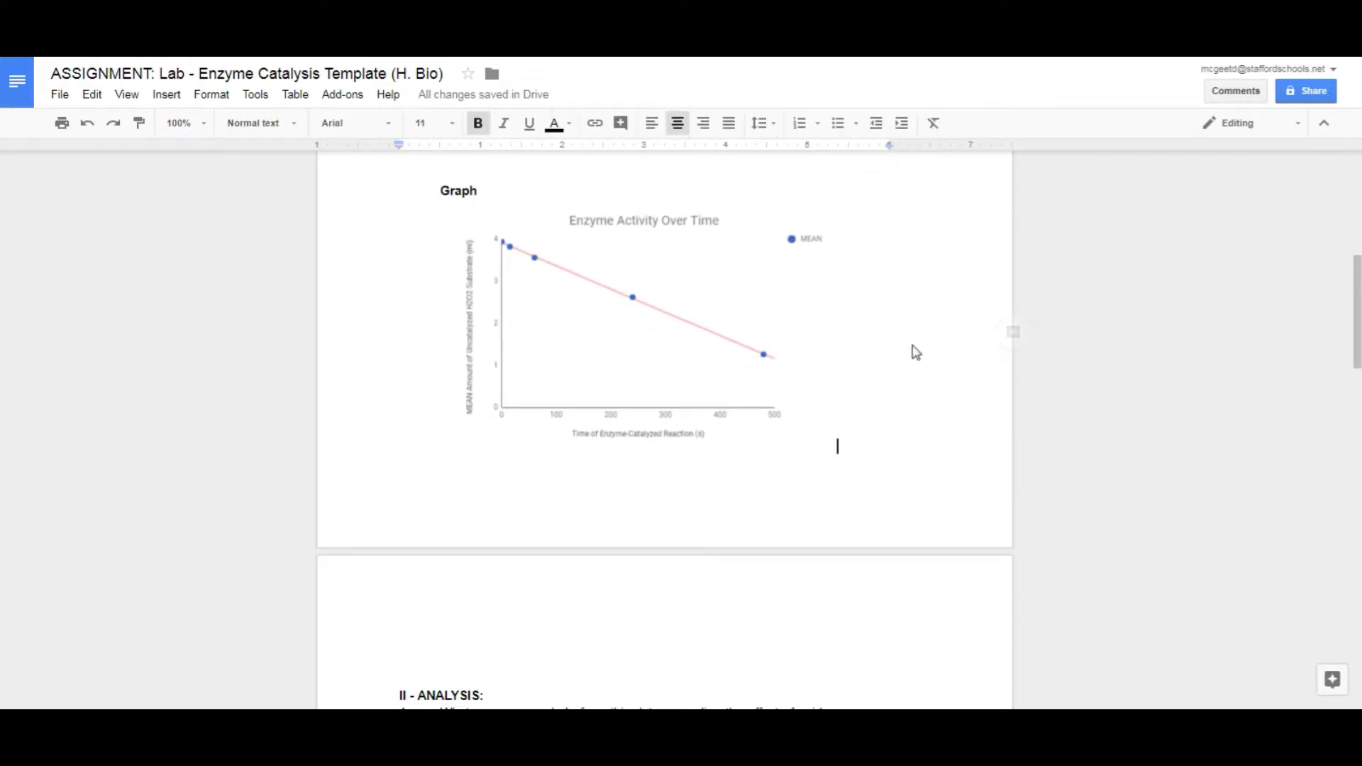
- Review the layout below the graph and the II - Analysis questions, including the r-squared calculation instructions
{"action": "scroll", "coordinate": [841, 462], "scroll_direction": "down", "scroll_amount": 1}
{"action": "scroll", "coordinate": [841, 463], "scroll_direction": "down", "scroll_amount": 2}
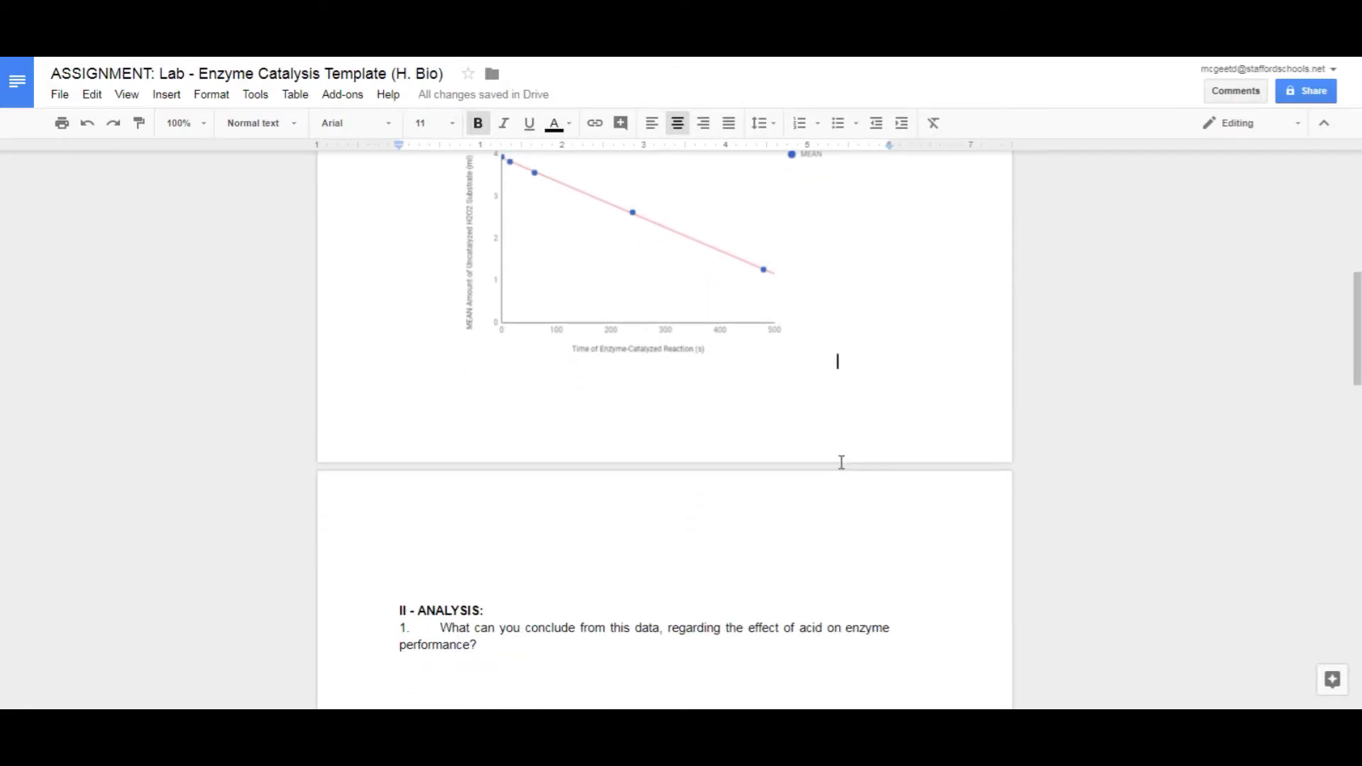
{"action": "scroll", "coordinate": [841, 461], "scroll_direction": "down", "scroll_amount": 3}
{"action": "scroll", "coordinate": [842, 461], "scroll_direction": "up", "scroll_amount": 6}
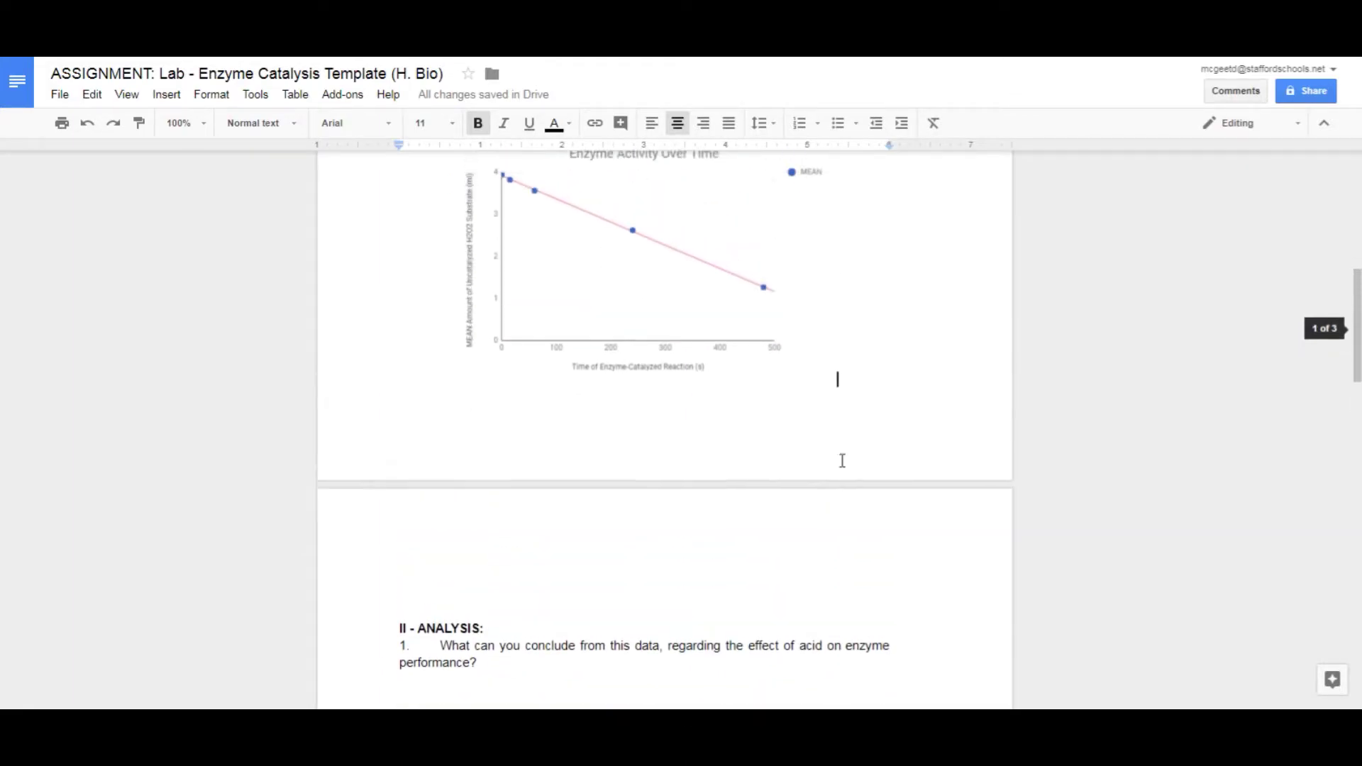
{"action": "scroll", "coordinate": [842, 461], "scroll_direction": "up", "scroll_amount": 1}
{"action": "scroll", "coordinate": [842, 461], "scroll_direction": "down", "scroll_amount": 8}
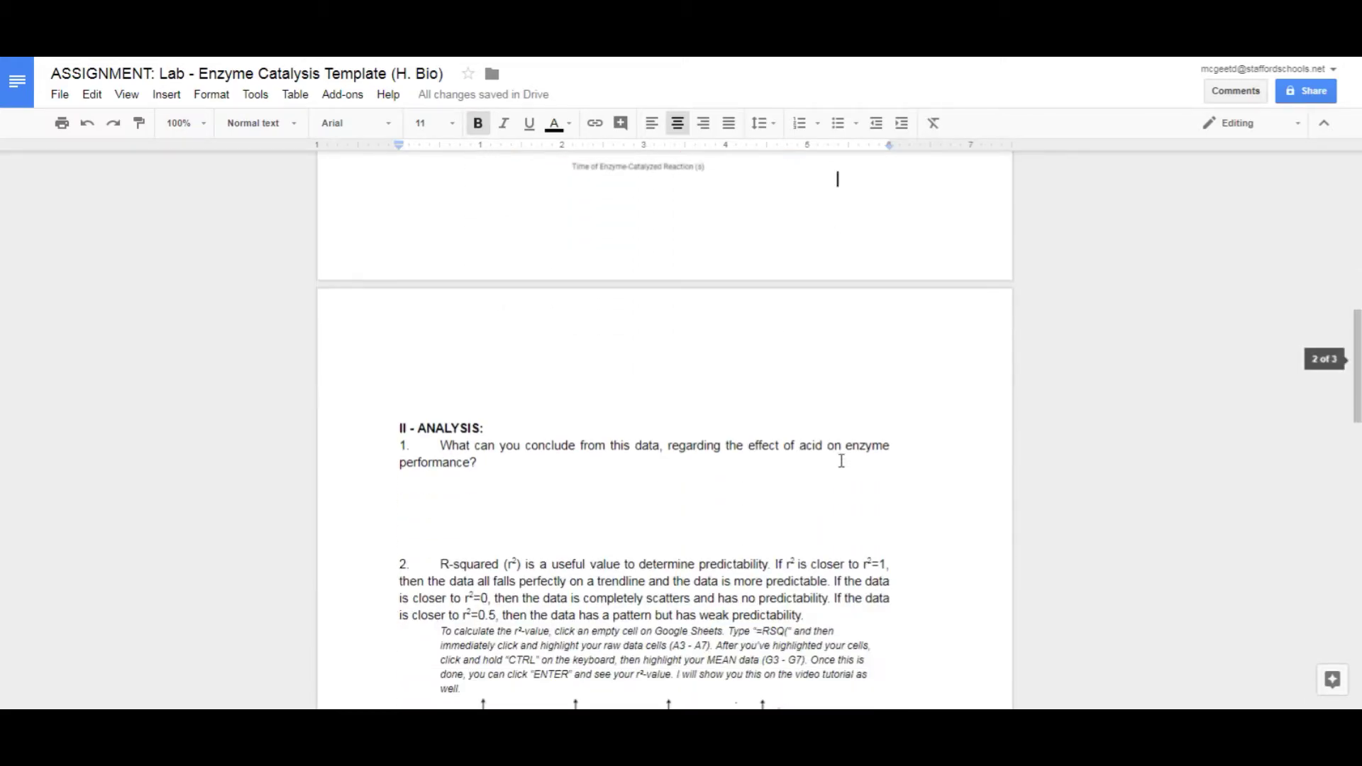
{"action": "scroll", "coordinate": [802, 410], "scroll_direction": "up", "scroll_amount": 3}
{"action": "left_click", "coordinate": [698, 352]}
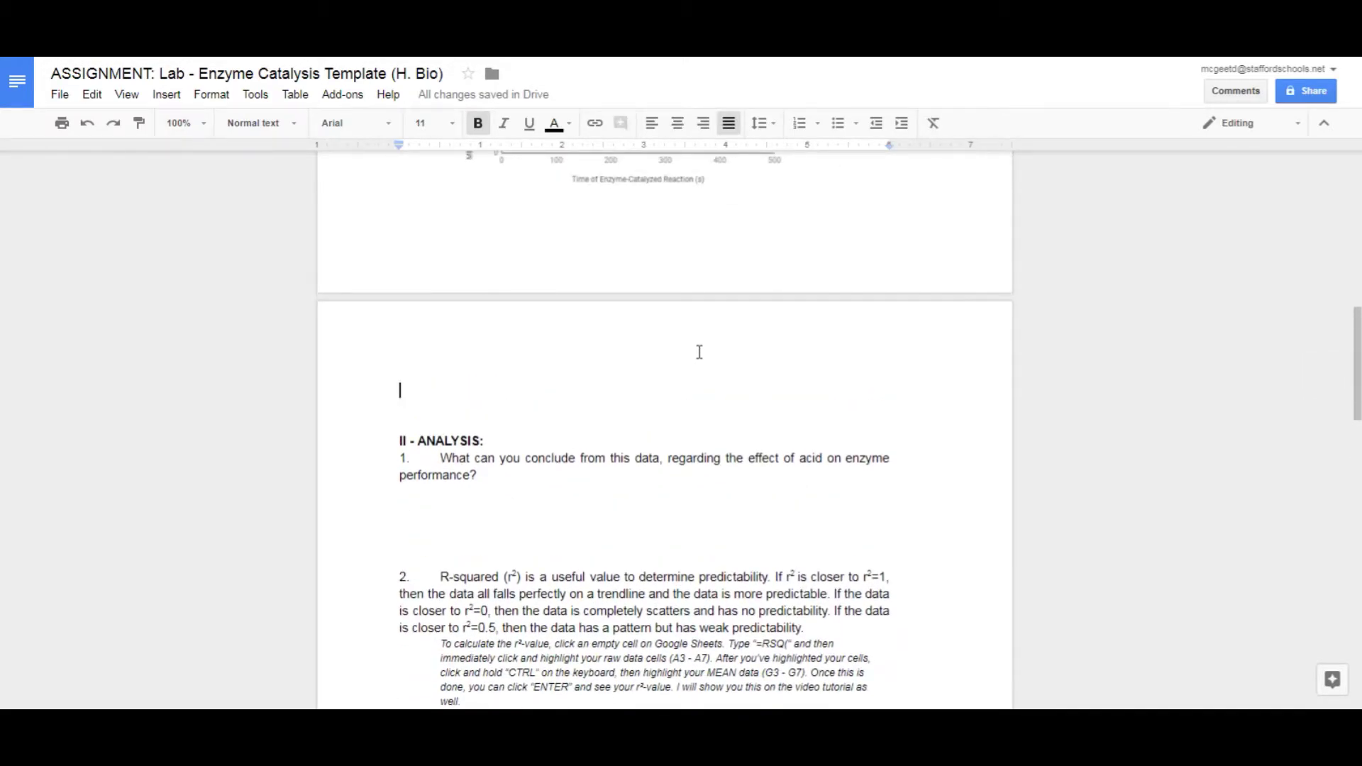
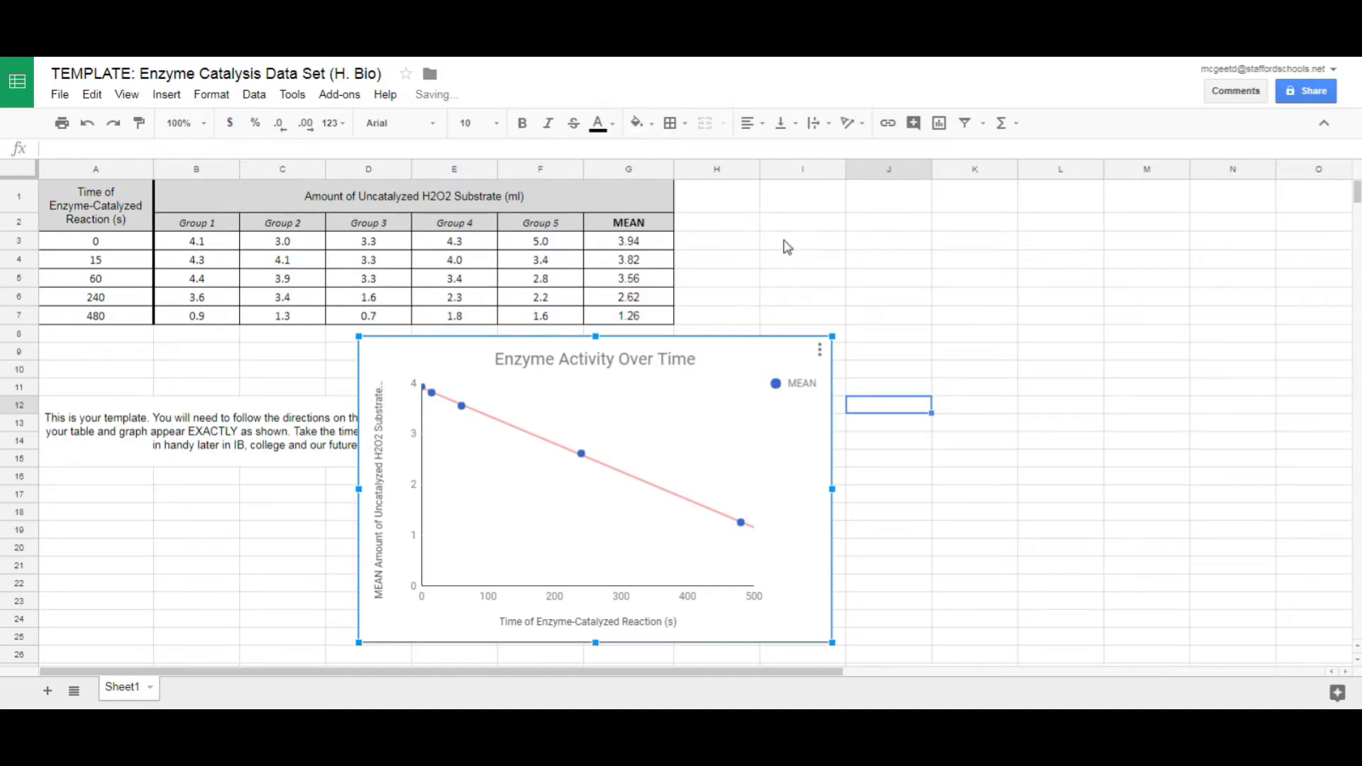
- Calculate the r-squared value in cell I3 with RSQ, using the reaction times A3:A7 and the MEAN values G3:G7
{"action": "left_click", "coordinate": [785, 243]}
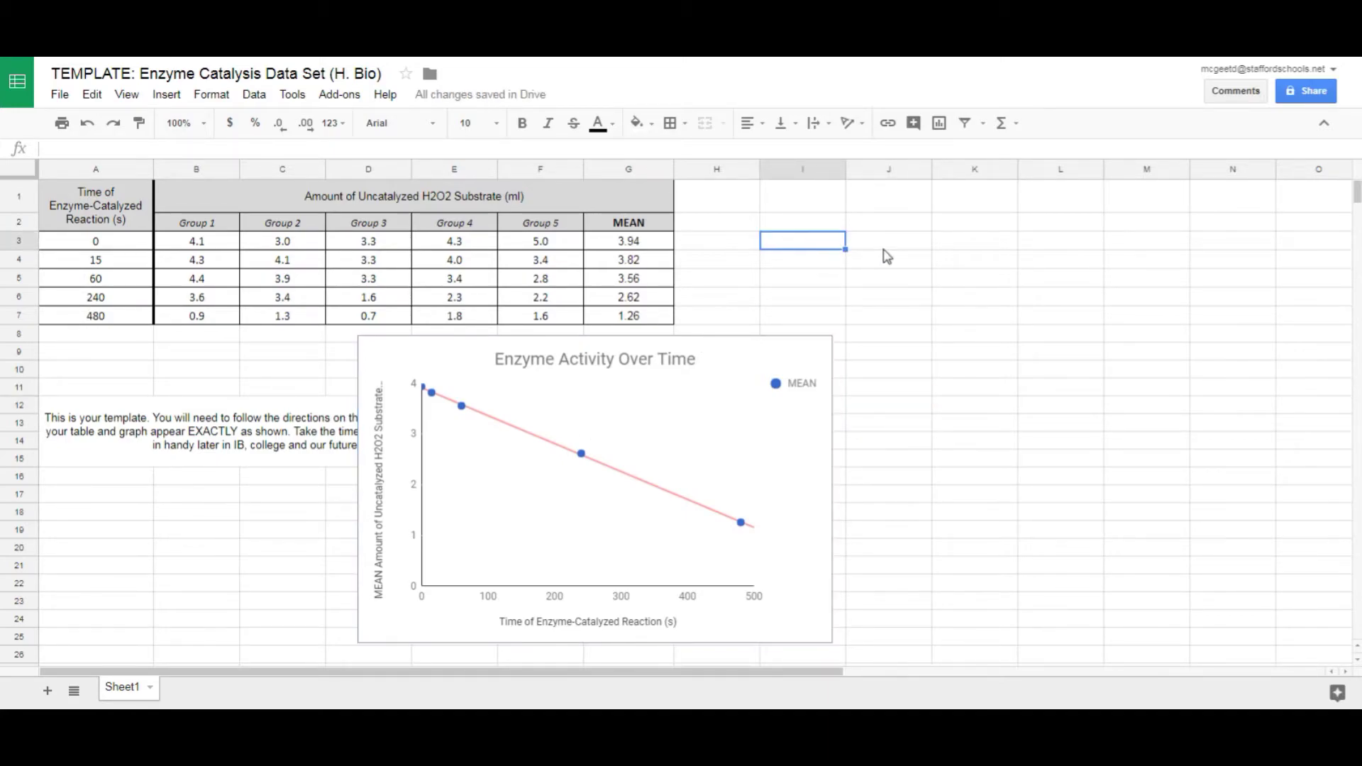
{"action": "type", "text": "="}
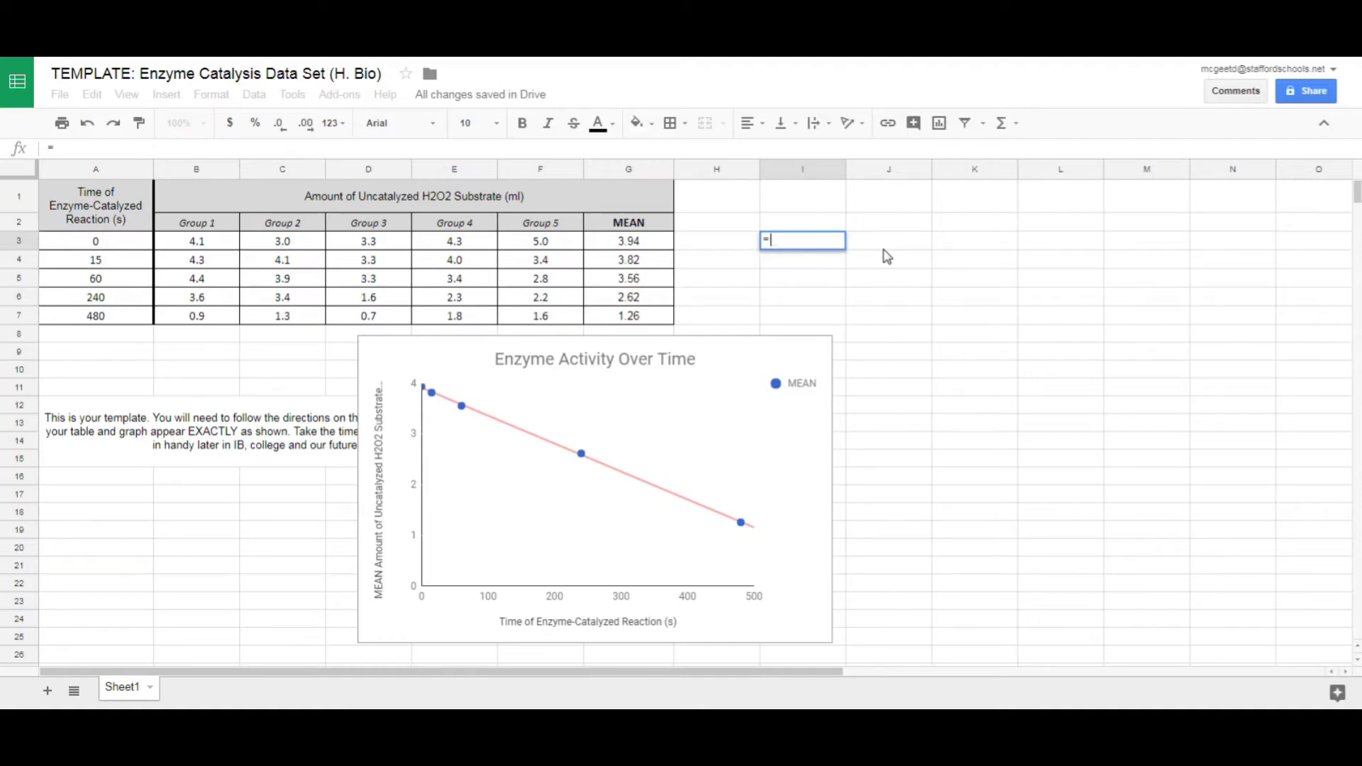
{"action": "type", "text": "RSQ"}
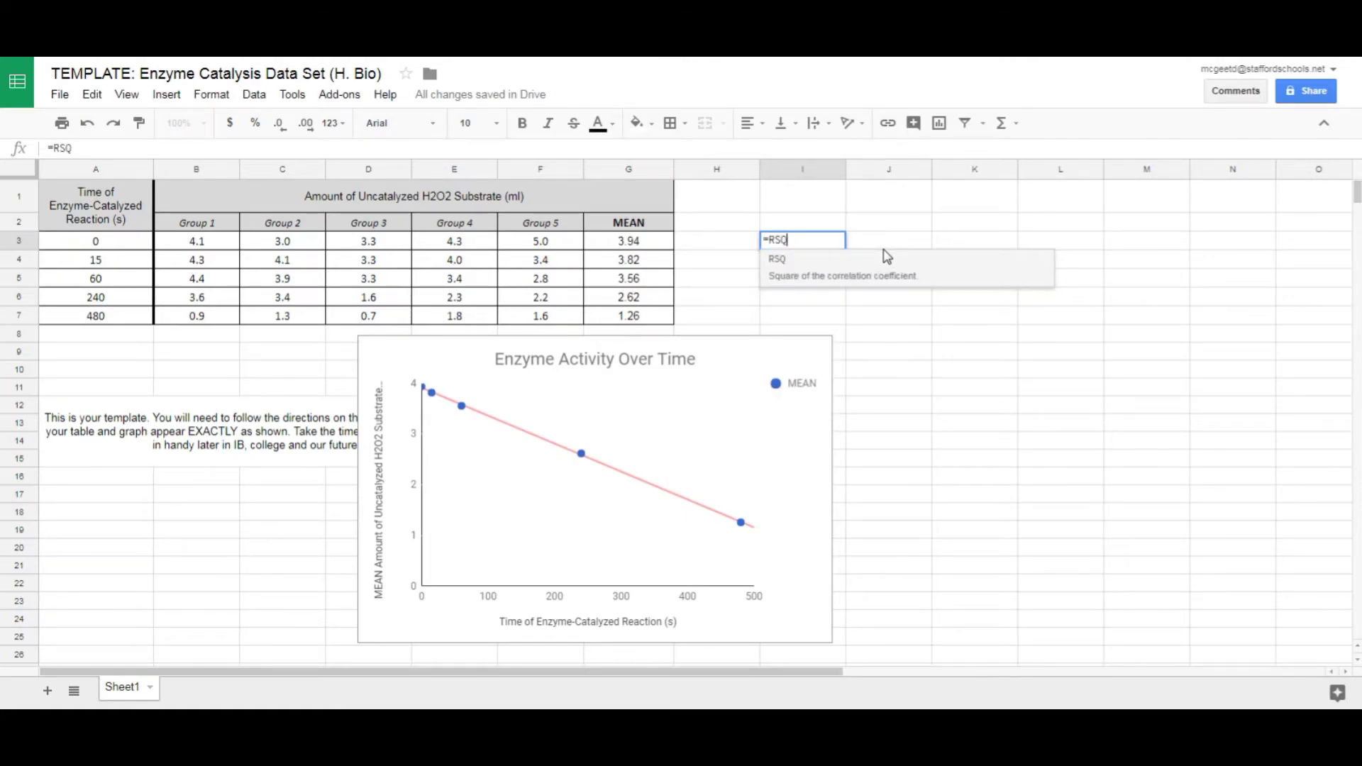
{"action": "type", "text": "("}
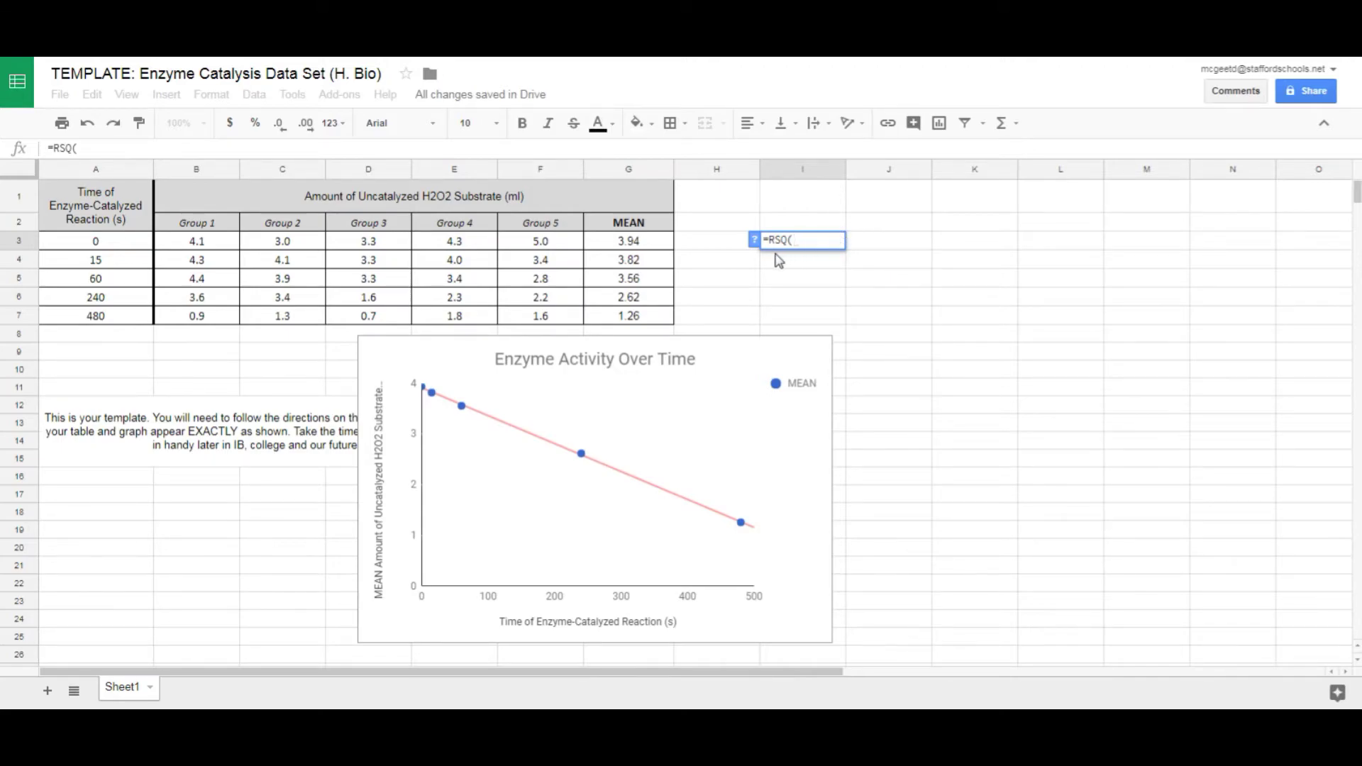
{"action": "left_click", "coordinate": [107, 246]}
{"action": "left_click_drag", "start_coordinate": [107, 245], "coordinate": [98, 318]}
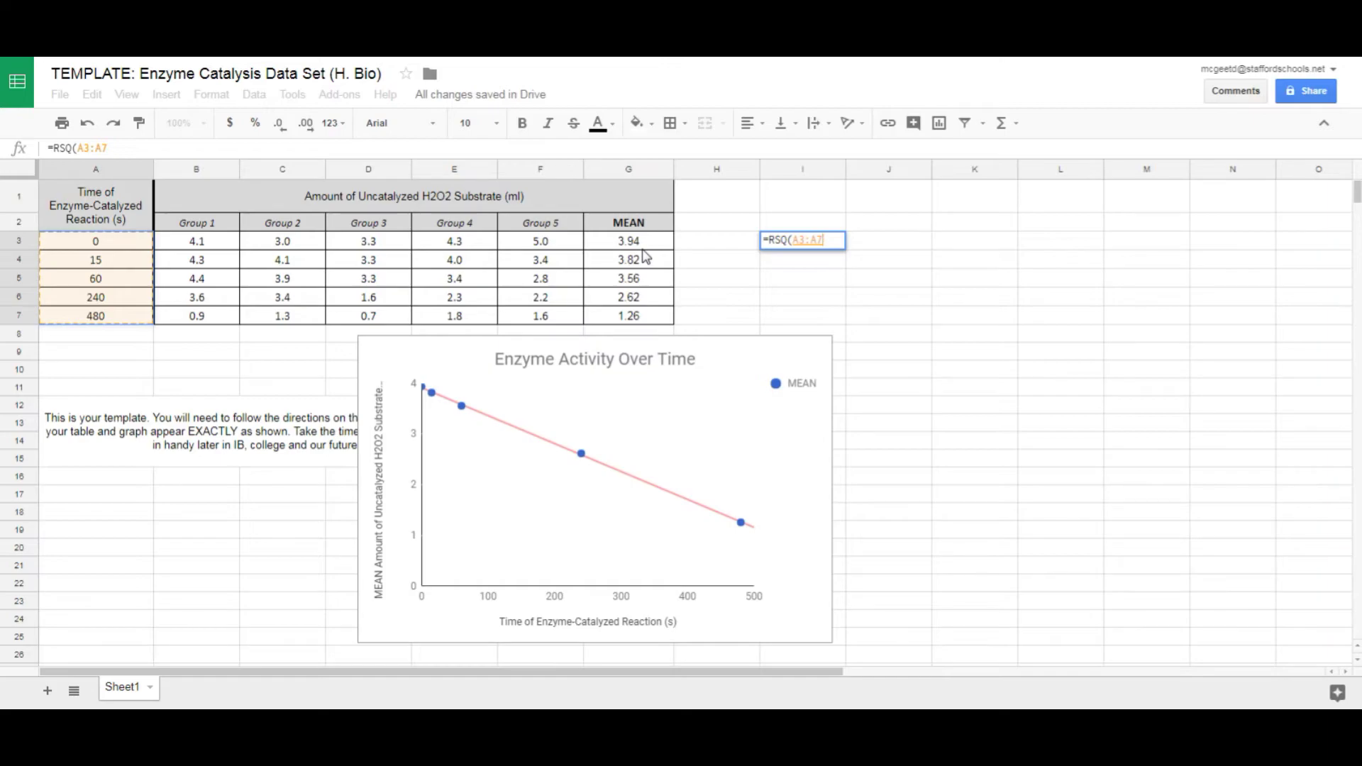
{"action": "type", "text": ","}
{"action": "left_click_drag", "start_coordinate": [647, 243], "coordinate": [640, 319]}
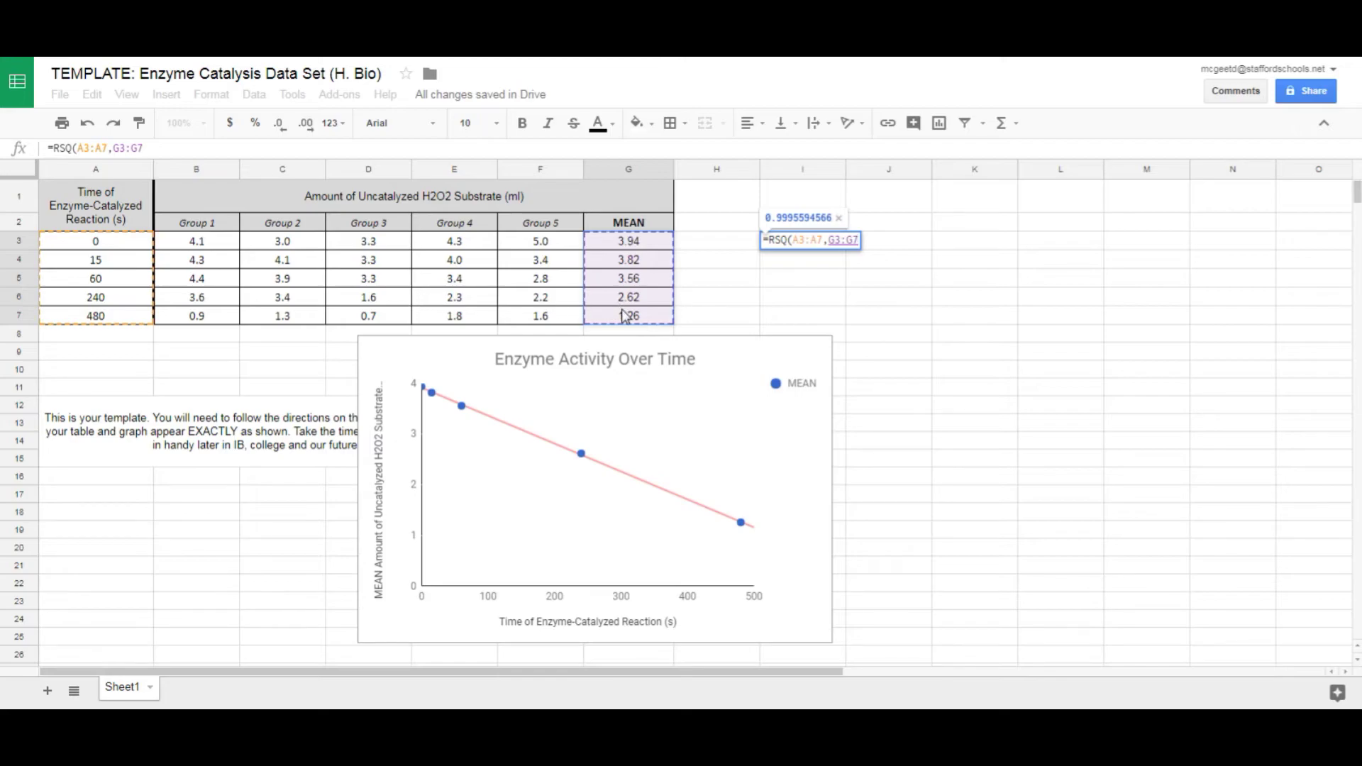
{"action": "key", "text": "Return"}
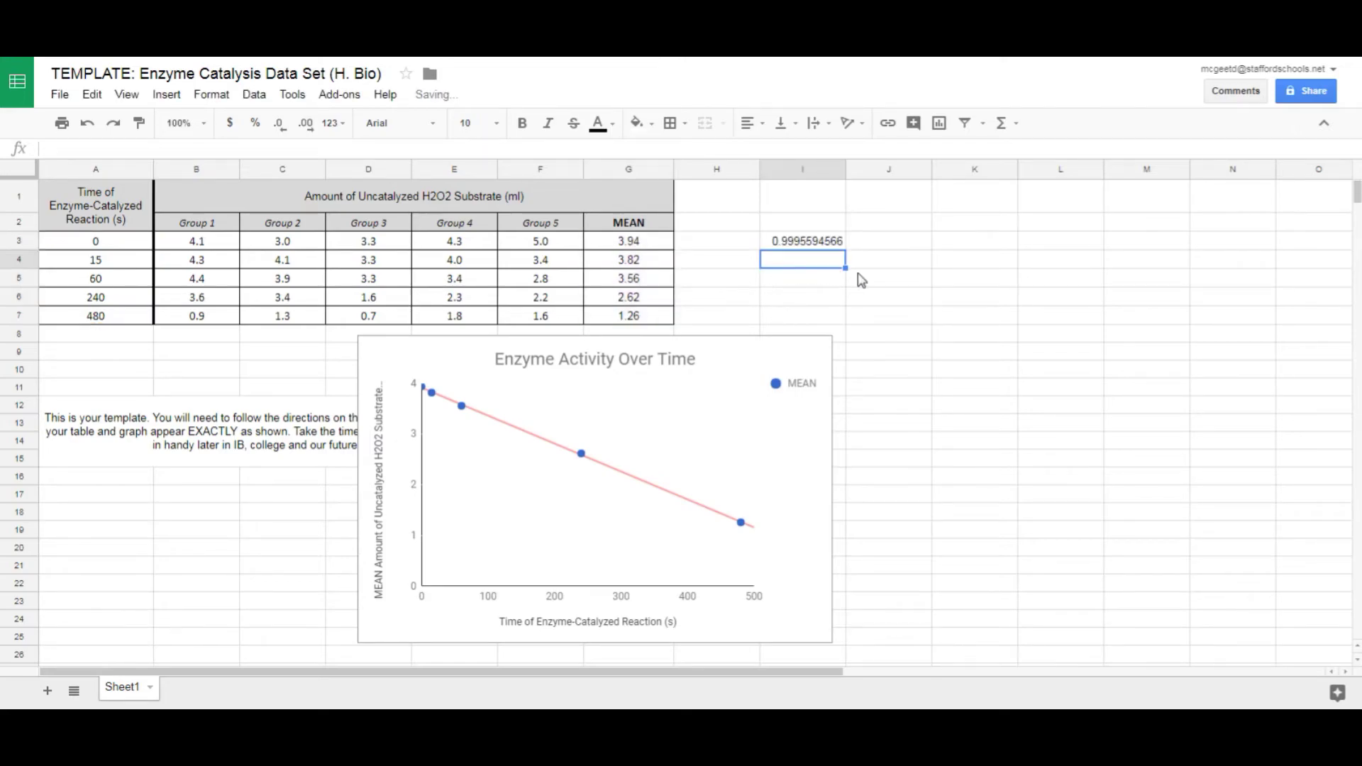
- Reduce the r-squared value in cell I3 to four decimal places
{"action": "left_click", "coordinate": [835, 245]}
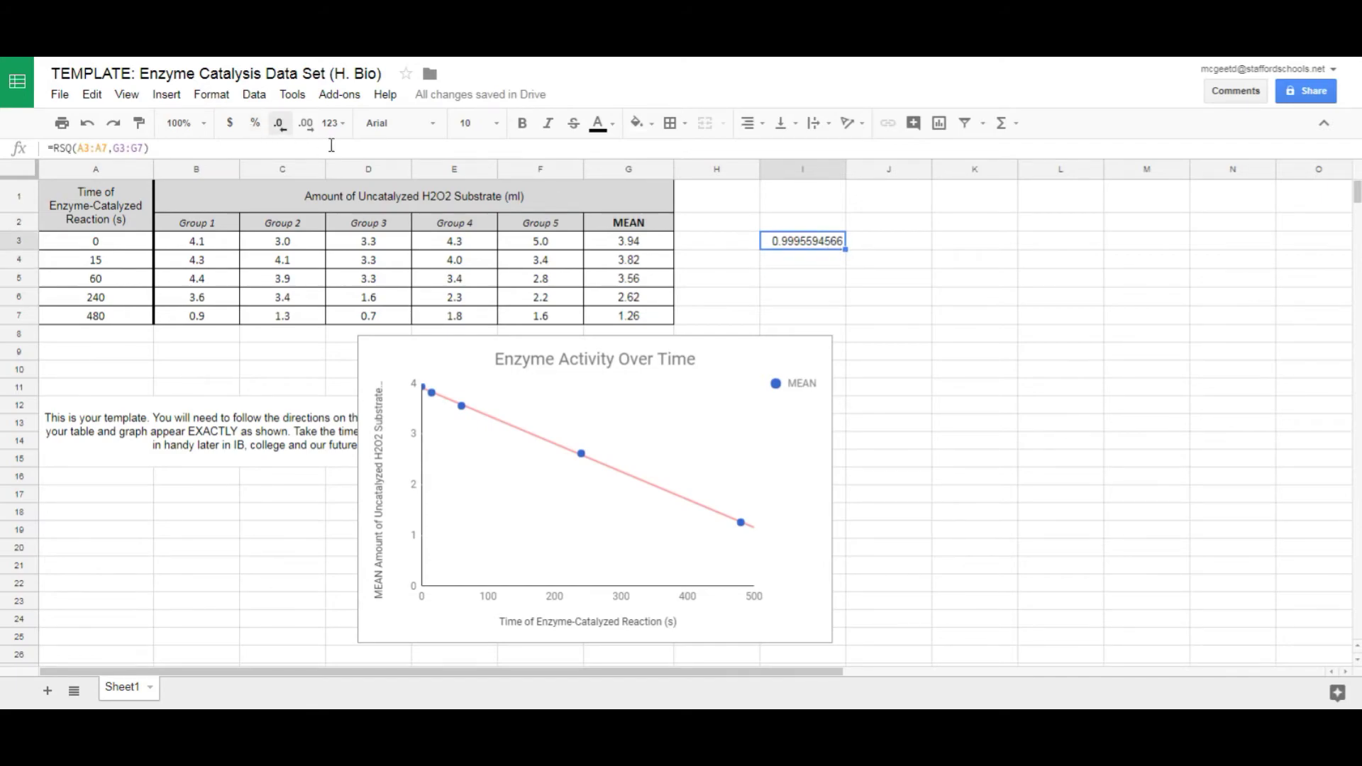
{"action": "left_click", "coordinate": [305, 124]}
{"action": "left_click", "coordinate": [281, 124]}
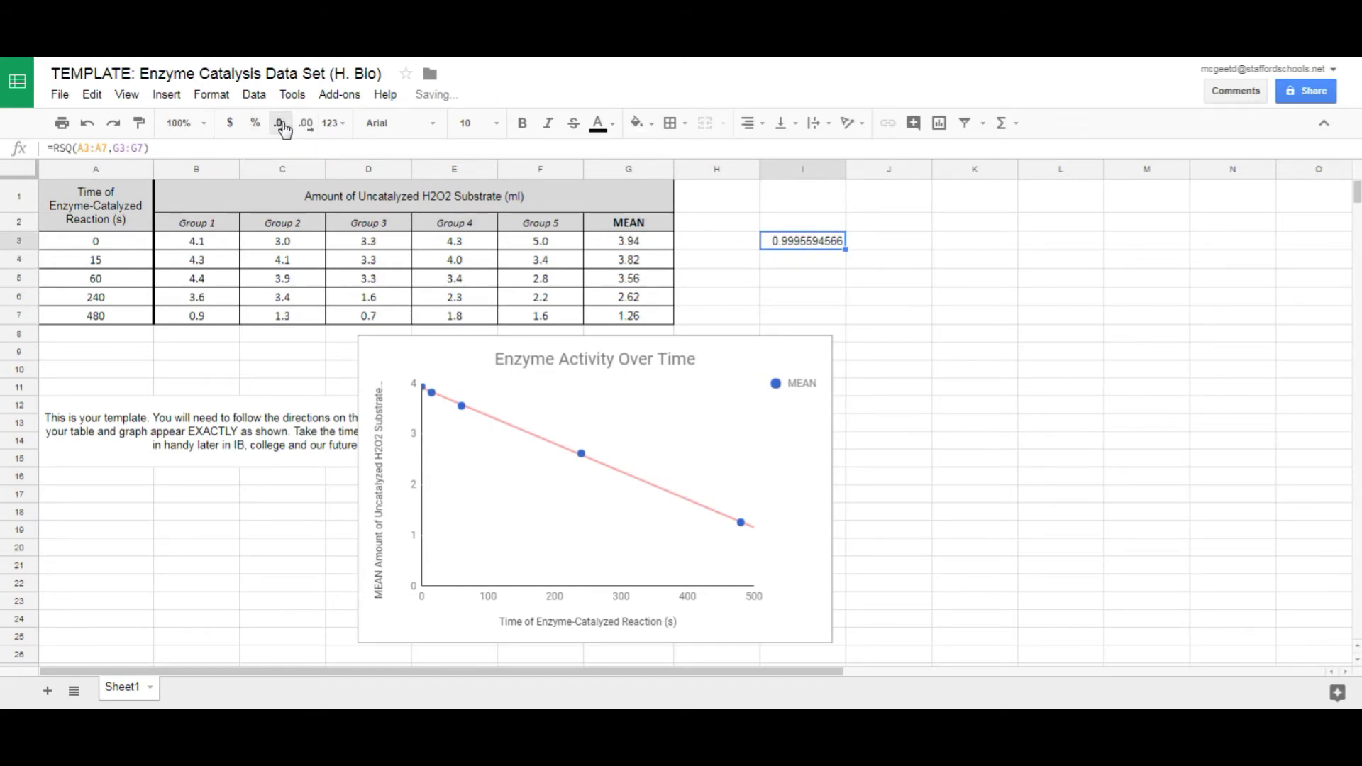
{"action": "left_click", "coordinate": [282, 124]}
{"action": "left_click", "coordinate": [281, 124]}
{"action": "left_click", "coordinate": [281, 125]}
{"action": "left_click", "coordinate": [281, 124]}
{"action": "left_click", "coordinate": [281, 124]}
{"action": "left_click", "coordinate": [281, 124]}
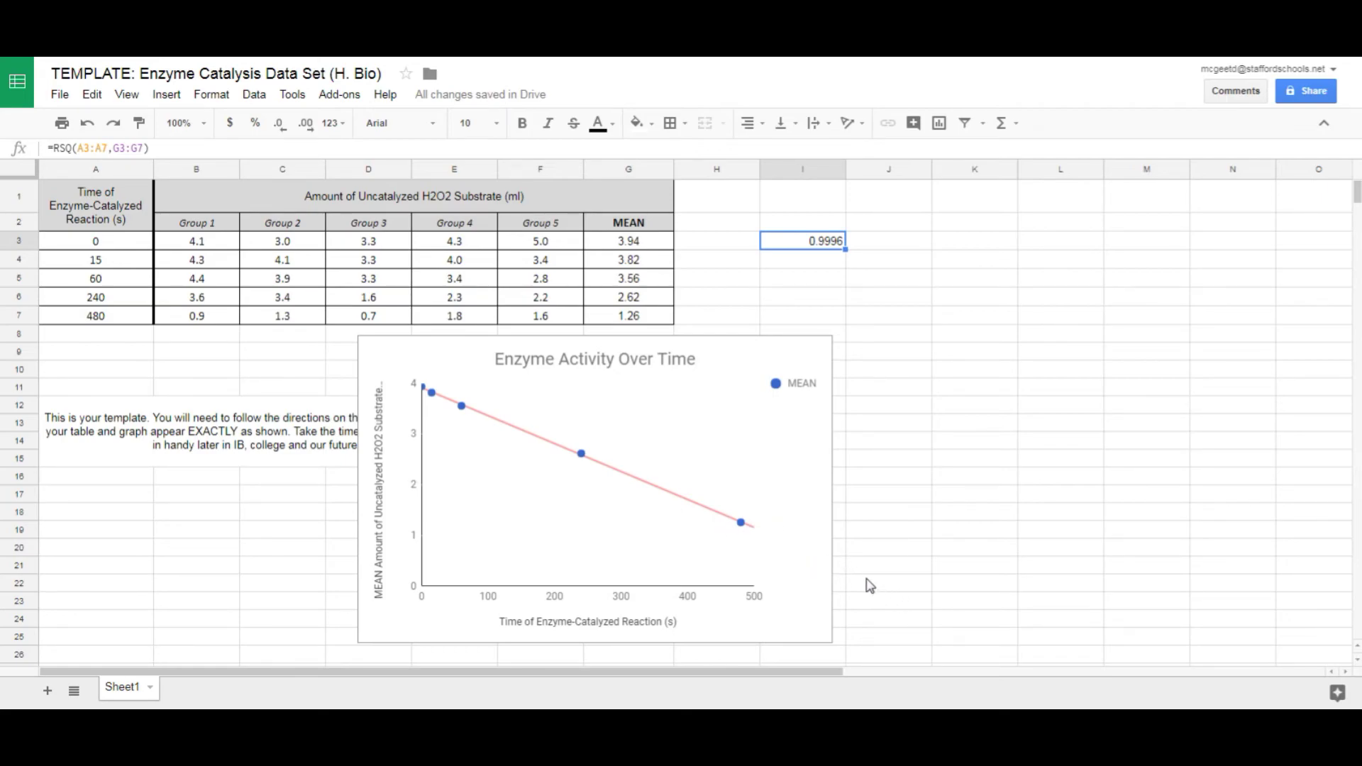
- Switch to the lab report in Google Docs and read the prediction questions, the Experimental Error section and the submission note
{"action": "key", "text": "ctrl+Tab"}
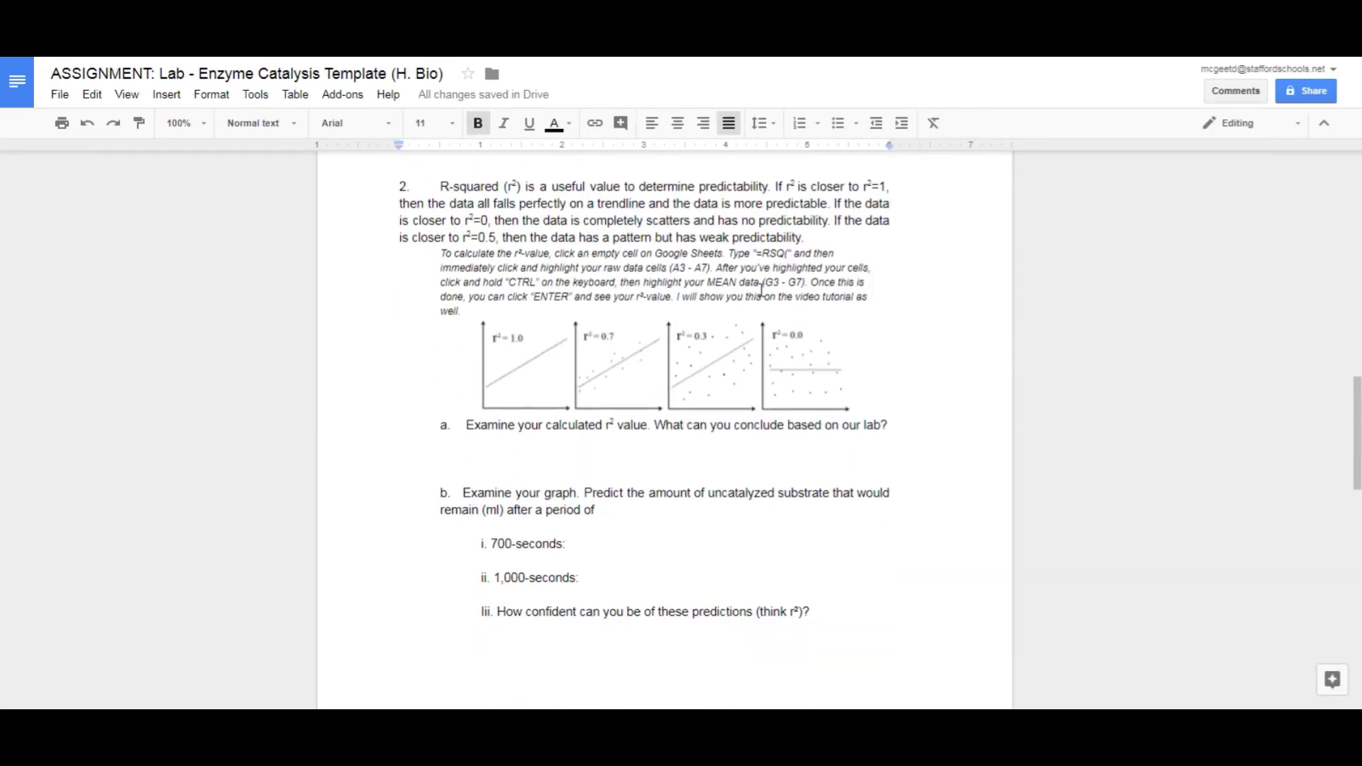
{"action": "double_click", "coordinate": [578, 547]}
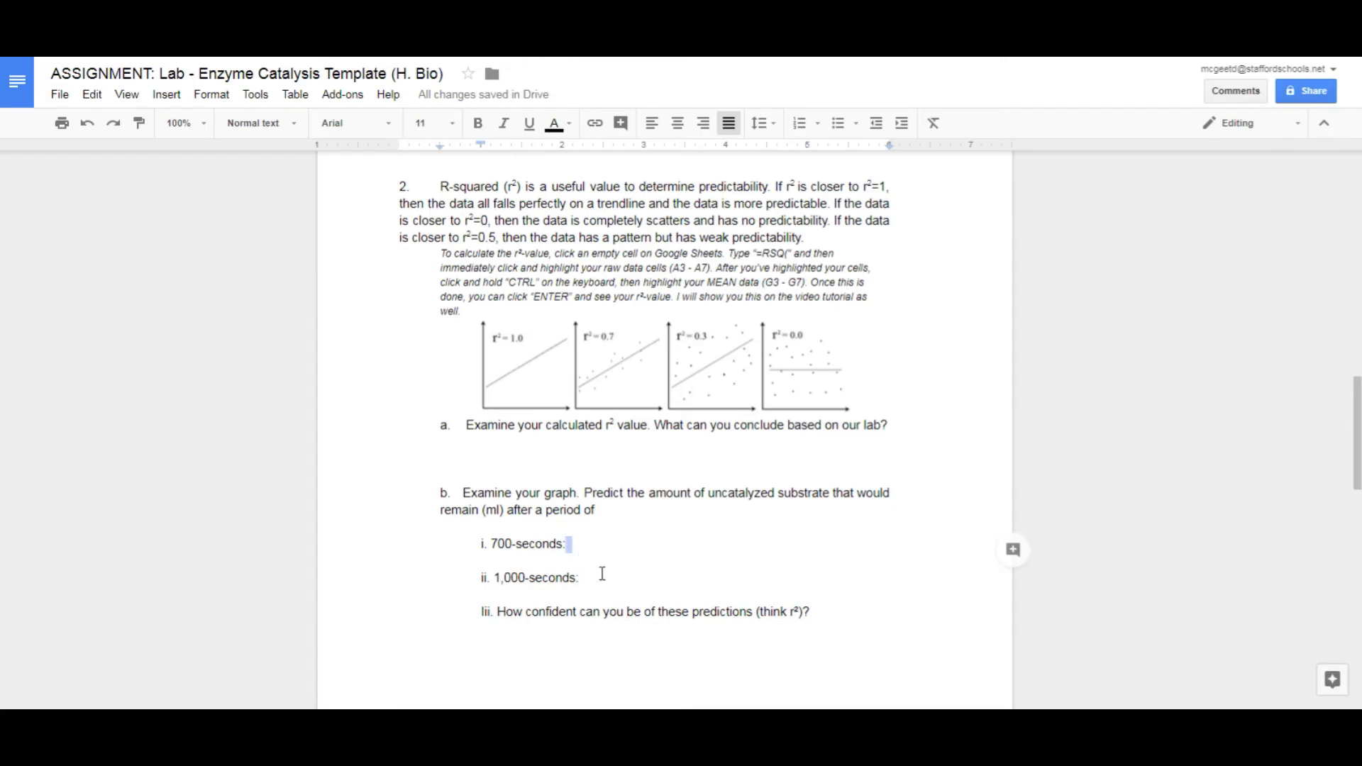
{"action": "left_click", "coordinate": [611, 576]}
{"action": "scroll", "coordinate": [614, 535], "scroll_direction": "down", "scroll_amount": 6}
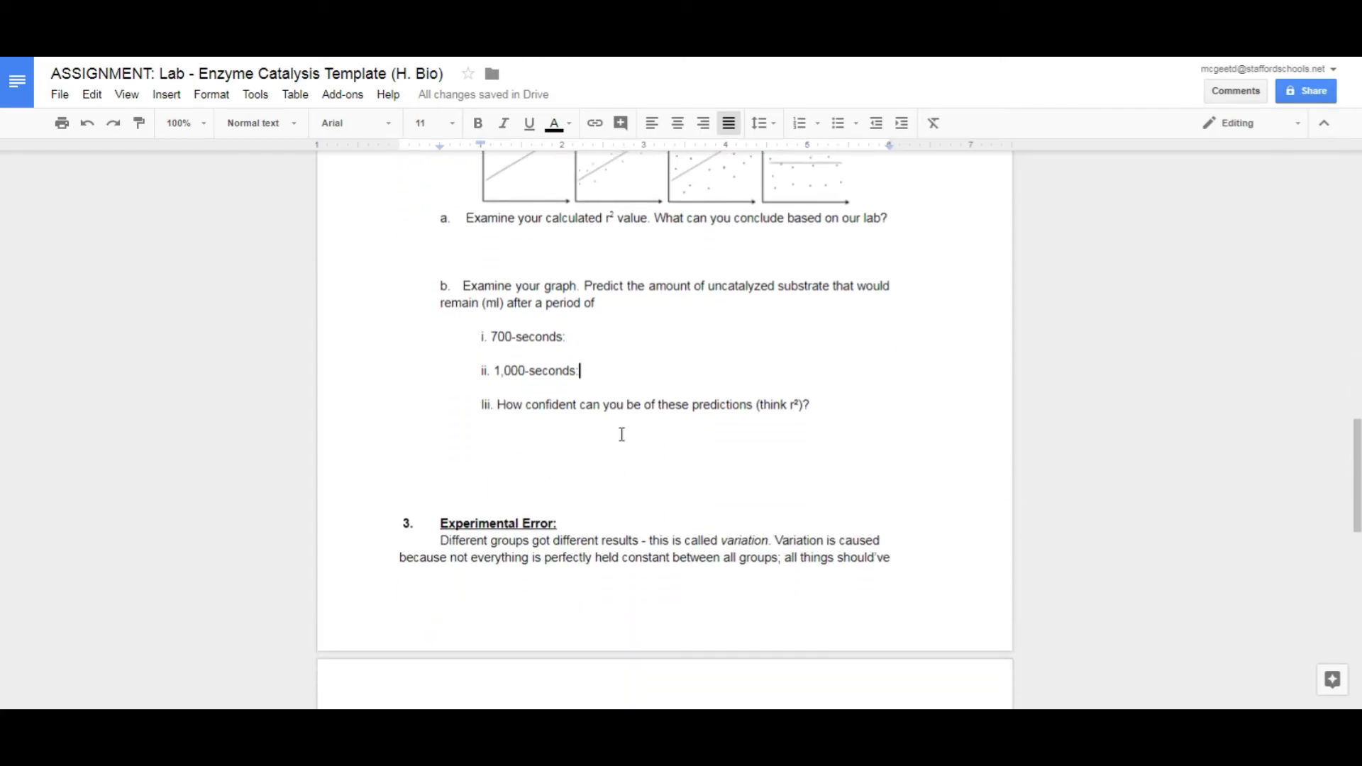
{"action": "scroll", "coordinate": [577, 462], "scroll_direction": "down", "scroll_amount": 5}
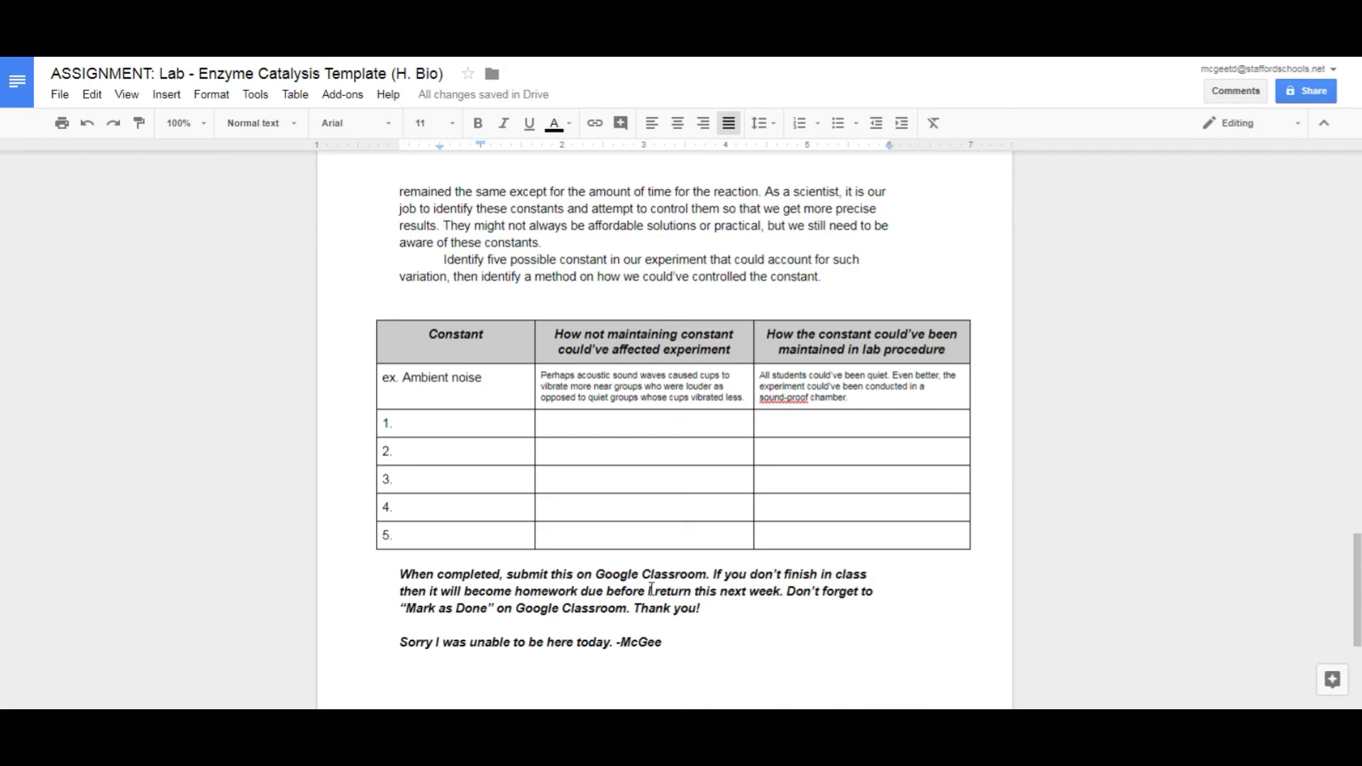
- Switch back to the enzyme data set in Google Sheets and select the r-squared cell I3
{"action": "key", "text": "ctrl+Tab"}
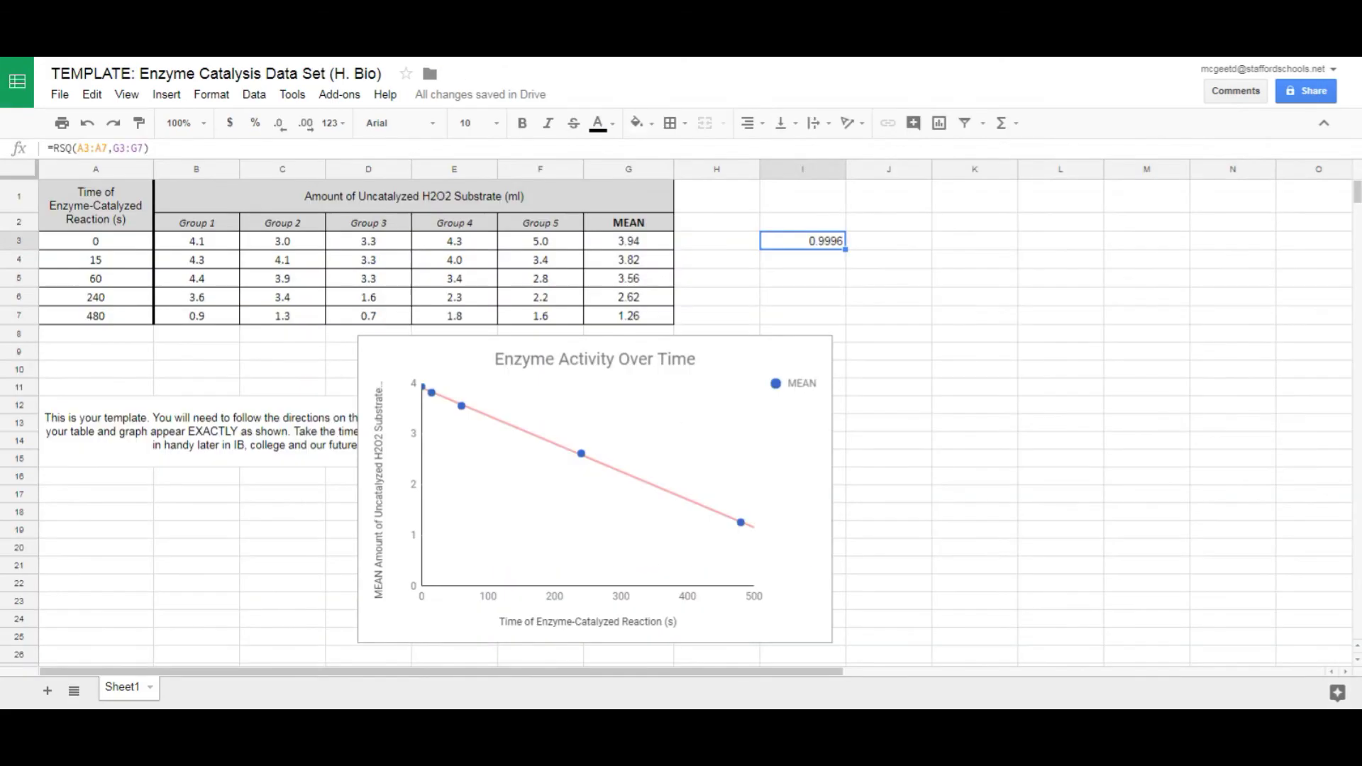
{"action": "left_click", "coordinate": [862, 304]}
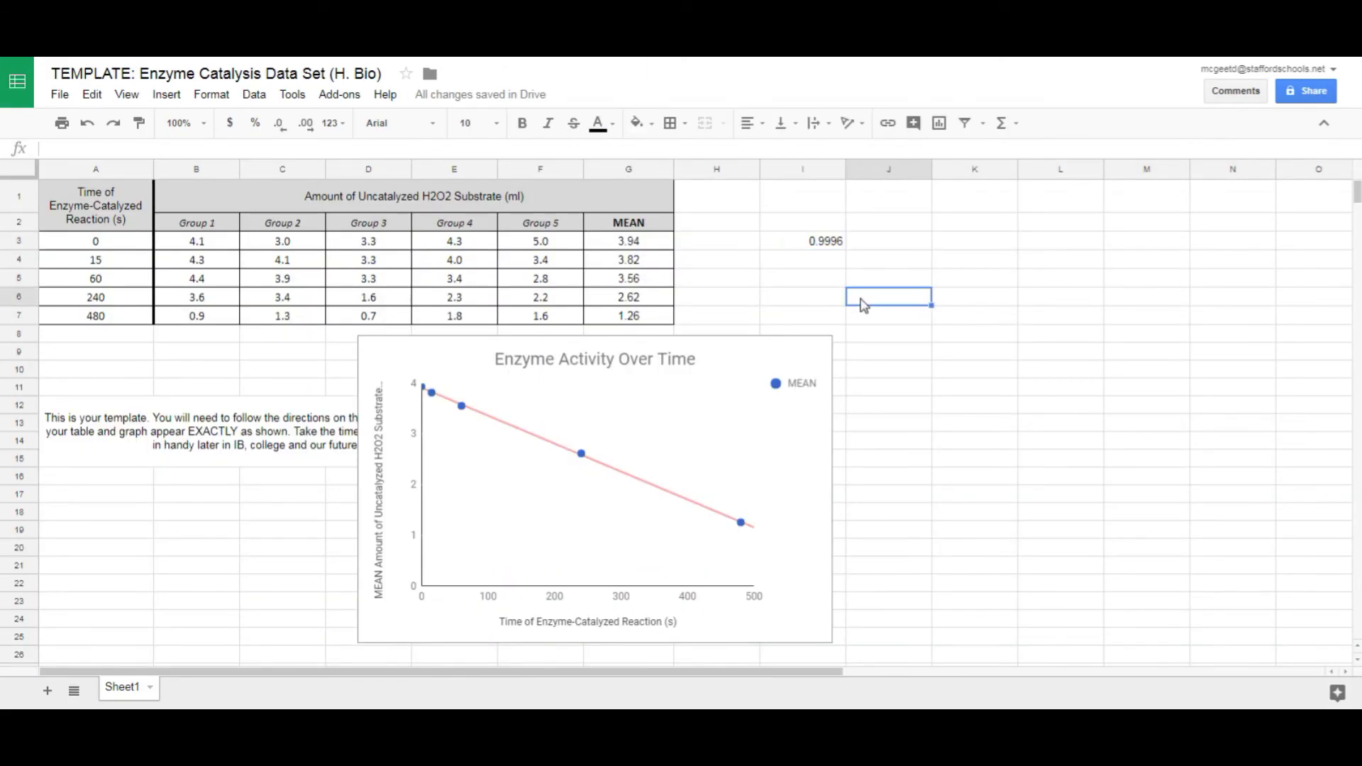
{"action": "left_click", "coordinate": [823, 242]}
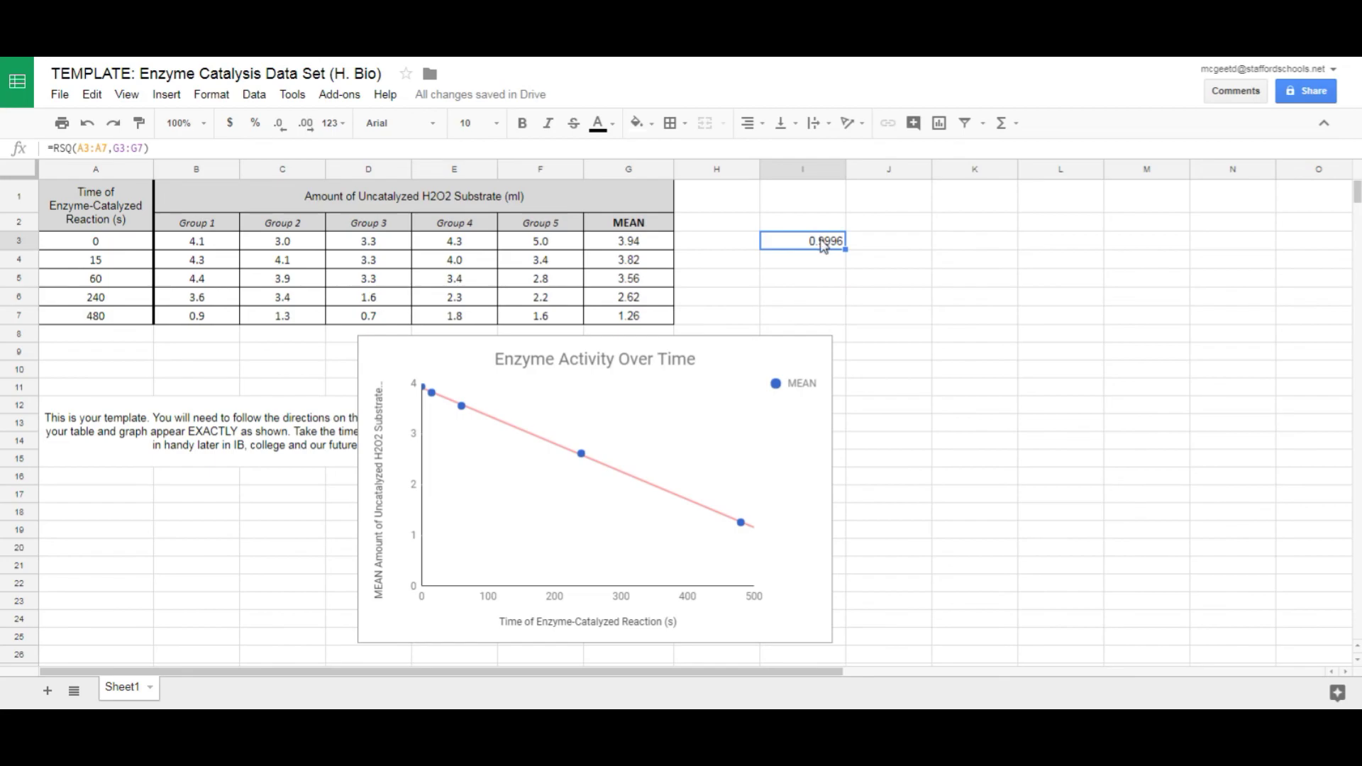